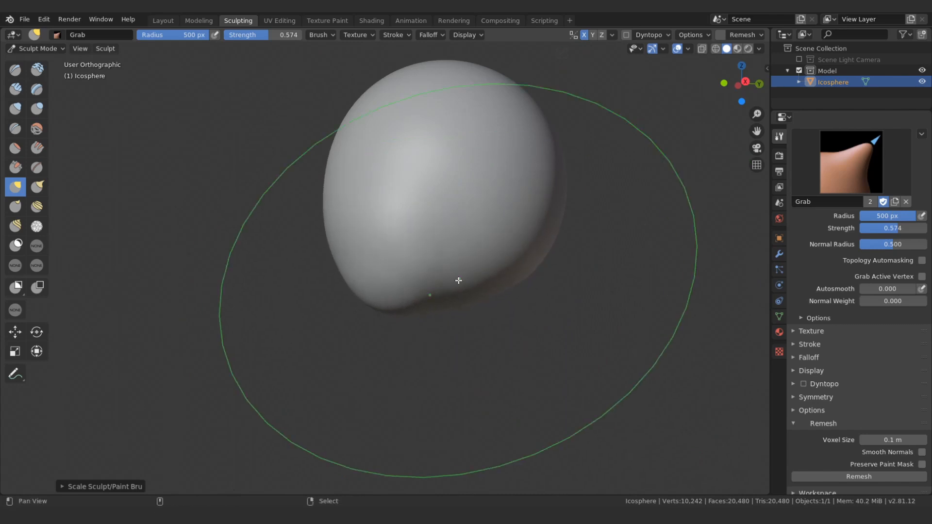
Paint a round mask on the head's lower back with the Mask brush at 110 px, and invert the mask.
mouse_move(509, 271)
middle_mouse_down()
mouse_move(469, 229)
mouse_move(471, 265)
middle_mouse_up()
key("m")
key("f")
left_click(439, 264)
left_click_drag(505, 266, 486, 291)
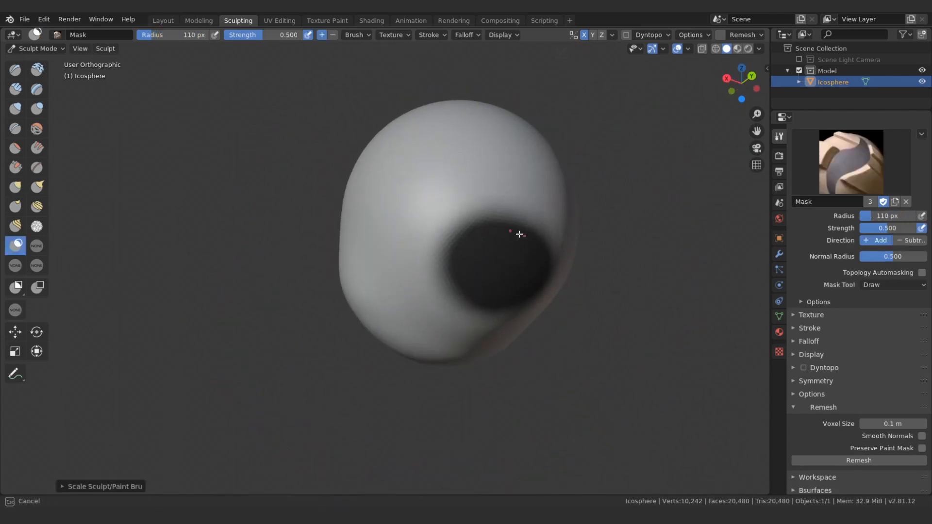
left_click_drag(519, 234, 478, 258)
middle_click_drag(467, 259, 520, 282)
key("ctrl+i")
Pull the unmasked area out into a neck using the Grab brush at 308 px, refining it at 249 px.
key("g")
key("f")
left_click(564, 269)
left_click_drag(500, 272, 525, 301)
left_click_drag(526, 254, 506, 258)
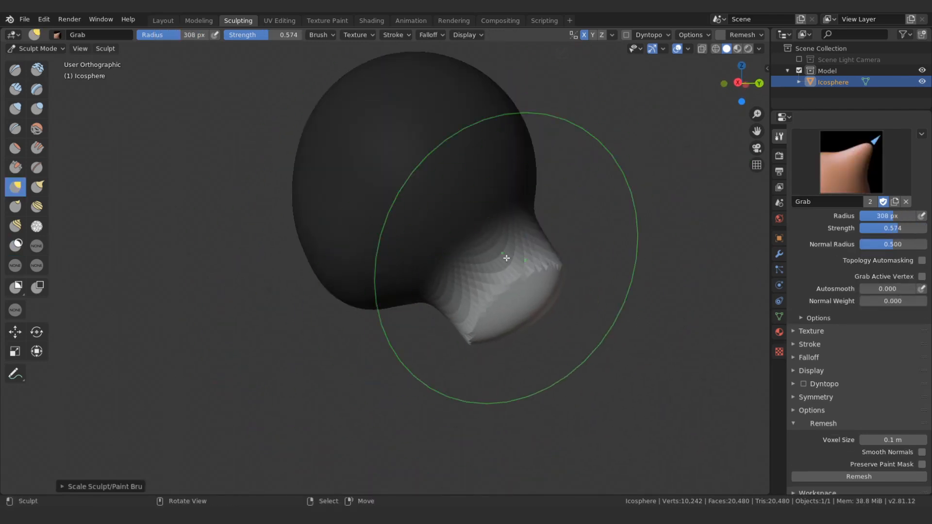
key("f")
left_click_drag(518, 224, 518, 233)
Reshape the end of the neck with a smaller Grab brush, working from behind and below.
middle_click_drag(468, 304, 416, 272)
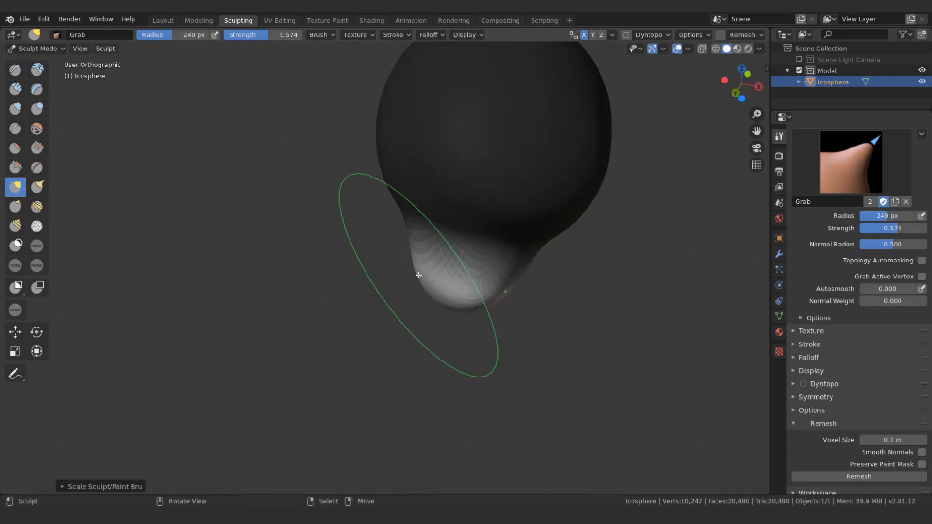
key("bracketleft")
mouse_move(515, 330)
middle_mouse_down()
mouse_move(466, 293)
mouse_move(488, 253)
middle_mouse_up()
key("bracketleft")
key("bracketleft")
mouse_move(461, 246)
left_mouse_down()
mouse_move(472, 250)
mouse_move(456, 214)
left_mouse_up()
mouse_move(456, 214)
middle_mouse_down()
mouse_move(549, 252)
mouse_move(540, 274)
mouse_move(534, 252)
mouse_move(506, 277)
mouse_move(447, 262)
middle_mouse_up()
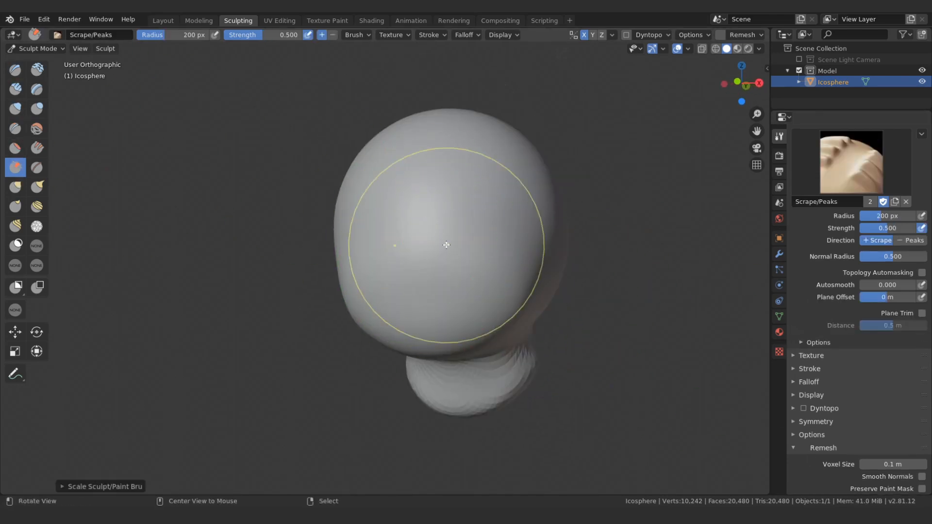
Scrape the front of the head with the Scrape/Peaks brush and set its strength to 1.000.
left_click_drag(446, 243, 398, 253, "alt")
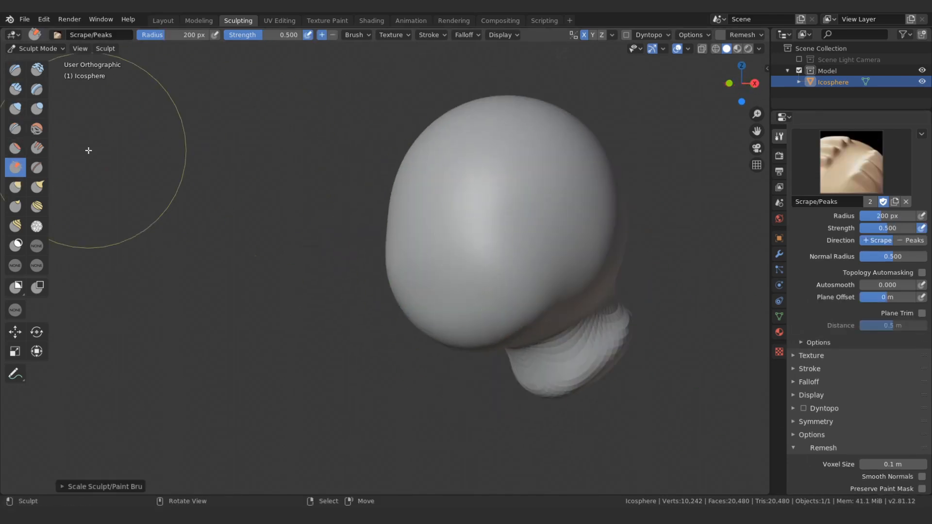
left_click_drag(483, 243, 462, 269)
middle_click_drag(461, 270, 433, 267)
left_click_drag(277, 35, 311, 34)
Try a full-strength scrape stroke on the face, reduce the brush radius, and undo the stroke.
mouse_move(438, 234)
left_mouse_down()
mouse_move(455, 272)
mouse_move(447, 248)
left_mouse_up()
key("bracketleft")
key("bracketleft")
key("bracketleft")
key("bracketleft")
key("bracketleft")
key("bracketleft")
key("ctrl+z")
Flatten the front and sides of the face with Scrape/Peaks strokes at strength 1.000 and a 159 px radius.
mouse_move(446, 208)
left_mouse_down()
mouse_move(485, 264)
mouse_move(513, 252)
mouse_move(468, 256)
mouse_move(510, 269)
left_mouse_up()
mouse_move(514, 272)
left_mouse_down("alt")
mouse_move(487, 278)
mouse_move(443, 213)
mouse_move(471, 219)
left_mouse_up("alt")
left_click_drag(456, 186, 478, 199)
left_click_drag(485, 279, 488, 291)
left_click_drag(530, 272, 503, 252, "alt")
mouse_move(546, 248)
left_mouse_down()
mouse_move(552, 227)
mouse_move(518, 189)
left_mouse_up()
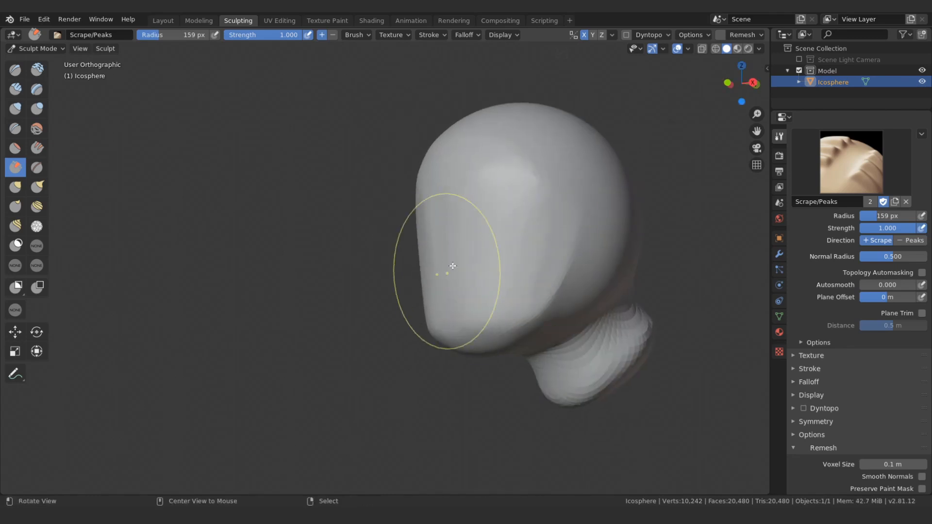
Smooth the side of the jaw and scrape the cheek area flatter.
left_click_drag(451, 267, 480, 266, "alt")
left_click_drag(545, 292, 511, 325, "shift")
left_click_drag(517, 244, 505, 257)
middle_click_drag(620, 340, 497, 312)
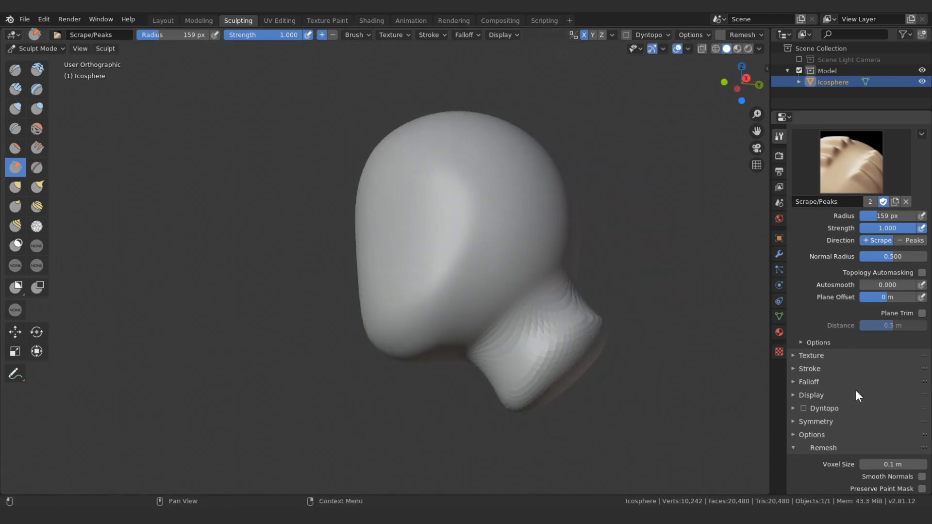
Remesh the head with a voxel size of 0.03 m.
scroll(855, 391, "down", 3)
left_click(887, 420)
type("0.03")
key("Return")
left_click(858, 461)
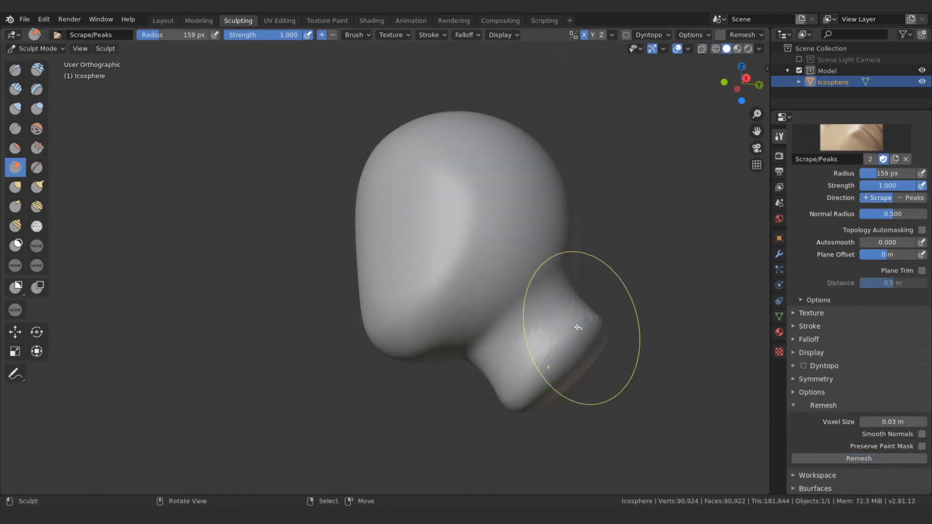
Set the voxel size to 0.05 m and remesh the head again.
type("5")
key("Return")
left_click(827, 458)
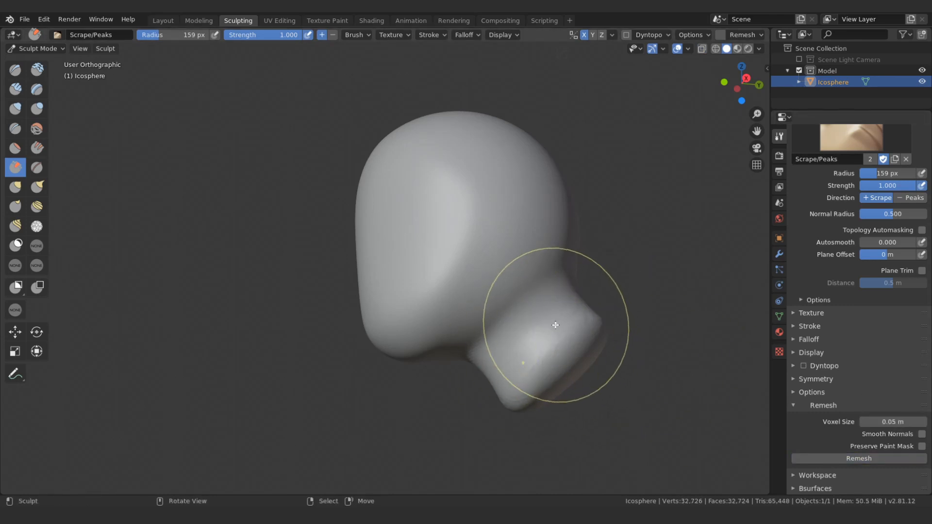
middle_click_drag(616, 285, 560, 343)
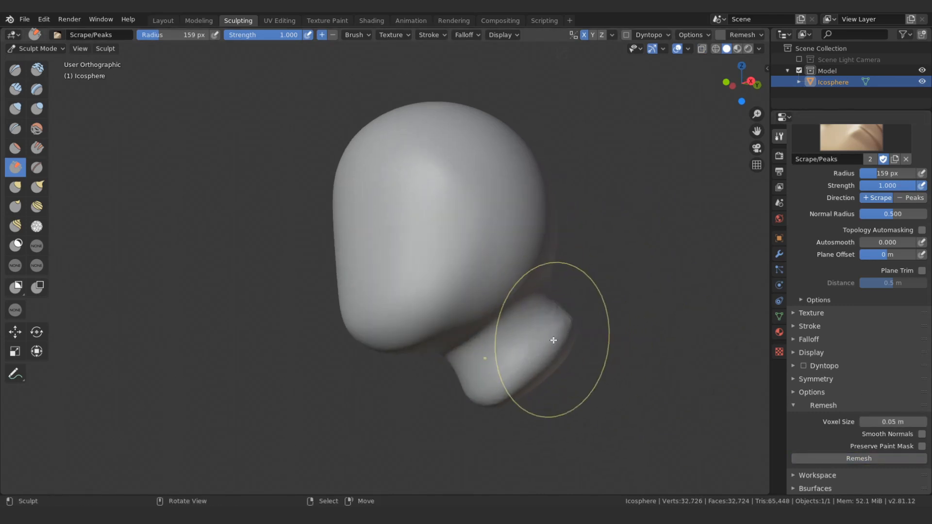
key("q")
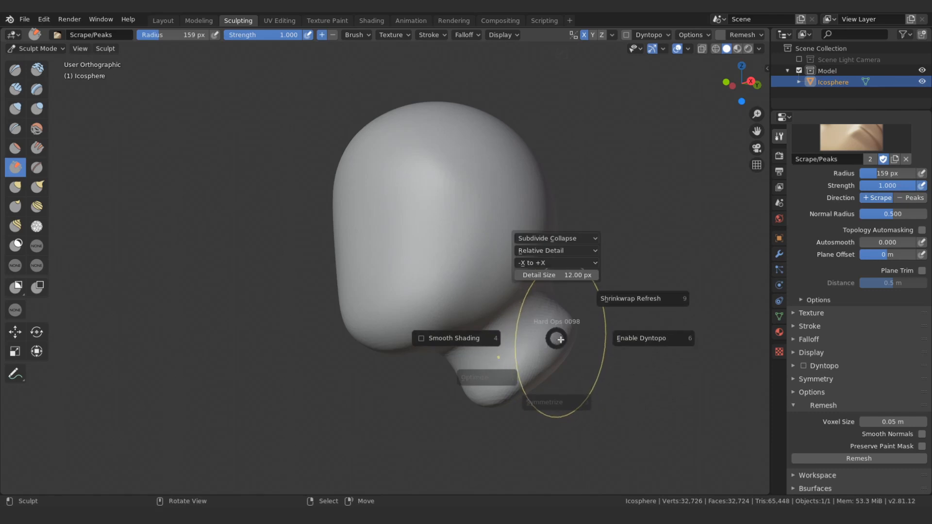
key("Escape")
mouse_move(558, 330)
middle_mouse_down()
mouse_move(578, 333)
mouse_move(589, 377)
mouse_move(571, 329)
mouse_move(593, 312)
middle_mouse_up()
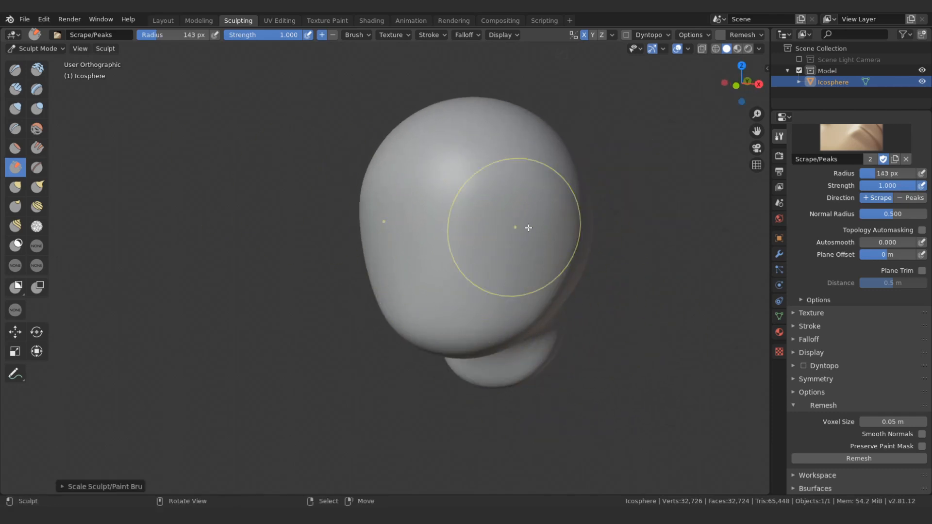
Push the side of the head inward at the temple with a greatly enlarged Grab brush.
key("m")
key("bracketright")
key("g")
key("bracketright")
key("bracketright")
key("bracketright")
key("bracketright")
key("bracketright")
key("bracketright")
key("bracketright")
key("bracketright")
key("bracketright")
key("bracketright")
key("bracketright")
key("bracketright")
left_click_drag(585, 228, 567, 232)
Shape the cheeks and the area beneath the eyes with the Grab brush reduced to 146 px.
middle_click_drag(566, 234, 570, 226)
key("bracketleft")
key("bracketleft")
key("bracketleft")
key("bracketleft")
key("bracketleft")
key("bracketleft")
key("bracketleft")
left_click_drag(542, 287, 539, 286)
middle_click_drag(534, 277, 526, 292)
left_click_drag(527, 291, 530, 306)
middle_click_drag(530, 333, 524, 316)
left_click_drag(524, 316, 514, 286)
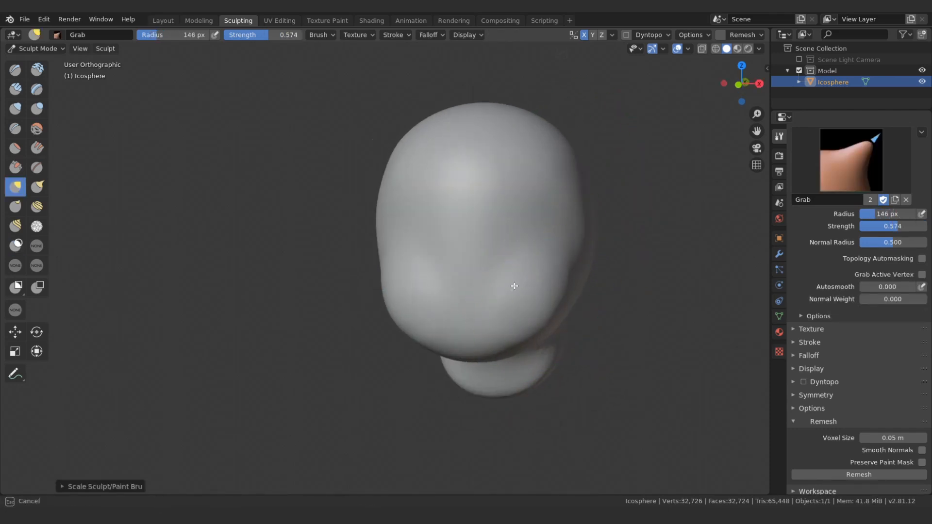
Narrow the lower face and pull out a pointed chin with a Grab brush smaller than 131 px.
middle_click_drag(589, 225, 498, 218)
middle_click_drag(517, 351, 604, 345)
key("bracketleft")
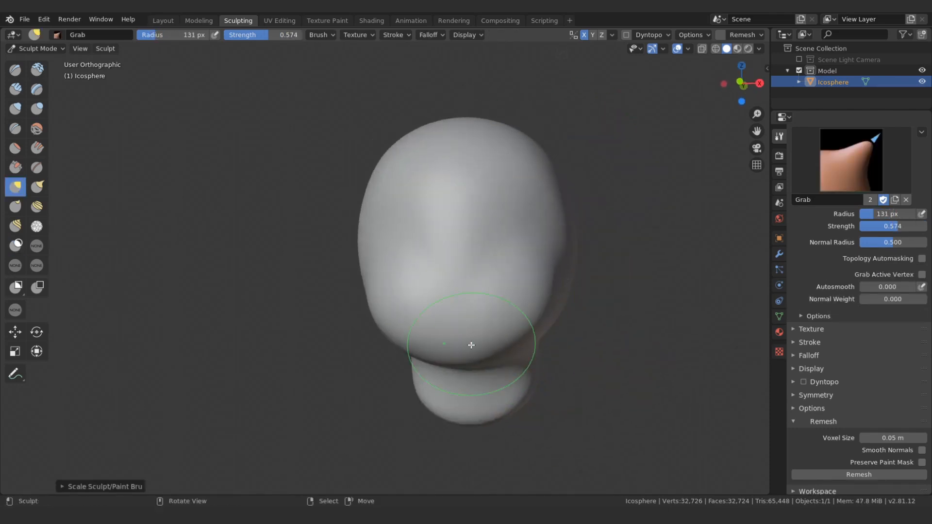
key("bracketleft")
key("bracketleft")
left_click_drag(470, 348, 448, 362)
mouse_move(418, 355)
middle_mouse_down()
mouse_move(423, 318)
mouse_move(438, 344)
middle_mouse_up()
key("bracketleft")
key("bracketleft")
left_click_drag(505, 360, 505, 359)
Enlarge the Grab brush to 155 px and shape the hollow between brow and cheek.
mouse_move(428, 335)
middle_mouse_down()
mouse_move(530, 291)
mouse_move(491, 279)
middle_mouse_up()
middle_click_drag(439, 207, 492, 258, "shift")
key("bracketright")
key("bracketright")
key("bracketright")
key("bracketright")
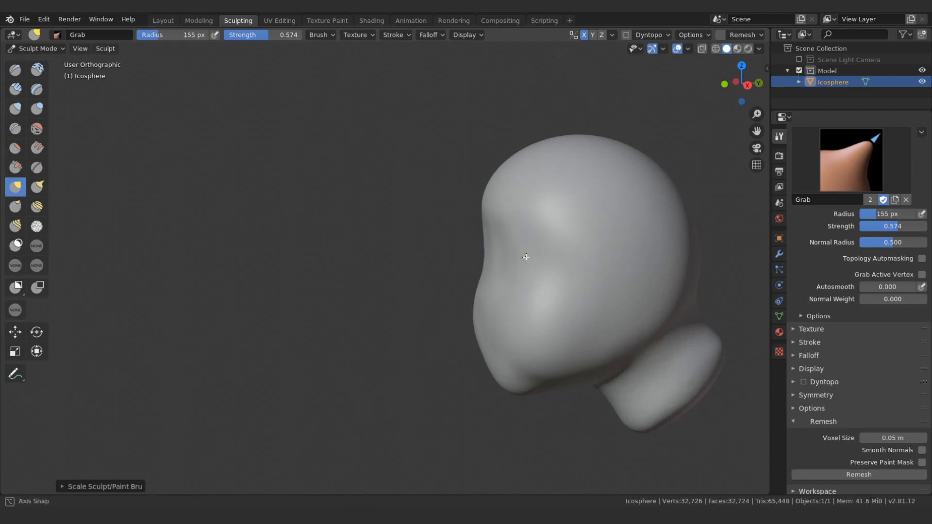
Mask two round eye areas on the face, invert the mask, and return to the Grab brush.
mouse_move(525, 253)
left_mouse_down("alt")
mouse_move(576, 266)
mouse_move(505, 212)
mouse_move(548, 223)
mouse_move(521, 244)
mouse_move(536, 259)
mouse_move(558, 241)
mouse_move(553, 254)
left_mouse_up("alt")
key("m")
key("ctrl+i")
key("g")
Push the unmasked round eye areas back into the head with a larger Grab brush to form sockets.
left_click_drag(691, 273, 581, 267, "alt")
key("bracketright")
key("bracketright")
key("bracketright")
key("bracketright")
key("bracketright")
key("bracketright")
key("bracketright")
key("bracketright")
key("bracketright")
key("bracketright")
key("bracketright")
key("bracketright")
key("bracketright")
key("bracketright")
left_click_drag(547, 259, 571, 256)
left_click_drag(461, 254, 567, 253, "alt")
mouse_move(662, 253)
left_mouse_down("alt")
mouse_move(554, 253)
mouse_move(566, 254)
left_mouse_up("alt")
left_click_drag(486, 254, 576, 254, "alt")
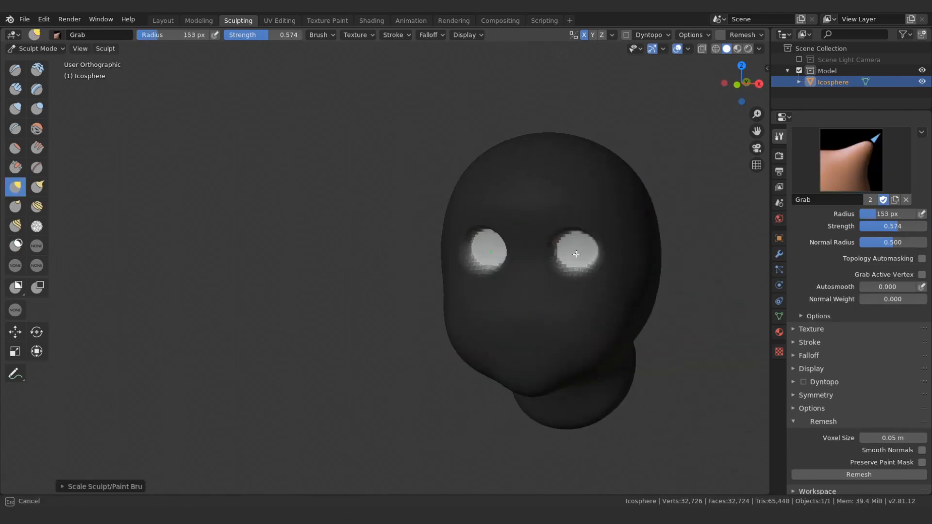
Remesh the head at the 0.05 m voxel size and reduce the Grab brush radius to 64 px.
key("ctrl+r")
key("bracketleft")
key("bracketleft")
key("bracketleft")
key("bracketleft")
key("bracketleft")
key("bracketleft")
key("bracketleft")
key("bracketleft")
mouse_move(674, 298)
left_mouse_down("alt")
mouse_move(574, 273)
mouse_move(529, 231)
left_mouse_up("alt")
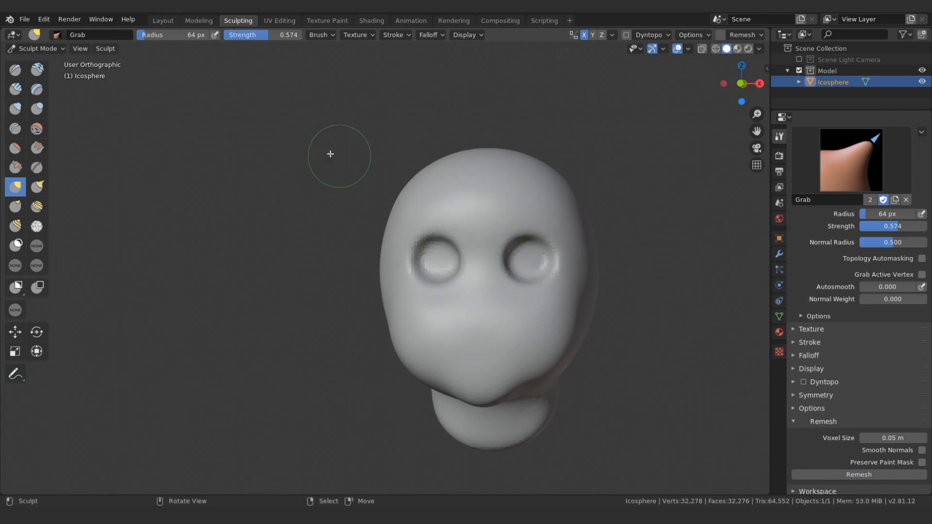
Build up a round nose below the eyes and a chin bump with the Clay Strips brush at 45 px.
key("c")
mouse_move(491, 248)
left_mouse_down("alt")
mouse_move(498, 291)
mouse_move(460, 338)
left_mouse_up("alt")
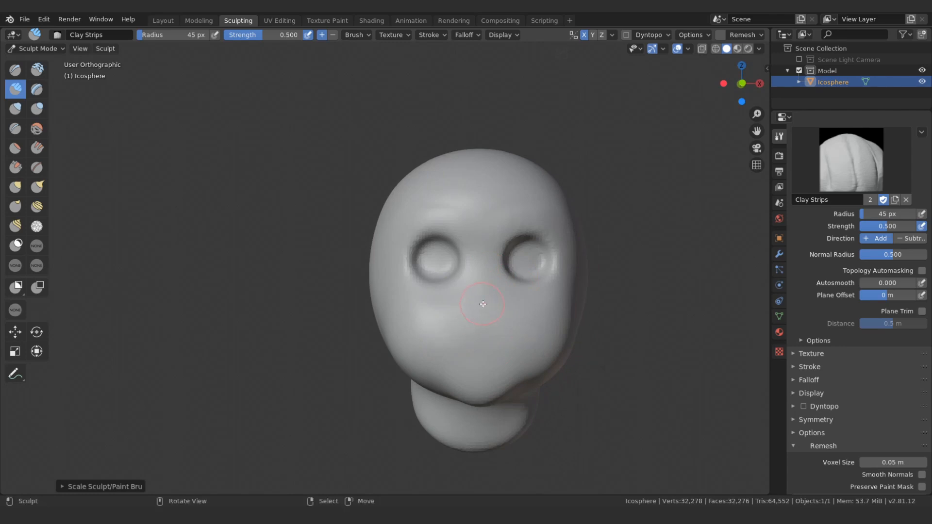
mouse_move(483, 305)
left_mouse_down("alt")
mouse_move(431, 310)
mouse_move(474, 320)
left_mouse_up("alt")
scroll(470, 273, "up", 2)
left_click_drag(469, 273, 443, 366, "alt")
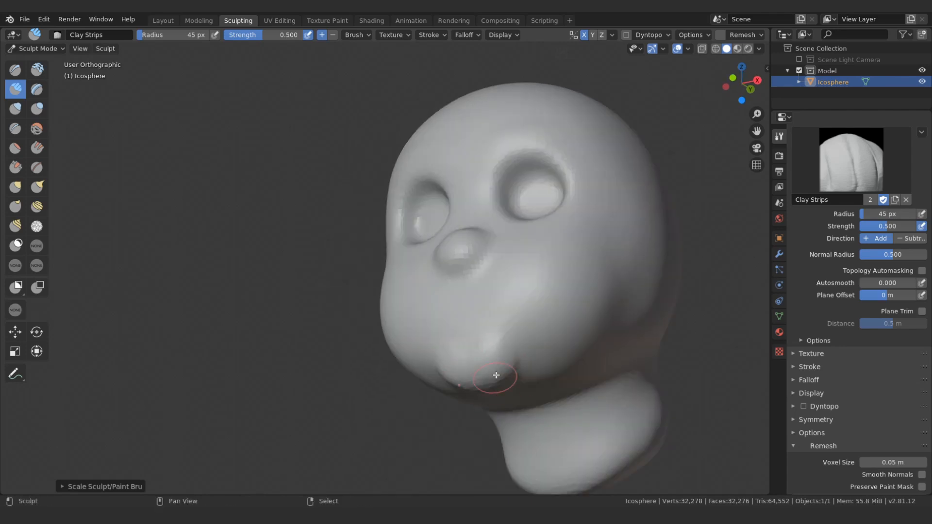
Build up and smooth the underside of the jaw between chin and neck with an enlarged Clay Strips brush.
middle_click_drag(496, 376, 492, 323)
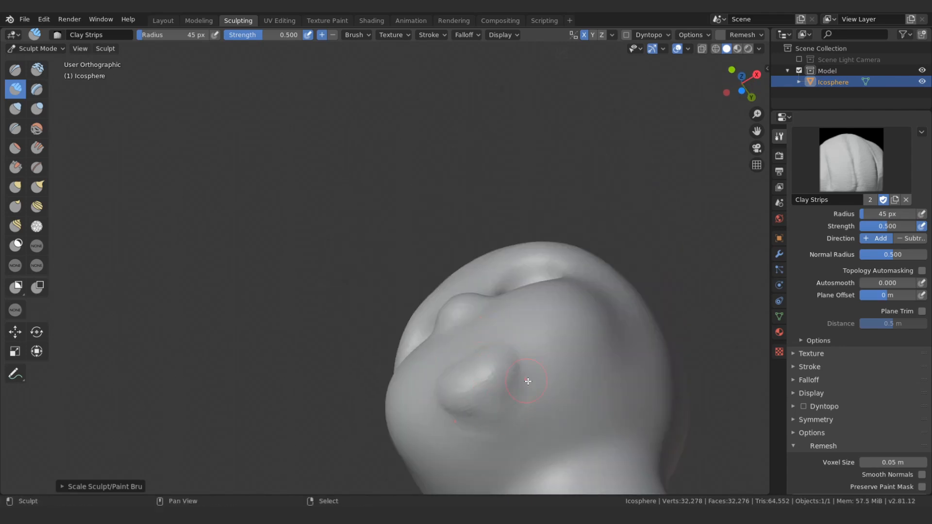
middle_click_drag(528, 382, 529, 360)
key("bracketright")
key("bracketright")
key("bracketright")
key("bracketright")
key("bracketright")
key("bracketright")
key("bracketright")
middle_click_drag(577, 399, 558, 440)
mouse_move(549, 413)
left_mouse_down("shift")
mouse_move(527, 427)
mouse_move(527, 444)
left_mouse_up("shift")
Set the brush radius to 72 px and smooth the side of the jaw below the cheek.
key("bracketleft")
key("bracketleft")
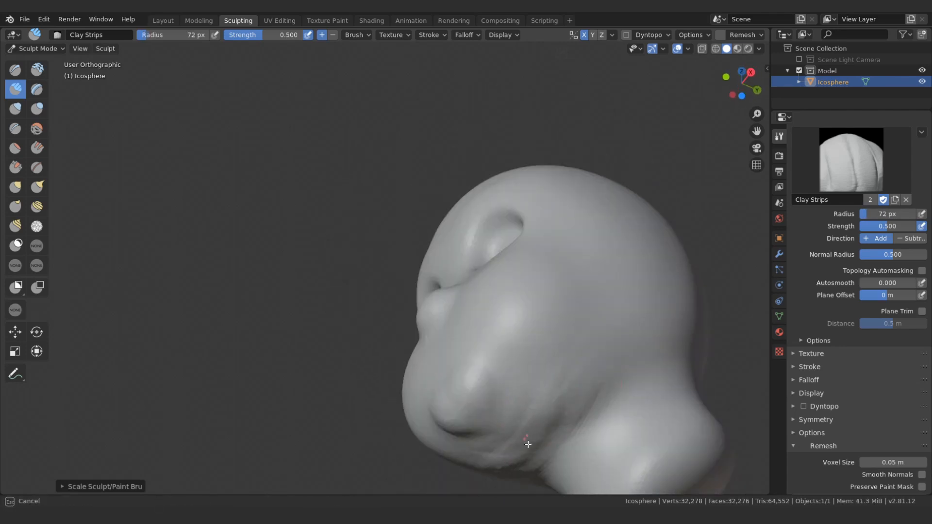
mouse_move(534, 400)
middle_mouse_down()
mouse_move(462, 392)
mouse_move(580, 321)
middle_mouse_up()
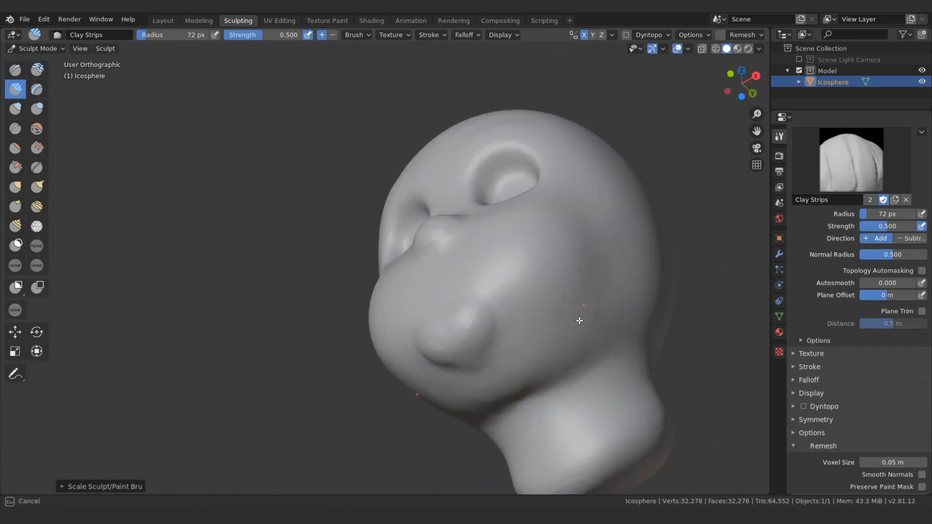
left_click_drag(566, 325, 598, 296, "shift")
Build up the folds running from beside the nose to the chin with the Clay Strips brush at 45 px.
mouse_move(598, 296)
middle_mouse_down()
mouse_move(583, 306)
mouse_move(518, 272)
mouse_move(497, 293)
mouse_move(503, 307)
mouse_move(535, 256)
middle_mouse_up()
key("bracketleft")
key("bracketleft")
key("bracketleft")
key("bracketleft")
left_click_drag(500, 272, 498, 295)
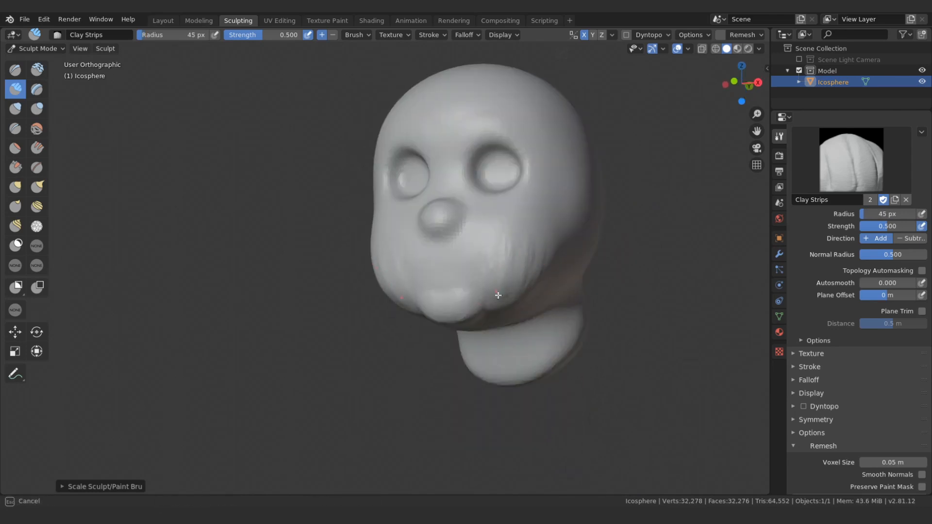
middle_click_drag(533, 266, 534, 309)
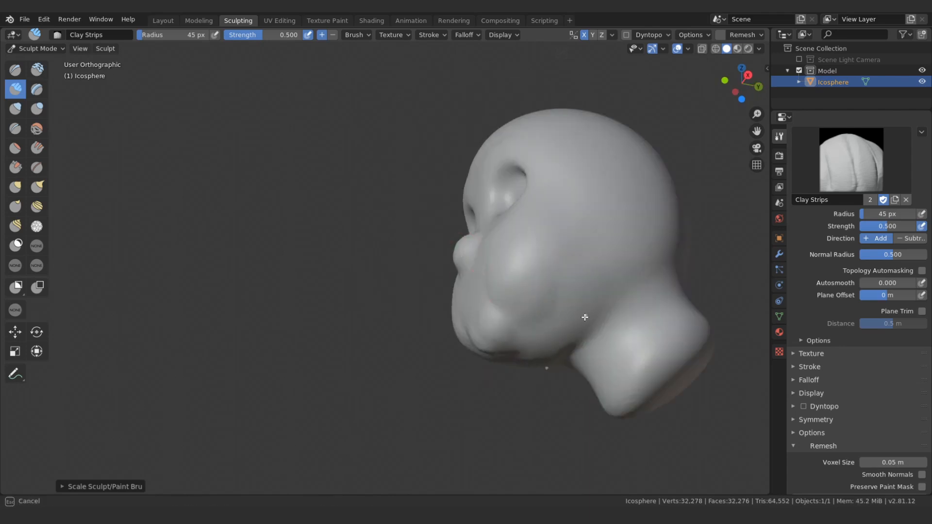
Puff out the cheek above the jaw with the Inflate/Deflate brush at 91 px.
middle_click_drag(519, 255, 437, 258)
key("i")
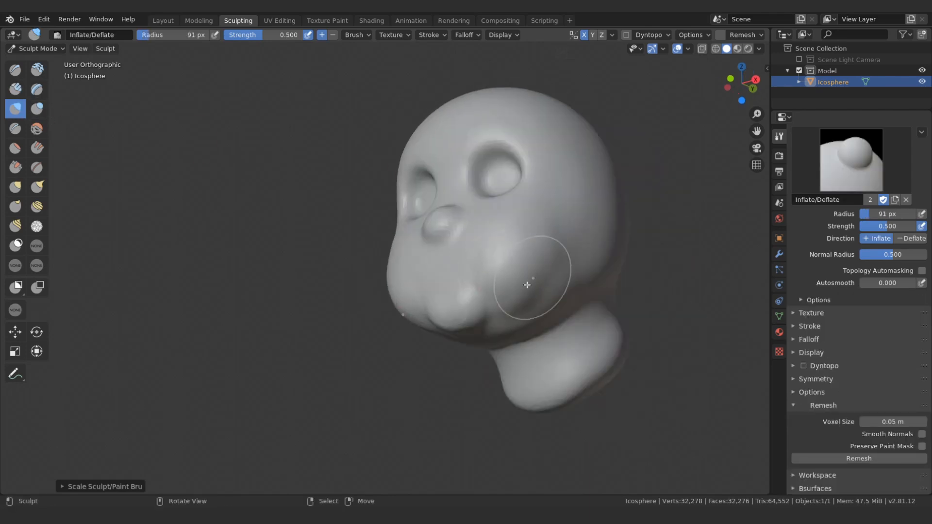
mouse_move(528, 292)
middle_mouse_down()
mouse_move(506, 251)
mouse_move(482, 258)
middle_mouse_up()
Carve a crease along the underside of the nose with the Crease brush at 36 px.
scroll(496, 254, "up", 3)
key("shift+c")
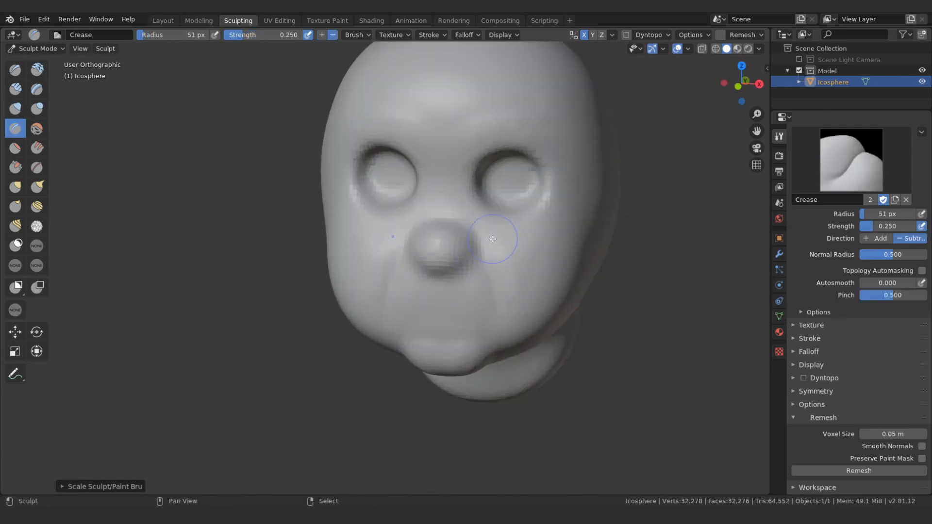
mouse_move(475, 303)
middle_mouse_down()
mouse_move(433, 294)
mouse_move(422, 266)
middle_mouse_up()
key("bracketleft")
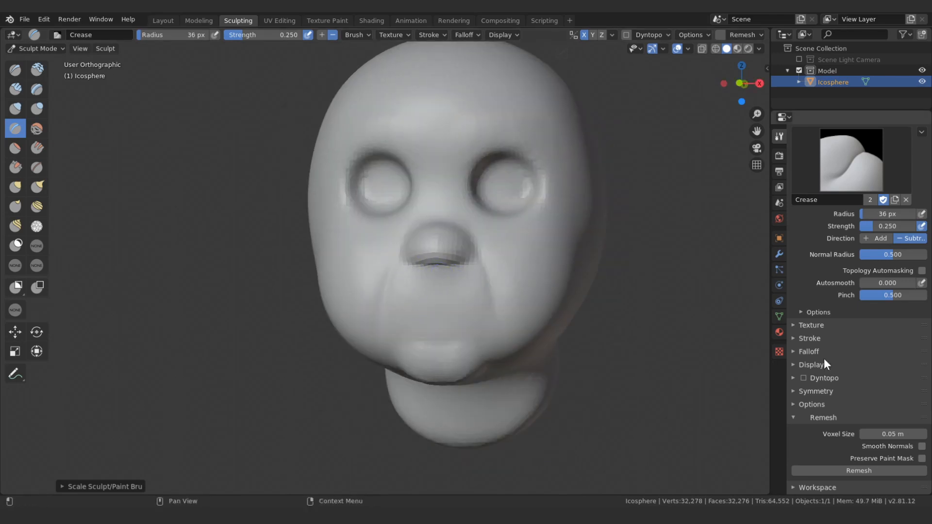
Remesh the head at a 0.04 m voxel size and sharpen the crease under the nose at 32 px.
type("4")
key("Return")
left_click(874, 470)
middle_click_drag(456, 263, 430, 265)
key("bracketleft")
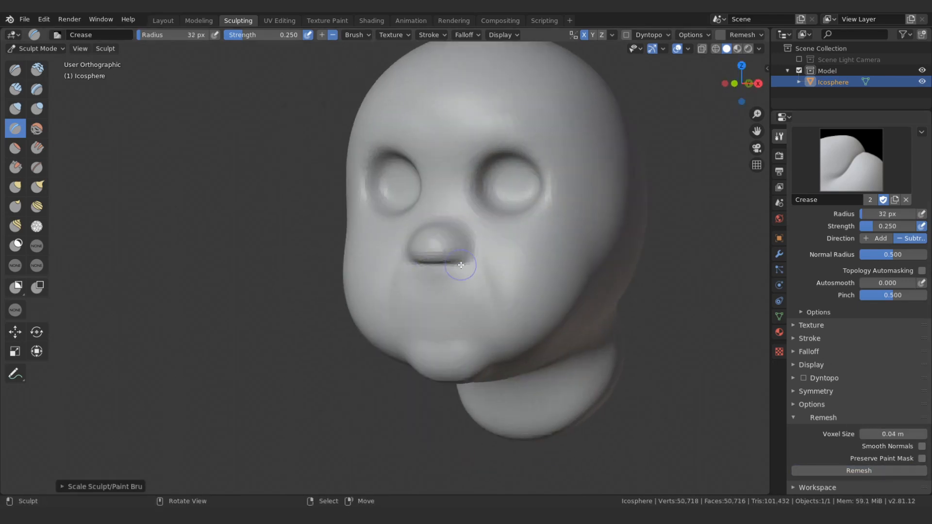
In the Layout workspace, add an ico sphere beside the head and scale it to 0.454.
scroll(540, 250, "up", 4)
scroll(463, 247, "down", 6)
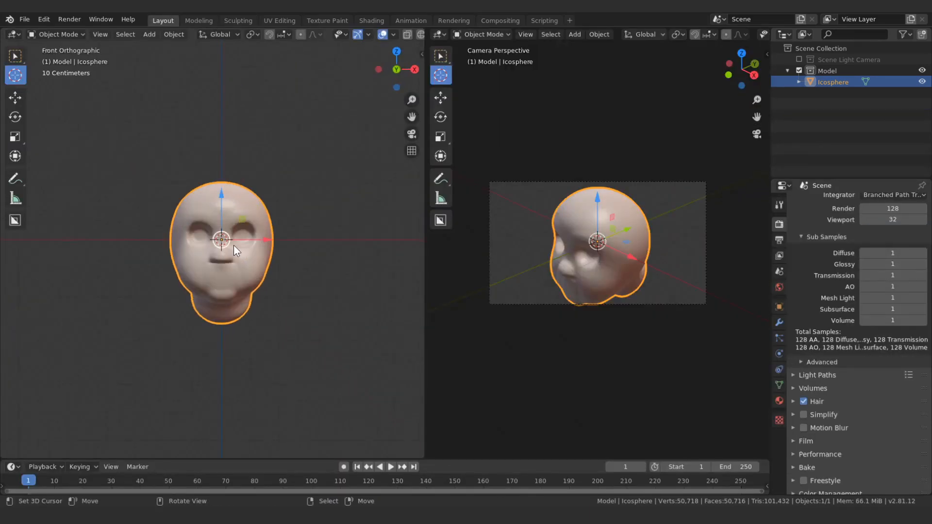
scroll(291, 264, "up", 3)
left_click(291, 264)
key("F3")
type("ico")
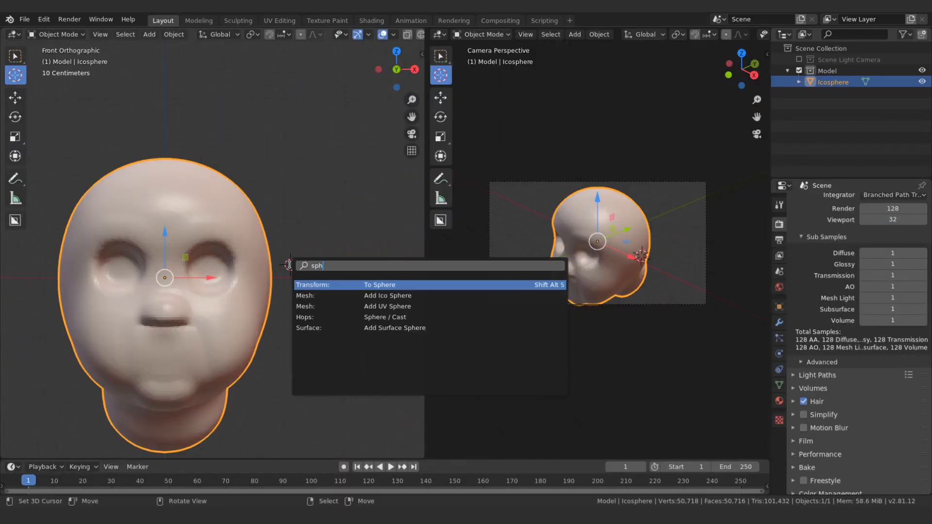
key("Return")
left_click(72, 449)
left_click(150, 340)
key("s")
left_click(316, 277)
Move the small sphere over the nearest eye socket in front view and shrink it slightly to fit.
key("g")
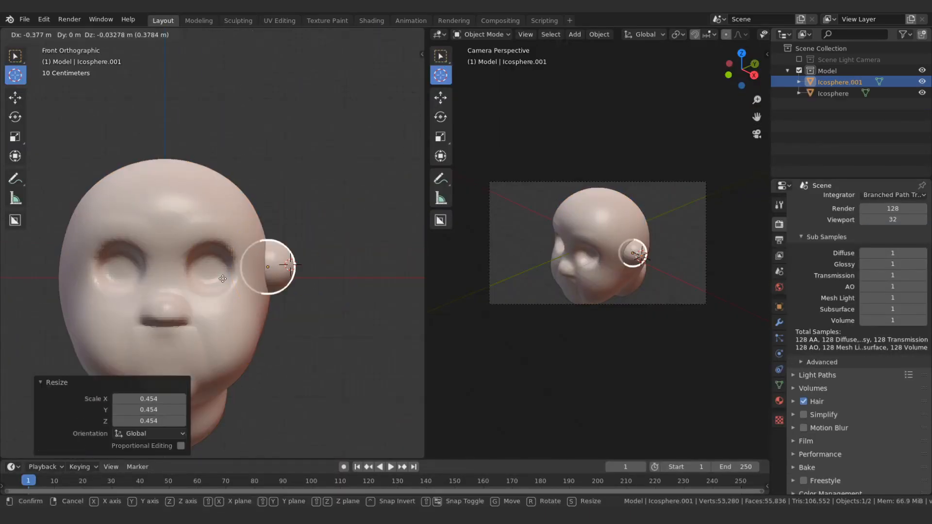
left_click(235, 272)
scroll(265, 302, "up", 3)
middle_click_drag(264, 303, 188, 308, "shift")
key("g")
left_click(209, 307)
key("s")
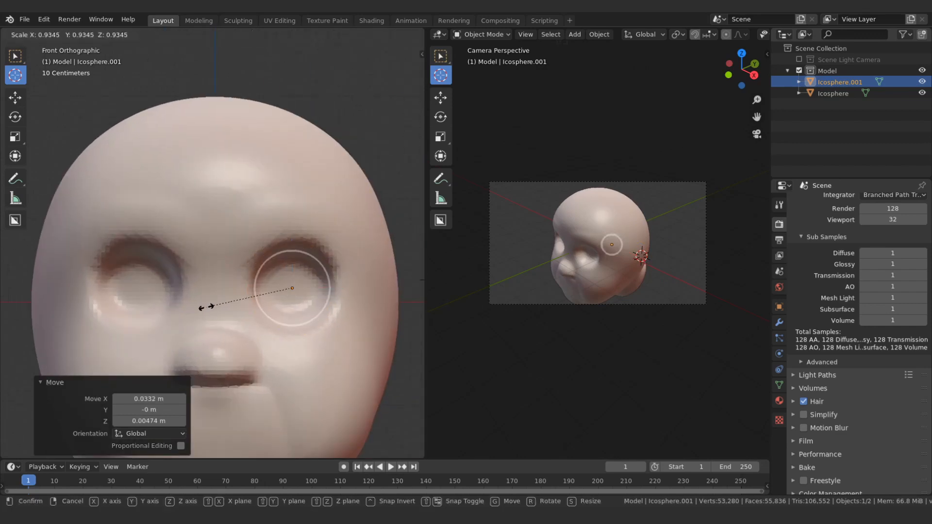
left_click(214, 308)
Position the eyeball along the Y axis in the socket and fine-tune its size and placement.
middle_click_drag(379, 245, 308, 284)
key("g")
key("y")
left_click(232, 307)
middle_click_drag(232, 308, 308, 279)
key("KP_1")
middle_click_drag(101, 363, 95, 327, "shift")
key("s")
left_click(175, 331)
left_click_drag(338, 276, 329, 276)
Apply the eyeball's rotation and scale.
middle_click_drag(320, 275, 298, 306)
key("ctrl+a")
left_click(298, 307)
Add a Mirror modifier to the eyeball on the X axis with the head Icosphere as mirror object.
left_click(778, 322)
left_click(826, 202)
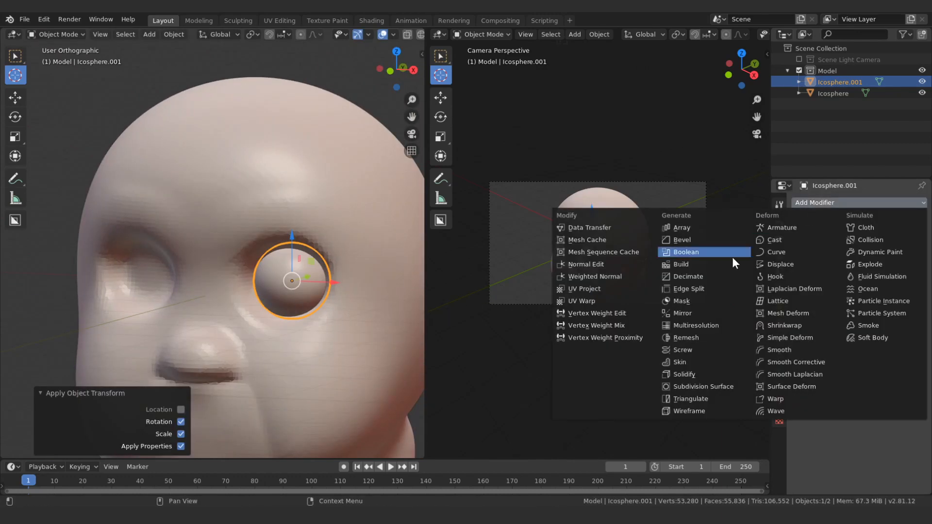
left_click(723, 313)
left_click(919, 342)
left_click(345, 189)
key("alt+a")
scroll(190, 268, "down", 5)
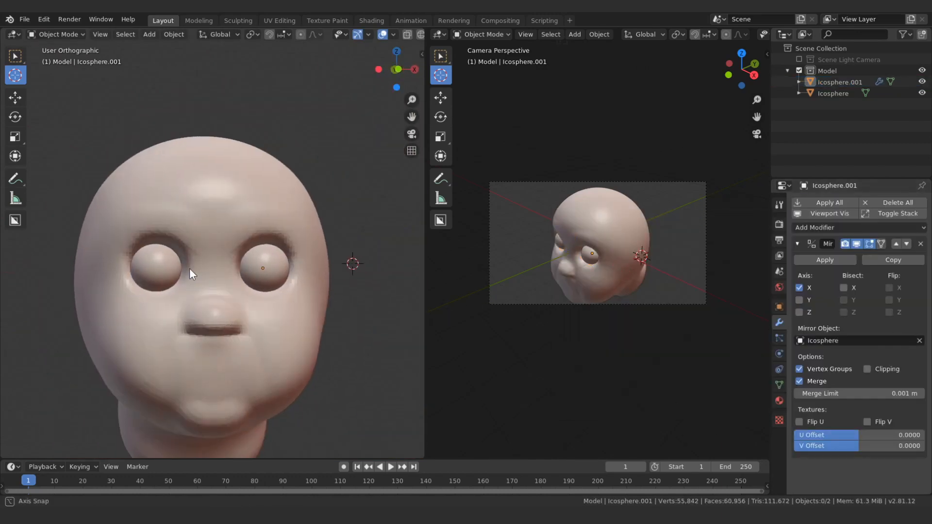
Select the head and return to the Sculpting workspace.
left_click(190, 268)
left_click(232, 19)
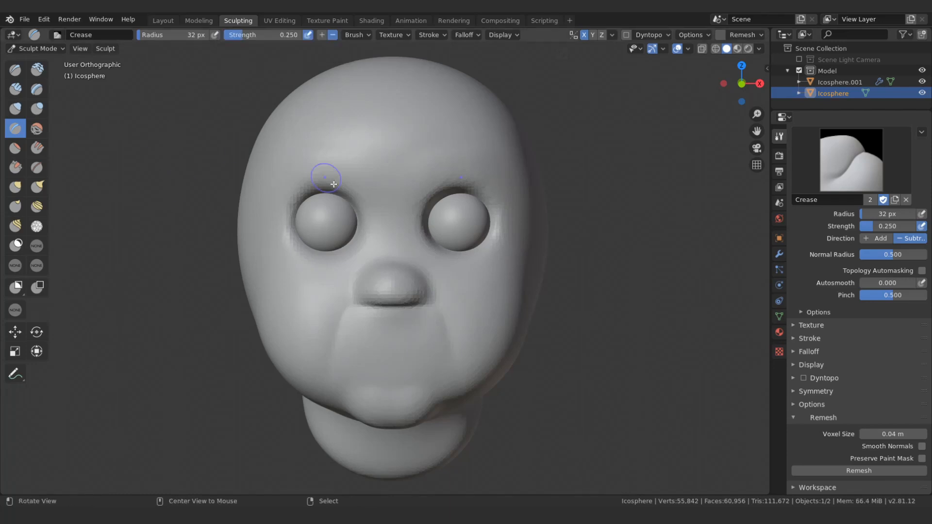
middle_click_drag(371, 181, 340, 197, "shift")
Swell the eye sockets over the eyeballs with the Blob brush, working down to a 32 px radius.
left_click(37, 109)
key("bracketright")
key("bracketright")
mouse_move(427, 240)
left_mouse_down()
mouse_move(439, 247)
mouse_move(431, 241)
left_mouse_up()
key("bracketleft")
mouse_move(421, 251)
middle_mouse_down()
mouse_move(387, 249)
mouse_move(445, 224)
middle_mouse_up()
left_click(440, 245)
key("bracketleft")
key("bracketleft")
key("bracketleft")
key("bracketleft")
key("bracketleft")
key("bracketleft")
key("bracketleft")
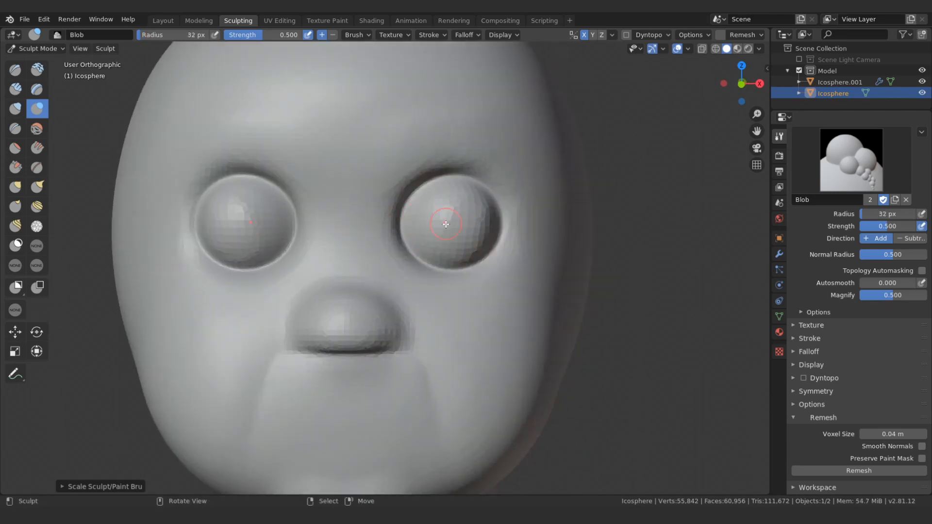
Sculpt the eyelid outlines across the covered eyeballs with the SculptDraw brush at 19 px.
left_click(16, 73)
left_click_drag(485, 223, 423, 211)
left_click_drag(492, 225, 455, 246)
mouse_move(419, 233)
left_mouse_down()
mouse_move(460, 244)
mouse_move(417, 233)
left_mouse_up()
mouse_move(464, 202)
left_mouse_down()
mouse_move(455, 199)
mouse_move(461, 238)
mouse_move(489, 230)
left_mouse_up()
middle_click_drag(498, 232, 475, 238)
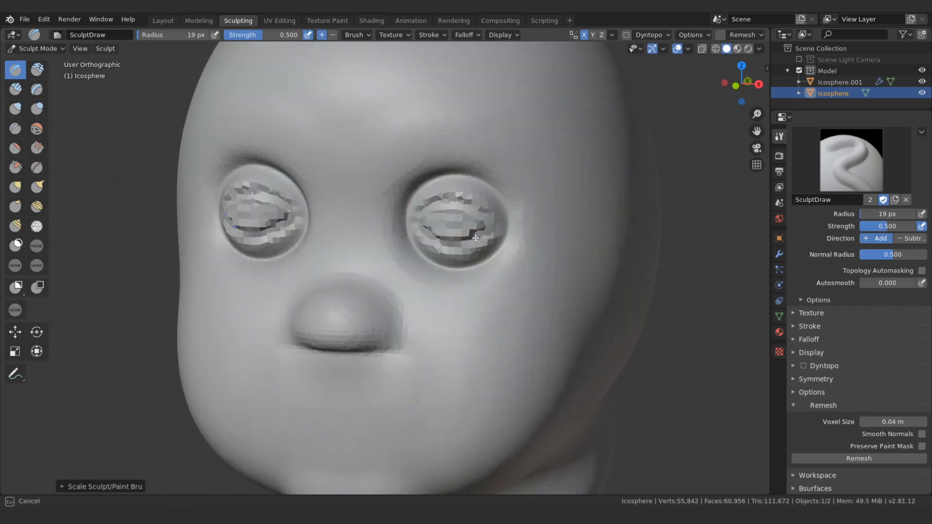
Carve out the eye openings between the upper and lower lids with the SculptDraw brush at 33 px.
left_click_drag(424, 235, 437, 235, "alt")
key("bracketright")
key("bracketright")
mouse_move(445, 229)
left_mouse_down("ctrl")
mouse_move(468, 228)
mouse_move(429, 226)
left_mouse_up("ctrl")
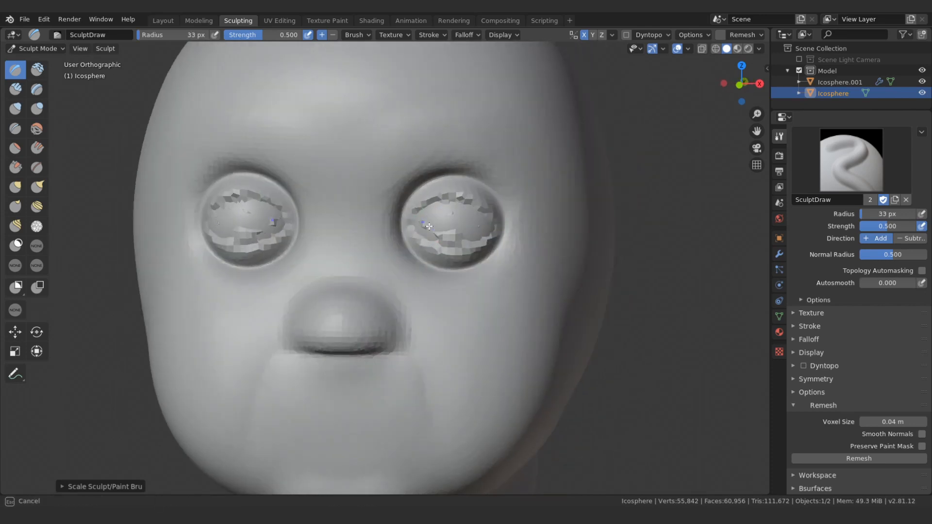
middle_click_drag(425, 228, 473, 224)
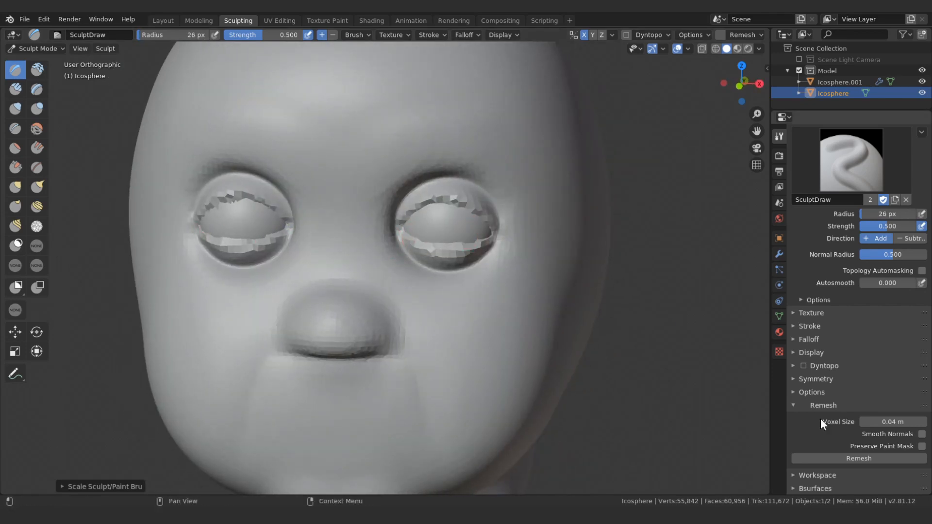
Remesh the head at a 0.03 m voxel size.
key("Return")
left_click(871, 458)
left_click_drag(505, 224, 450, 224, "ctrl+alt")
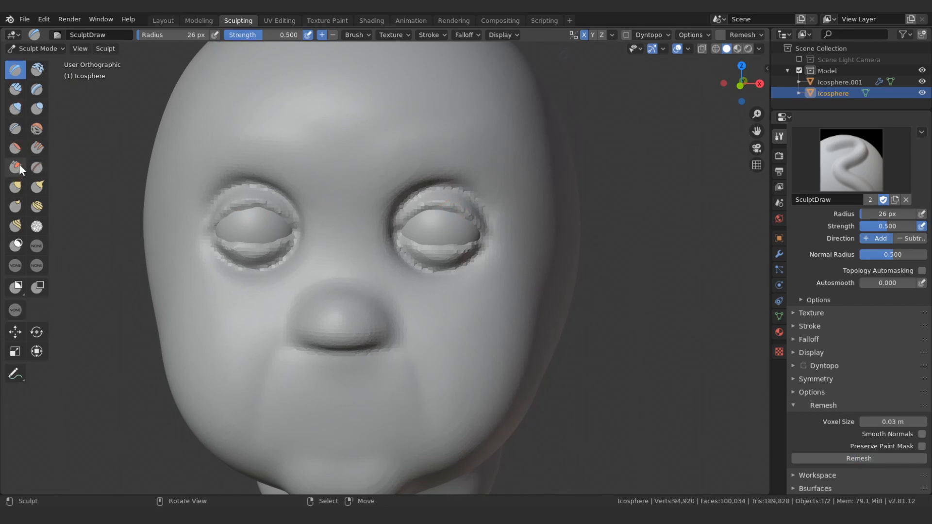
Fill the grooves around the eyelids with the Fill/Deepen brush at 49 px.
left_click(37, 147)
key("bracketright")
key("bracketright")
key("bracketright")
key("bracketright")
key("bracketright")
key("bracketright")
key("bracketright")
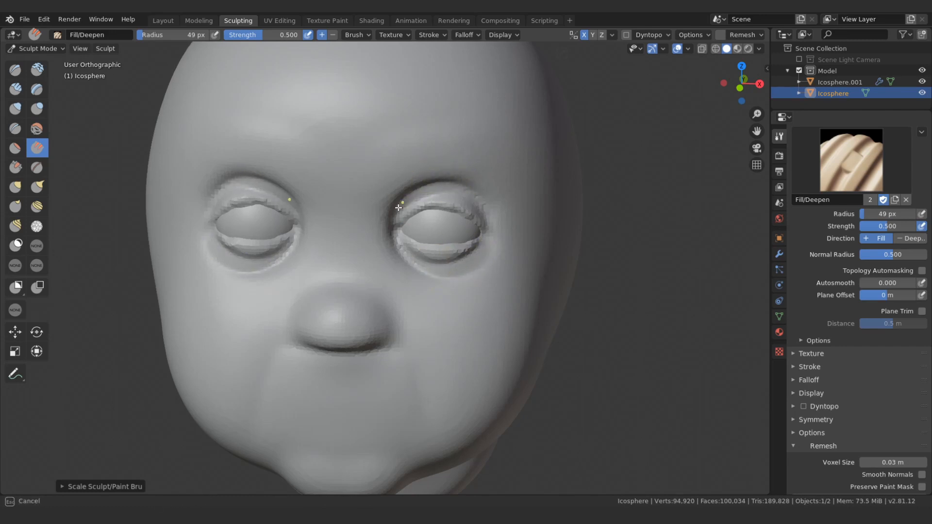
middle_click_drag(399, 207, 427, 156)
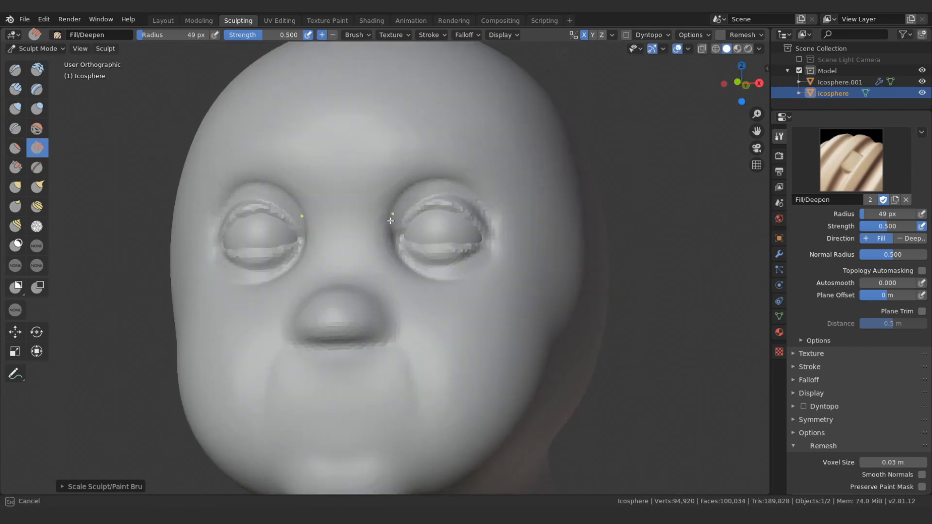
middle_click_drag(397, 210, 385, 223)
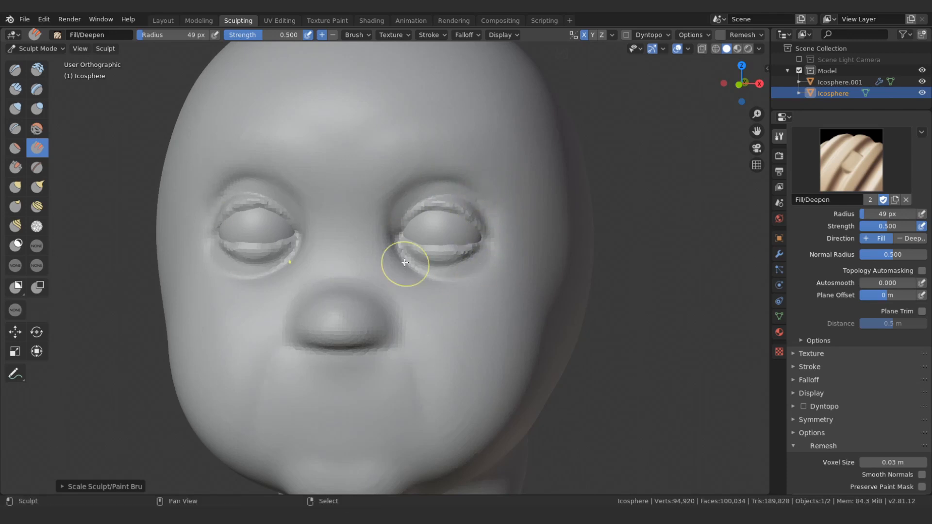
mouse_move(471, 190)
middle_mouse_down()
mouse_move(479, 191)
mouse_move(401, 160)
middle_mouse_up()
Mask the upper and lower eyelids with the Mask brush at 54 px and erase the excess around their corners.
key("m")
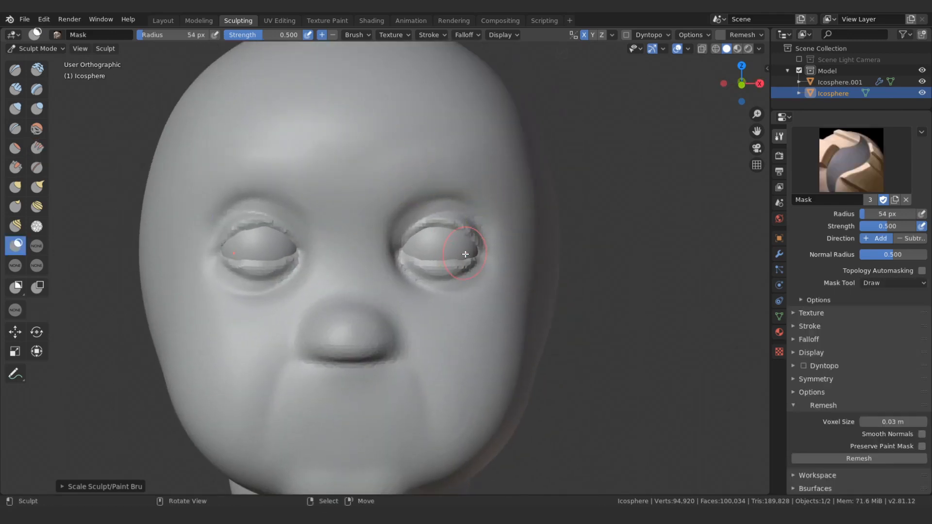
mouse_move(468, 254)
left_mouse_down()
mouse_move(424, 269)
mouse_move(427, 214)
mouse_move(416, 229)
mouse_move(440, 226)
left_mouse_up()
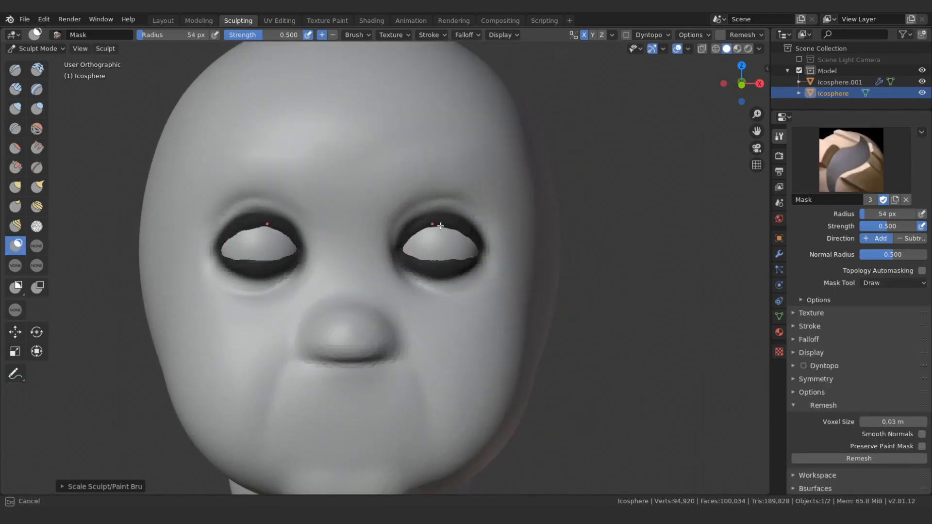
key("f")
left_click_drag(492, 270, 490, 264, "ctrl")
middle_click_drag(488, 267, 464, 265)
left_click_drag(396, 269, 389, 236, "ctrl")
middle_click_drag(387, 238, 406, 241)
Pull the brow area above the masked eyelids with the Grab brush at 173 px.
key("g")
key("bracketright")
key("bracketright")
key("bracketright")
key("bracketright")
key("bracketright")
key("bracketright")
key("bracketright")
key("bracketright")
key("bracketright")
key("bracketleft")
middle_click_drag(459, 188, 441, 216)
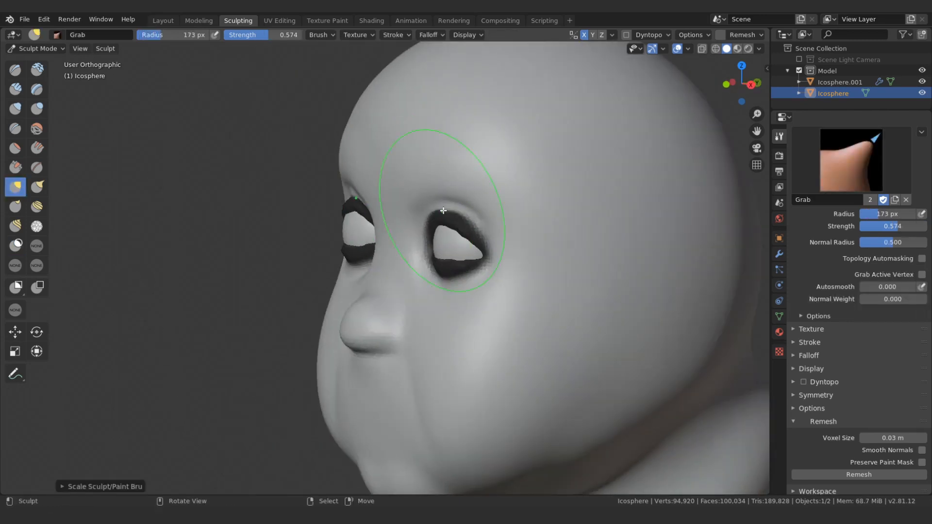
left_click_drag(442, 217, 446, 203)
Reshape the area around the eye sockets with the Grab brush at 124 px.
middle_click_drag(428, 206, 457, 207)
key("bracketleft")
key("bracketleft")
key("bracketleft")
mouse_move(444, 214)
left_mouse_down()
mouse_move(444, 205)
mouse_move(401, 212)
mouse_move(397, 228)
mouse_move(466, 204)
mouse_move(387, 259)
left_mouse_up()
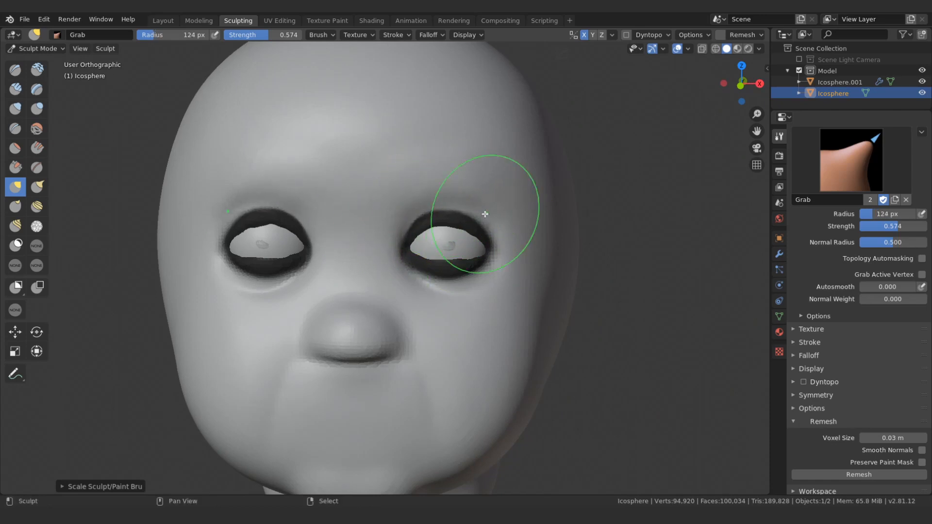
Adjust the brow from the side with an enlarged Grab brush and bring its radius to 184 px.
middle_click_drag(485, 212, 358, 221)
key("bracketright")
key("bracketright")
key("bracketright")
key("bracketright")
key("bracketright")
key("bracketright")
left_click_drag(456, 198, 464, 194)
mouse_move(421, 222)
middle_mouse_down()
mouse_move(525, 220)
mouse_move(491, 219)
mouse_move(477, 239)
middle_mouse_up()
key("bracketleft")
key("bracketleft")
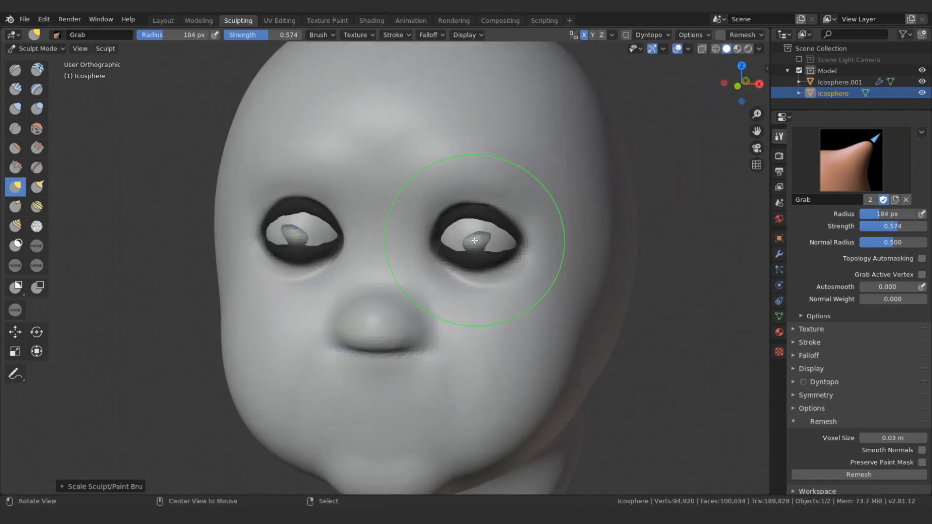
Clear the eyelid mask and carve away the surface poking through the eyeballs with SculptDraw at 44 px.
key("alt+m")
key("bracketleft")
key("bracketleft")
key("bracketleft")
key("bracketleft")
key("bracketleft")
key("x")
middle_click_drag(421, 229, 437, 245)
key("bracketleft")
key("bracketleft")
key("bracketleft")
key("bracketleft")
key("bracketleft")
key("bracketleft")
key("bracketleft")
left_click_drag(478, 243, 469, 234, "ctrl")
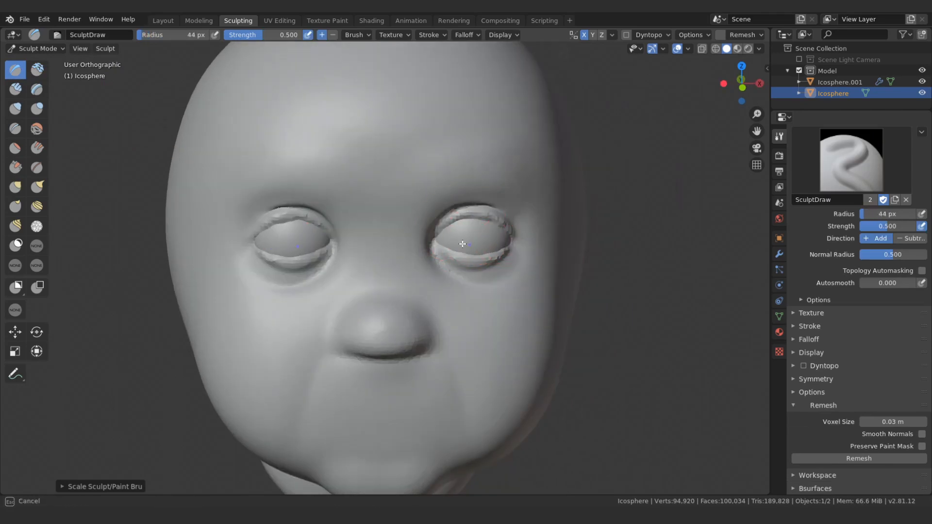
key("bracketleft")
Nudge the surface around the eyelids with the Grab brush, reducing its radius to 39 px.
mouse_move(463, 243)
middle_mouse_down()
mouse_move(471, 228)
mouse_move(505, 220)
mouse_move(498, 227)
middle_mouse_up()
key("g")
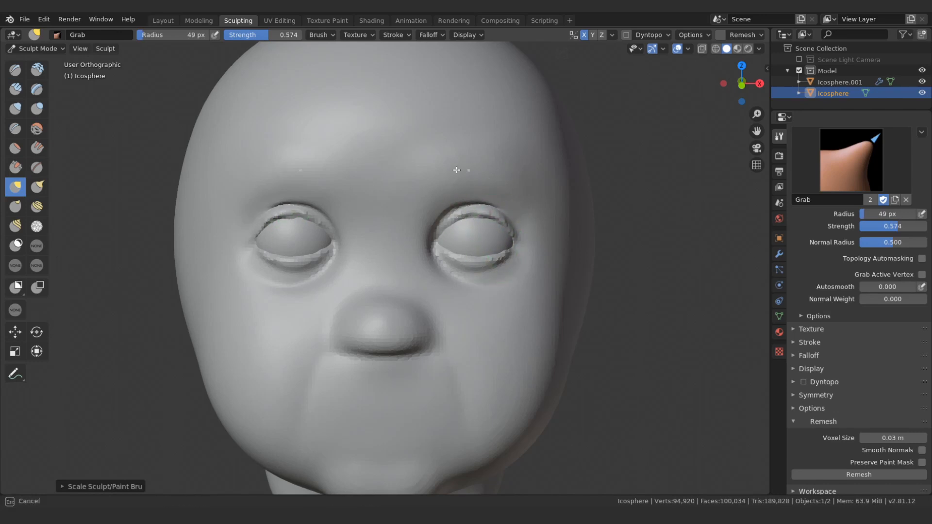
key("bracketleft")
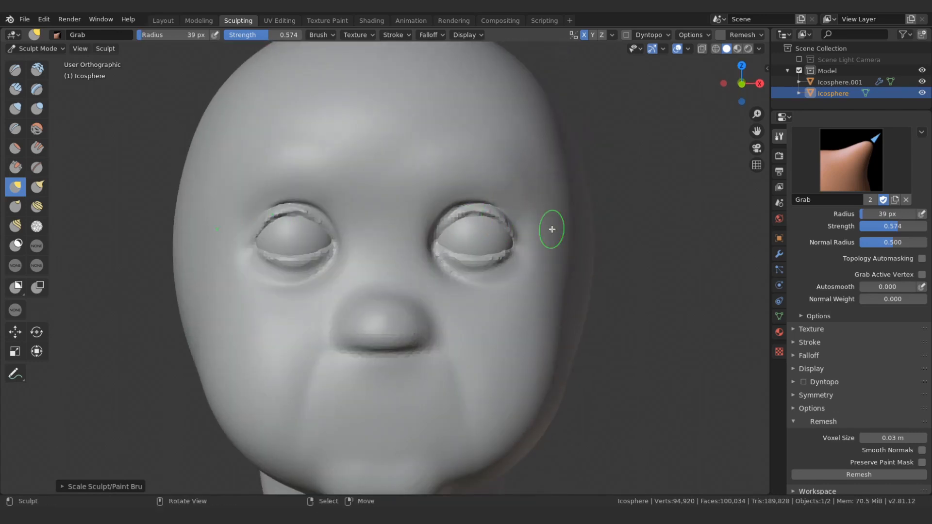
Enable Dyntopo on the head with the Subdivide Collapse refine method and Constant Detail detailing.
key("ctrl+d")
left_click(824, 382)
middle_click_drag(833, 360, 832, 303)
left_click(872, 355)
left_click(870, 391)
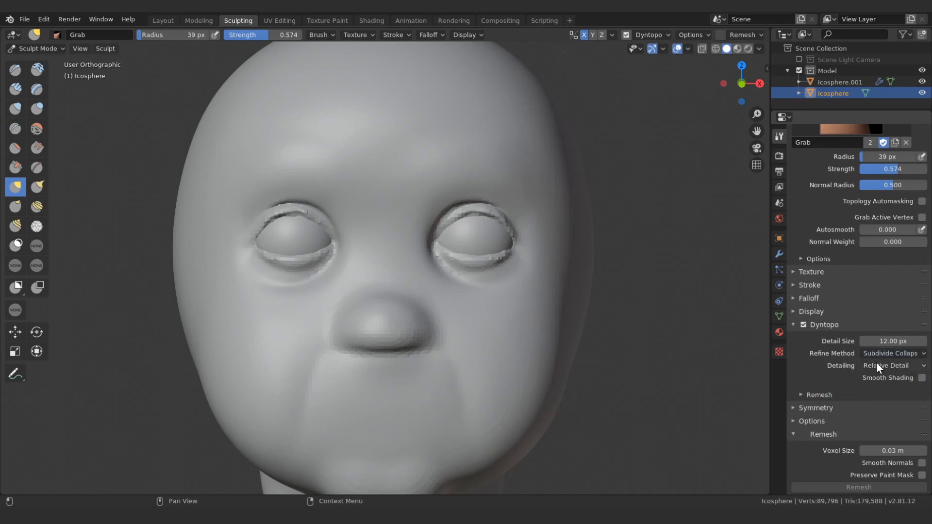
left_click(880, 366)
left_click(869, 390)
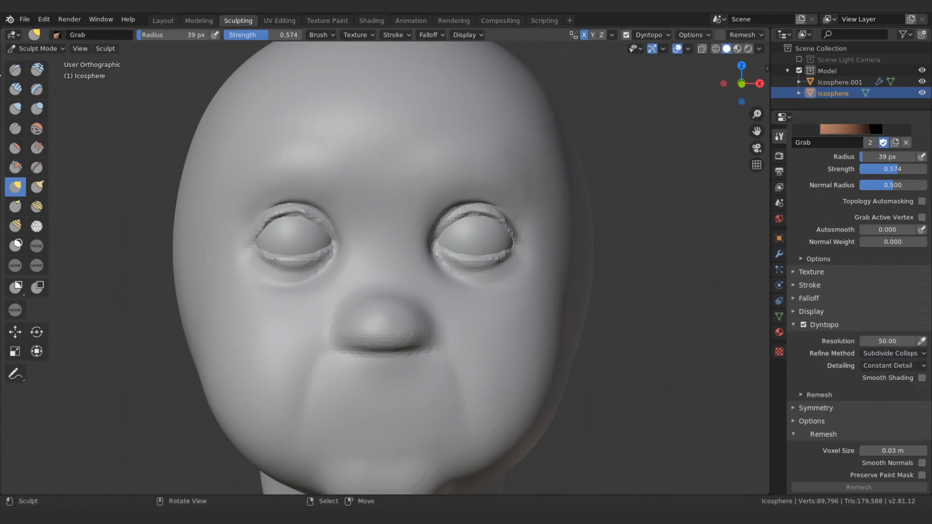
Build up the upper and lower eyelid rims with the SculptDraw brush at radii between 10 and 16 px.
key("x")
left_click_drag(512, 235, 435, 233)
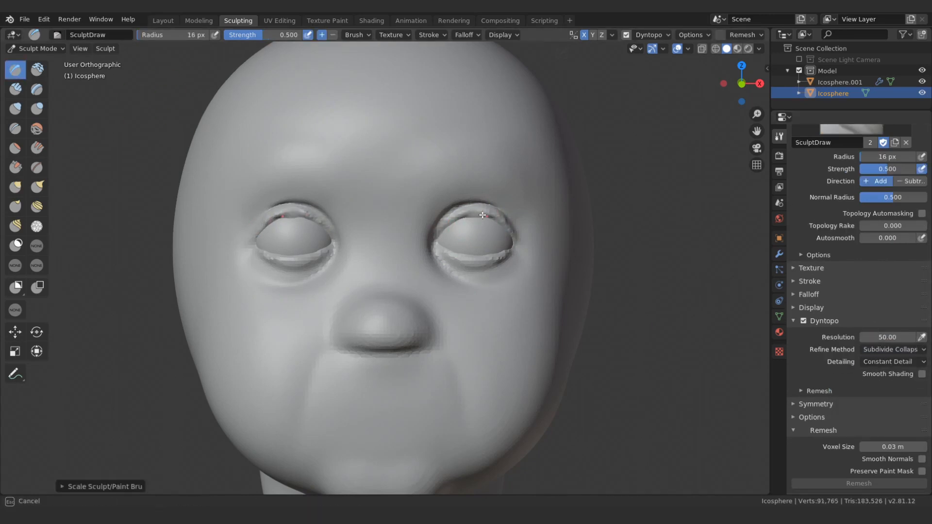
middle_click_drag(495, 216, 465, 217)
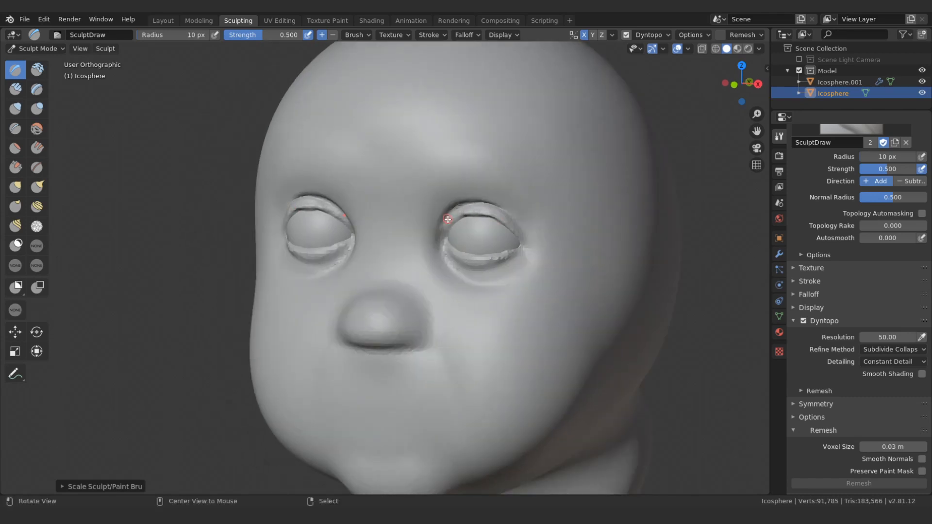
left_click_drag(447, 220, 474, 219, "alt")
left_click_drag(450, 252, 450, 202, "ctrl+alt")
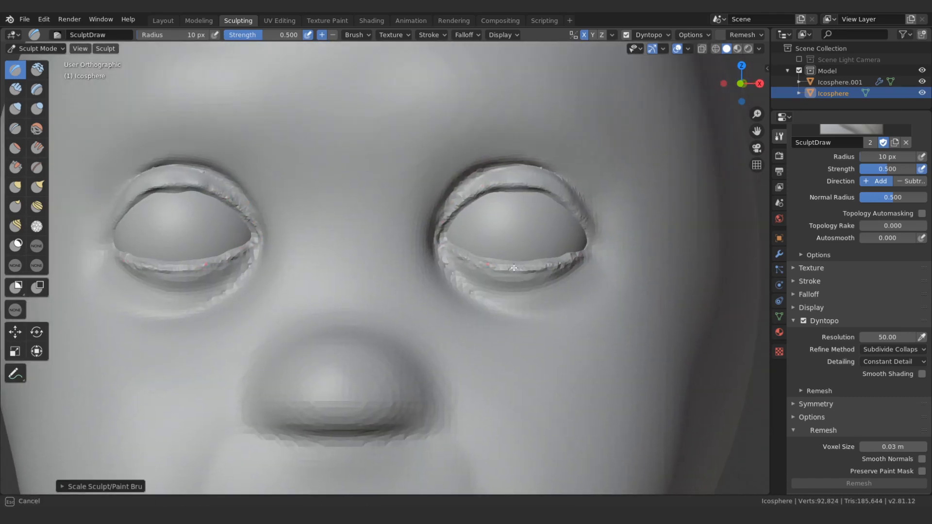
middle_click_drag(571, 252, 602, 240)
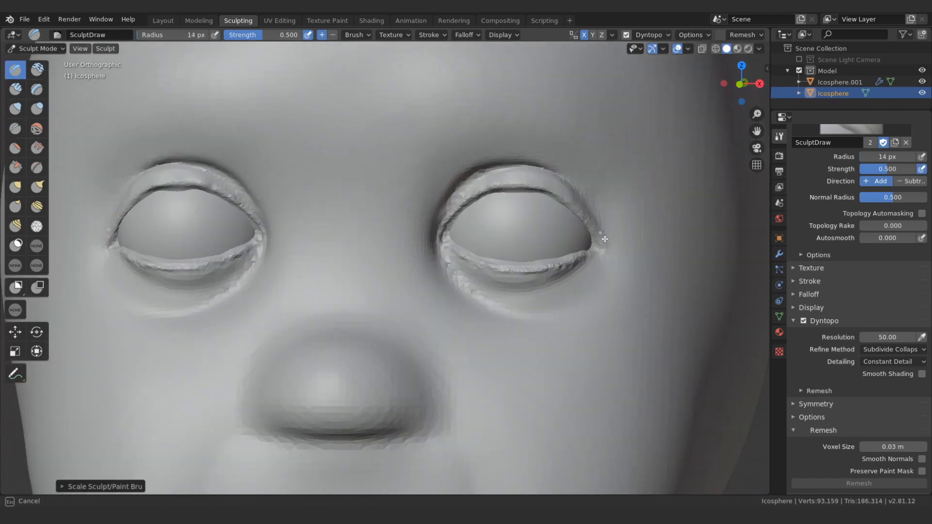
Sharpen the fold around the upper eyelids with the Crease brush, enlarging its radius to 31 px.
key("shift+c")
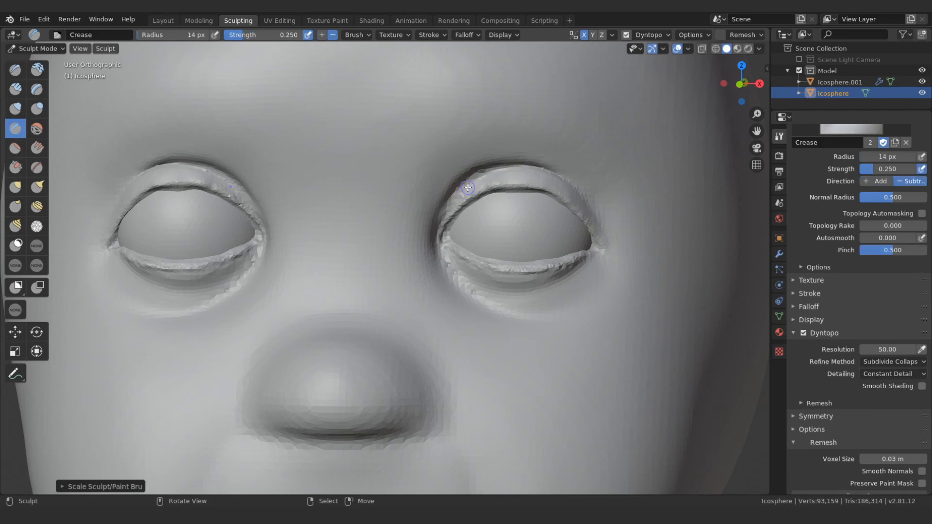
middle_click_drag(587, 205, 598, 204)
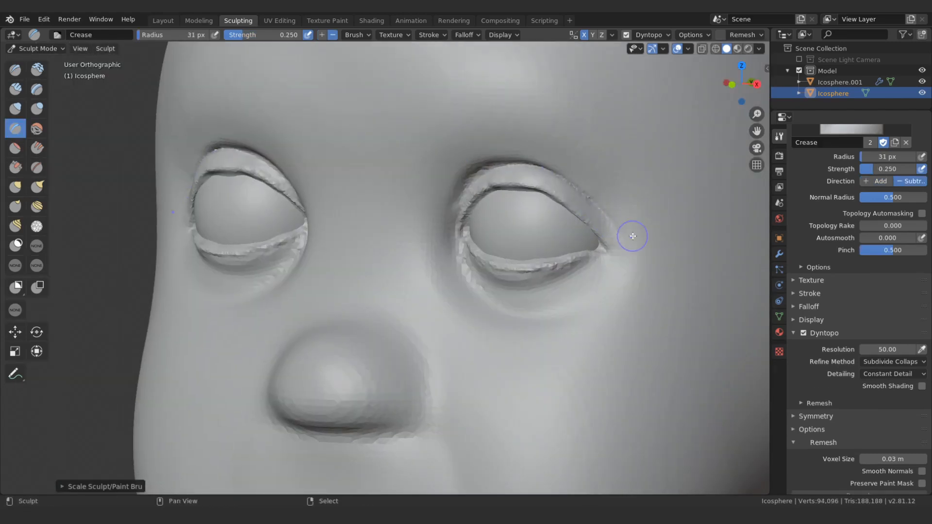
middle_click_drag(632, 237, 554, 173)
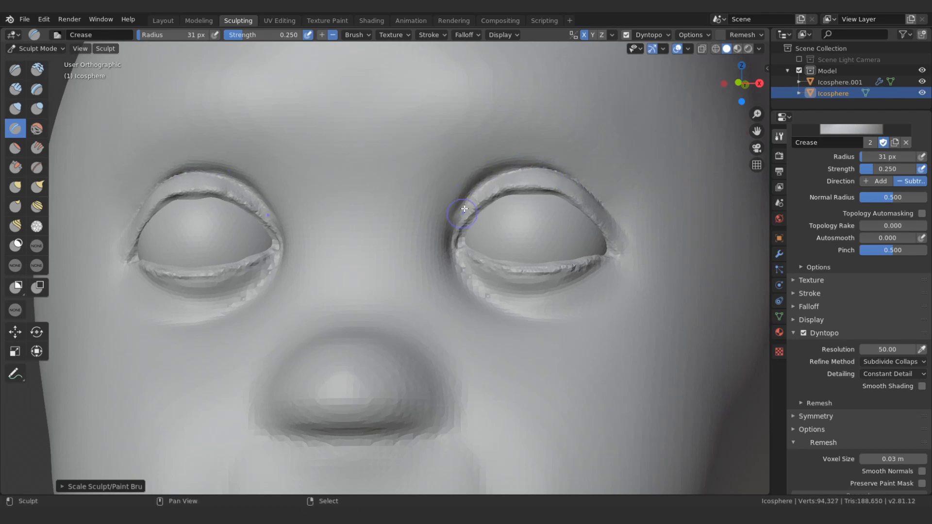
Crease the contour beneath the lower eyelids and along the inner eye corners at 31 px.
middle_click_drag(479, 302, 460, 300)
left_click_drag(467, 271, 474, 283)
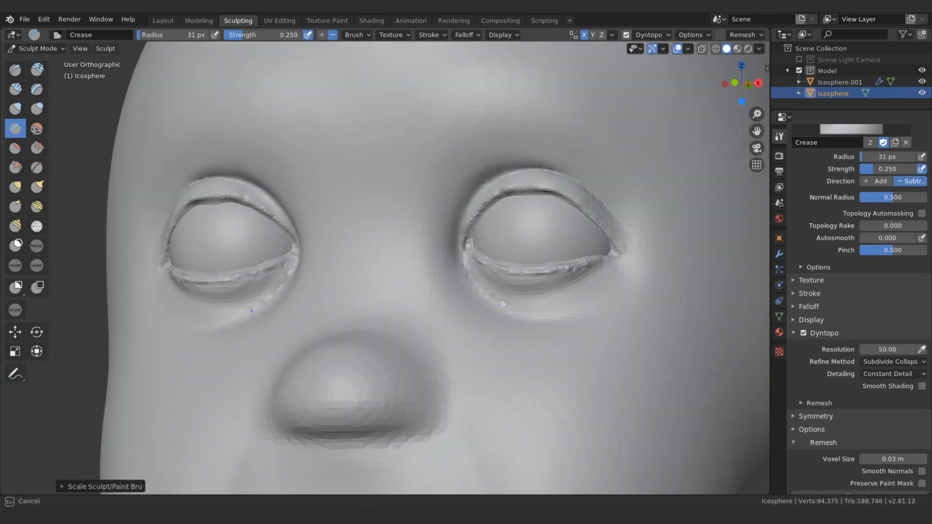
middle_click_drag(475, 283, 486, 297)
left_click_drag(500, 310, 535, 324)
middle_click_drag(499, 286, 482, 260)
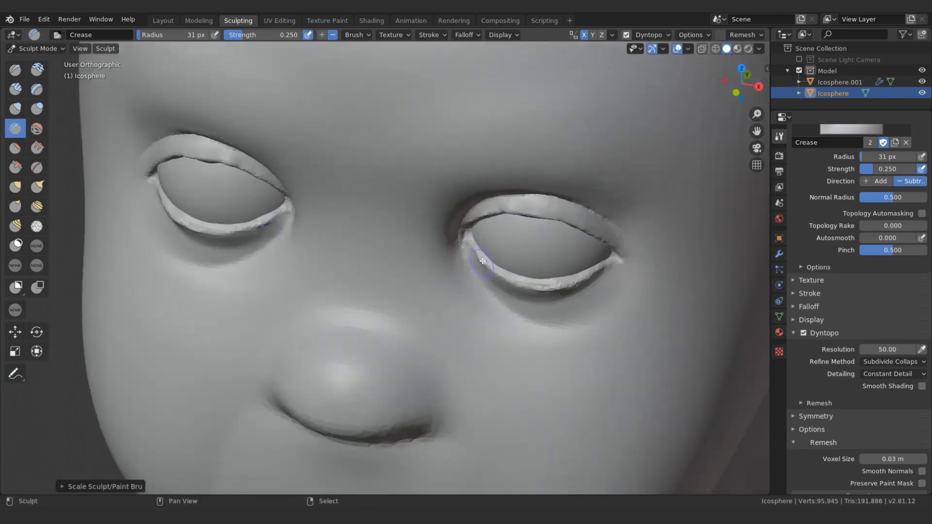
middle_click_drag(577, 272, 563, 279)
left_click_drag(563, 279, 560, 290)
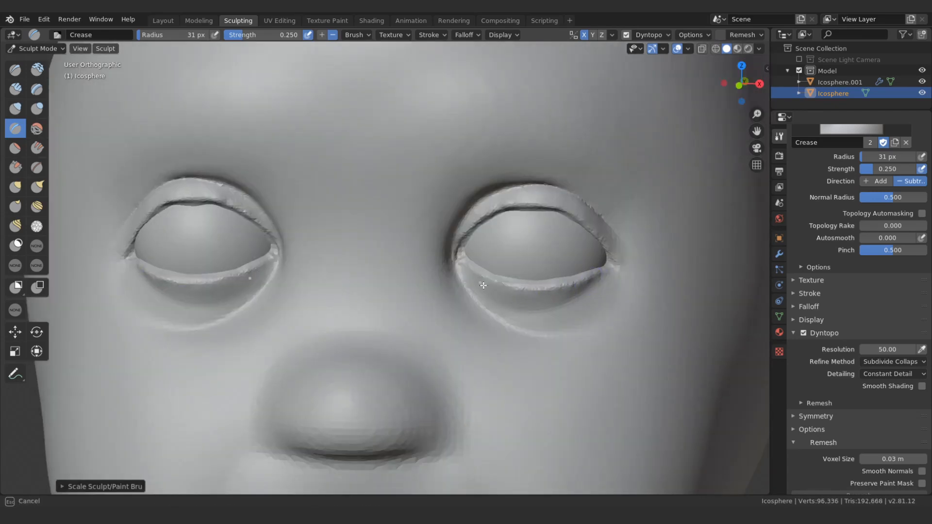
Shift the upper eyelids over the eyeballs with the Grab brush and set its strength to 0.377.
middle_click_drag(483, 285, 483, 154)
key("g")
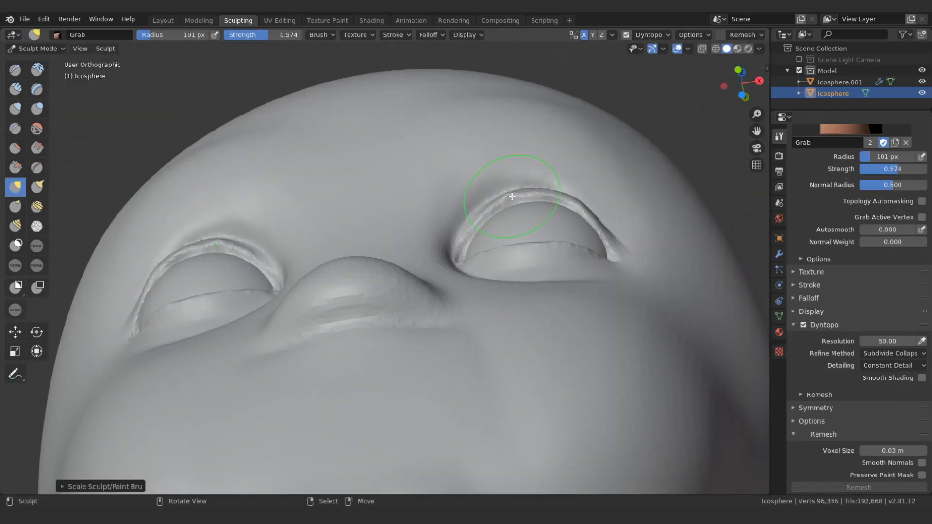
key("bracketright")
left_click_drag(503, 199, 507, 195)
key("bracketright")
key("bracketright")
key("shift+f")
left_click(563, 172)
middle_click_drag(490, 223, 482, 227)
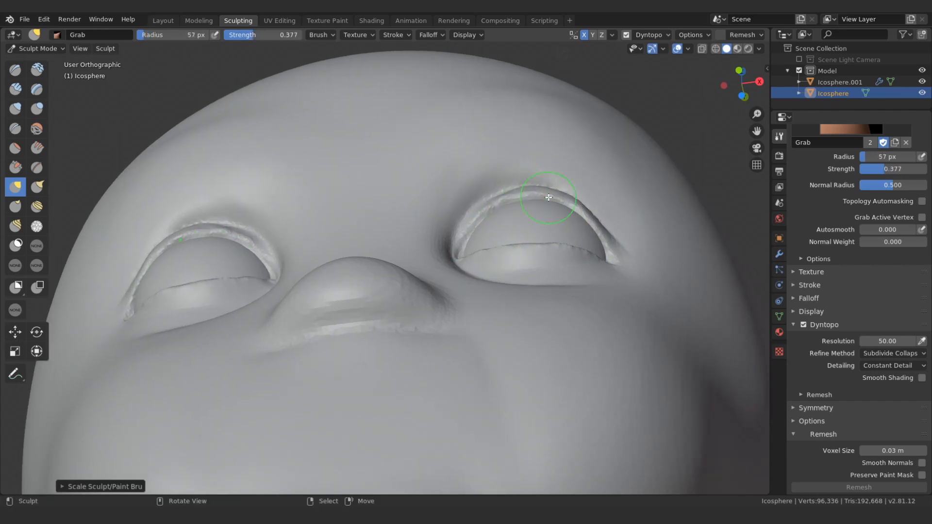
Reshape the upper and lower eyelids with broad Grab strokes, enlarging the radius from 156 px to 213 px.
key("f")
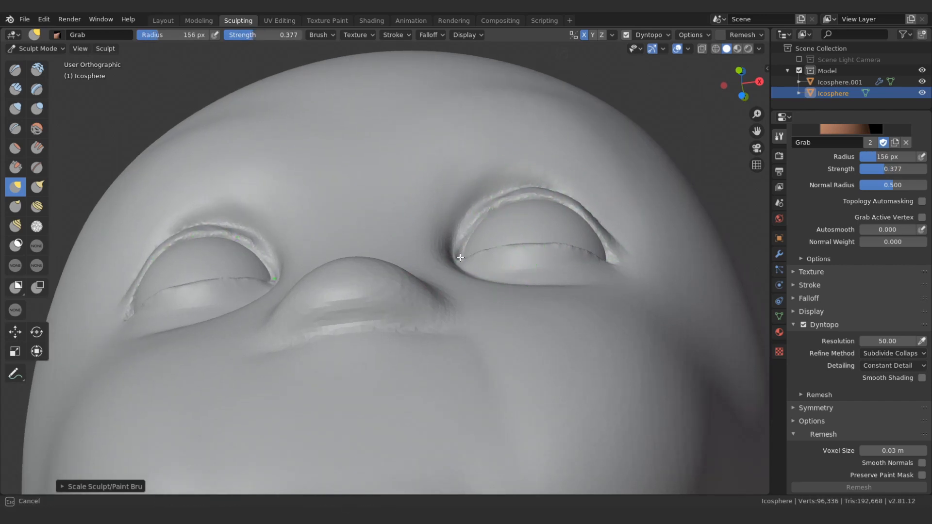
middle_click_drag(461, 257, 478, 335)
key("bracketright")
key("bracketright")
mouse_move(593, 266)
left_mouse_down()
mouse_move(558, 281)
mouse_move(495, 282)
mouse_move(505, 280)
left_mouse_up()
key("bracketright")
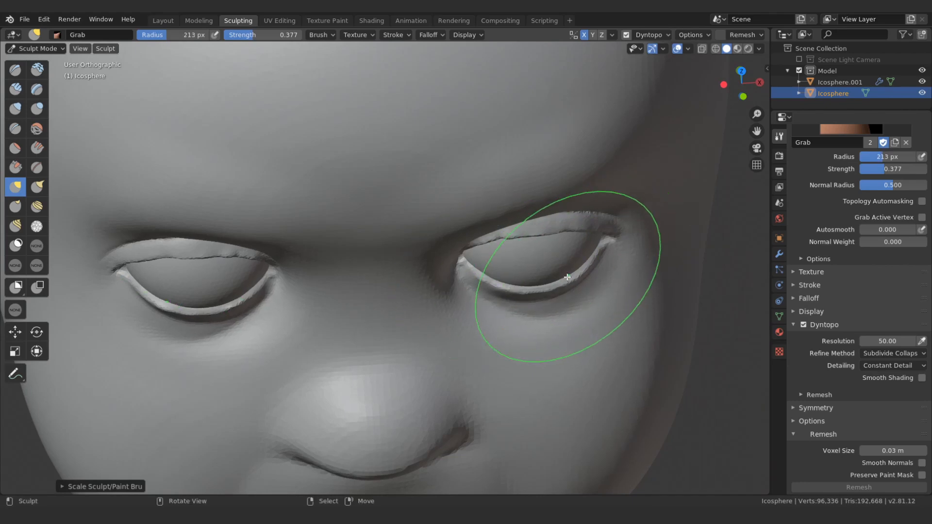
key("bracketright")
mouse_move(568, 277)
left_mouse_down()
mouse_move(534, 284)
mouse_move(499, 196)
left_mouse_up()
Flatten the upper eyelid surface with the Scrape/Peaks brush at a 45 px radius.
key("shift+t")
mouse_move(509, 257)
left_mouse_down("ctrl+alt")
mouse_move(517, 215)
mouse_move(492, 229)
mouse_move(521, 213)
left_mouse_up("ctrl+alt")
key("bracketleft")
key("bracketleft")
key("bracketleft")
key("bracketleft")
key("bracketleft")
key("bracketleft")
key("bracketleft")
key("bracketleft")
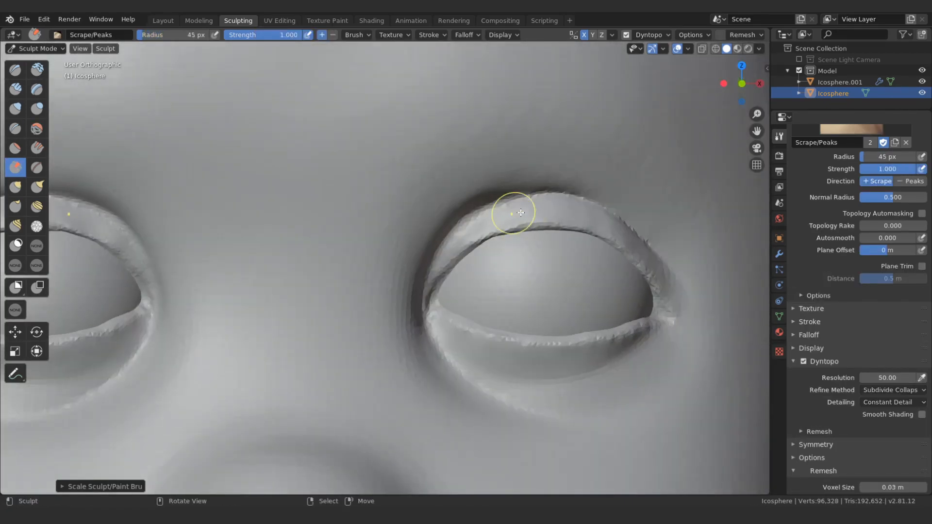
left_click_drag(469, 231, 551, 237, "alt")
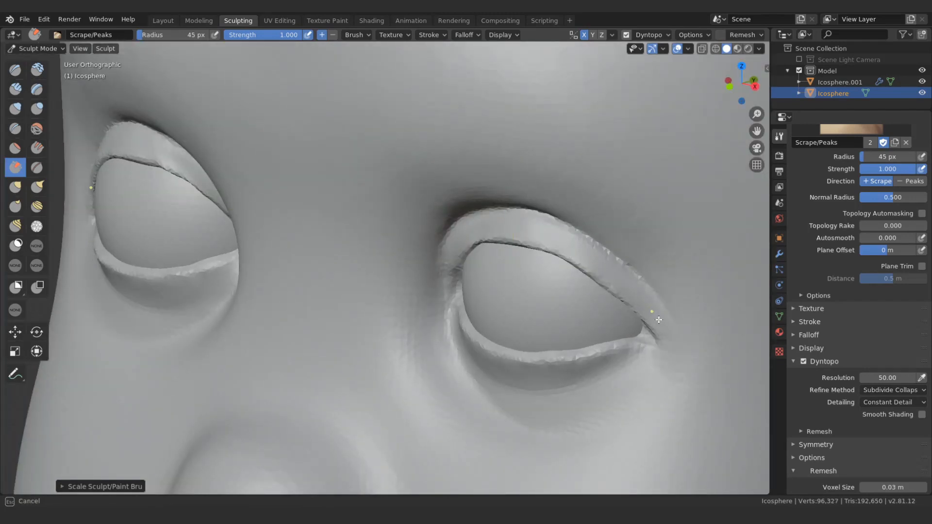
left_click_drag(658, 320, 663, 324)
Scrape the outer part of the upper eyelids toward the eye corners at 45 px.
middle_click_drag(529, 263, 603, 265)
left_click_drag(603, 265, 630, 279)
middle_click_drag(660, 266, 631, 257)
left_click_drag(631, 257, 666, 286)
middle_click_drag(546, 211, 496, 245)
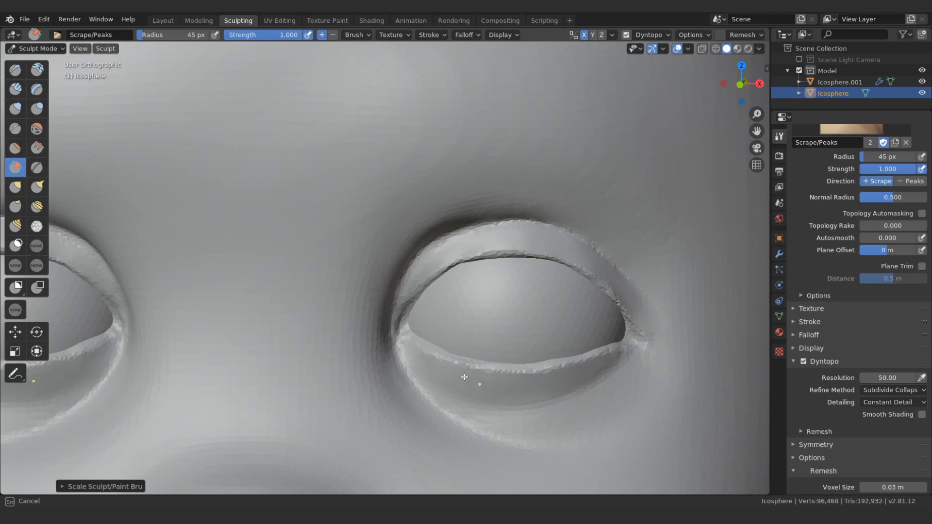
Even out the lower eyelid rims and the upper lids' undersides with Scrape/Peaks at a 28 px radius.
middle_click_drag(442, 371, 416, 337)
key("bracketleft")
key("bracketleft")
key("bracketleft")
key("bracketleft")
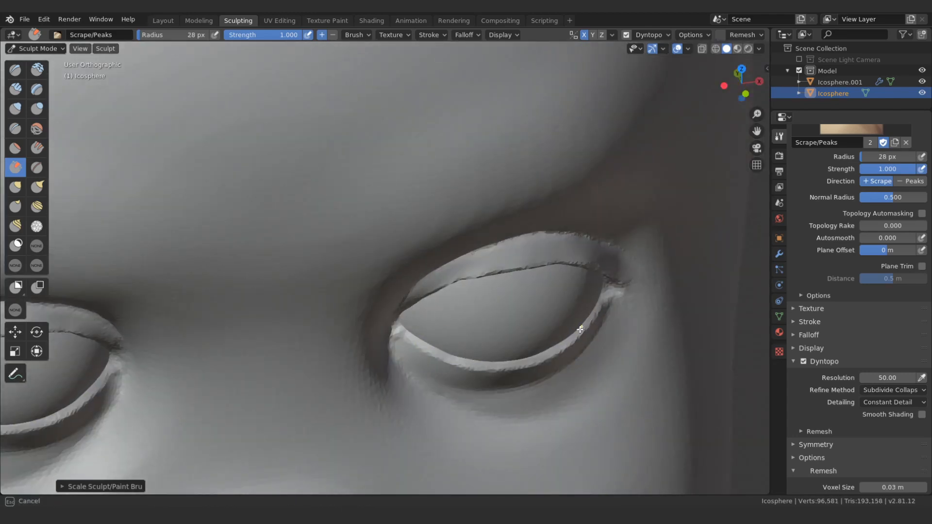
left_click_drag(578, 331, 490, 368)
middle_click_drag(490, 368, 439, 229)
left_click_drag(627, 346, 607, 316)
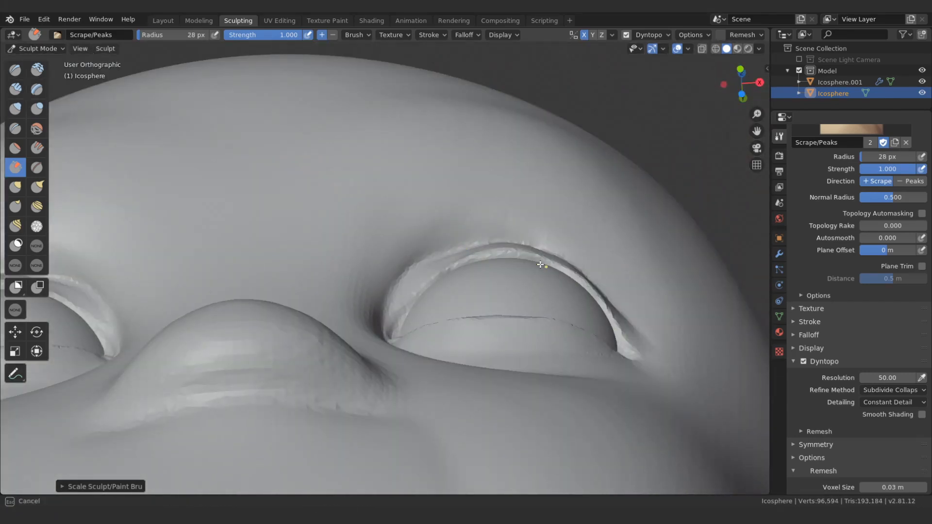
left_click_drag(443, 276, 433, 286)
mouse_move(433, 286)
middle_mouse_down()
mouse_move(442, 314)
mouse_move(483, 316)
middle_mouse_up()
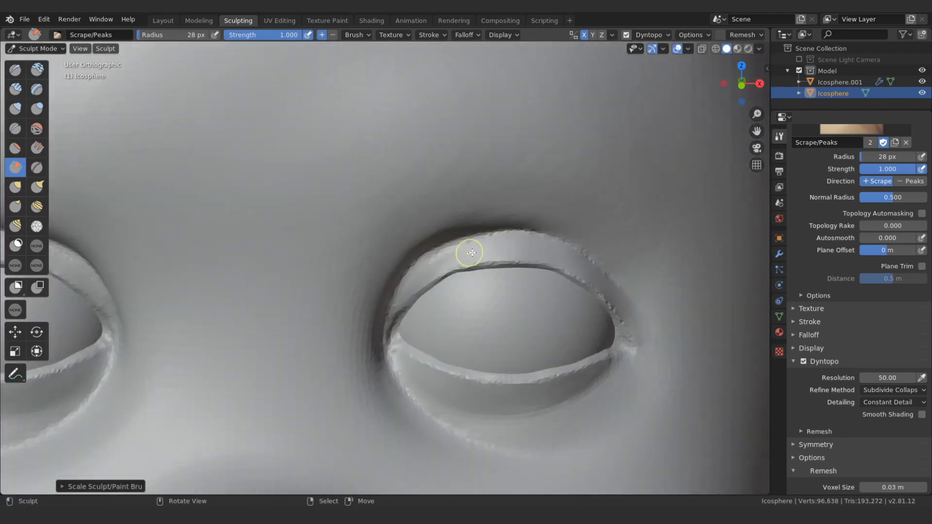
Adjust the inner part of the upper eyelids with the Grab brush.
middle_click_drag(470, 251, 447, 167)
key("g")
key("f")
left_click(450, 273)
mouse_move(450, 274)
left_mouse_down()
mouse_move(437, 270)
mouse_move(455, 262)
left_mouse_up()
mouse_move(455, 263)
middle_mouse_down()
mouse_move(454, 300)
mouse_move(475, 275)
mouse_move(478, 285)
mouse_move(413, 246)
middle_mouse_up()
Enlarge the Grab brush radius to 153 px.
key("f")
left_click(470, 263)
key("bracketright")
key("bracketright")
key("bracketright")
key("bracketright")
key("bracketright")
key("bracketright")
key("bracketright")
key("bracketright")
key("bracketright")
key("bracketright")
key("bracketright")
key("bracketright")
key("bracketright")
key("bracketright")
key("bracketright")
key("bracketleft")
key("bracketleft")
key("bracketright")
scroll(413, 245, "down", 6)
scroll(385, 218, "down", 3, "shift")
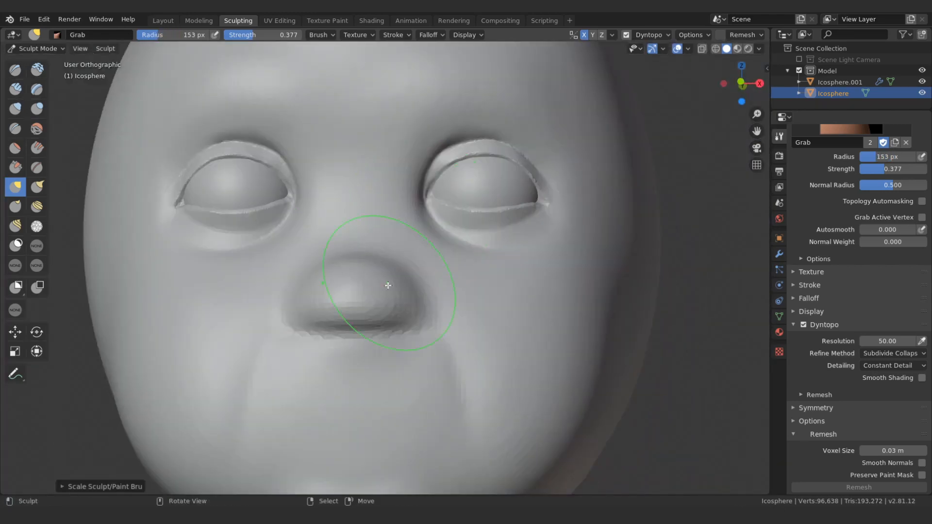
Sharpen the crease under the nose with the Crease brush at a 70 px radius.
key("shift+c")
key("z")
key("Escape")
key("bracketleft")
key("bracketleft")
key("bracketleft")
key("bracketleft")
key("bracketleft")
key("bracketleft")
left_click_drag(332, 334, 341, 334)
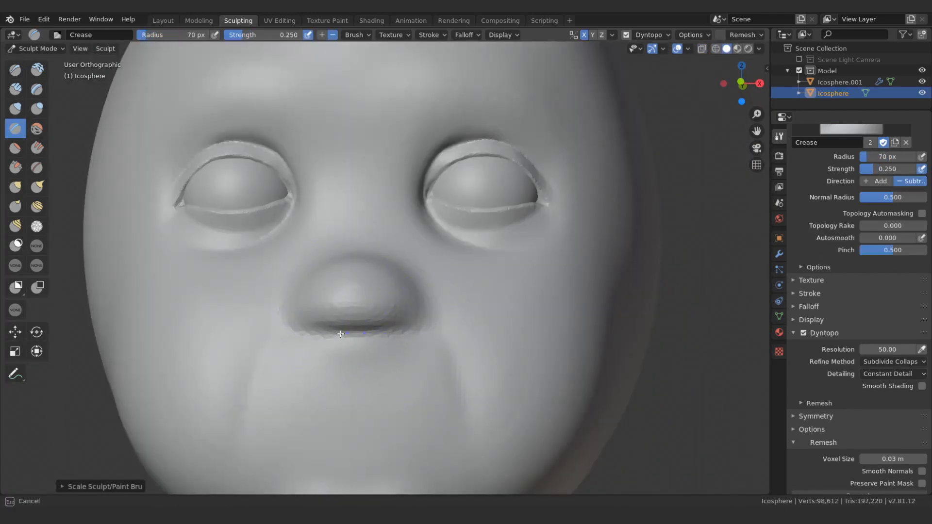
left_click_drag(431, 333, 433, 334)
middle_click_drag(432, 333, 411, 342)
Carve the grooves that separate the nostril wings from the nose tip and cheeks, using Crease at 40 px and 32 px.
key("bracketleft")
mouse_move(403, 266)
middle_mouse_down()
mouse_move(412, 262)
mouse_move(403, 282)
middle_mouse_up()
left_click_drag(426, 289, 433, 304)
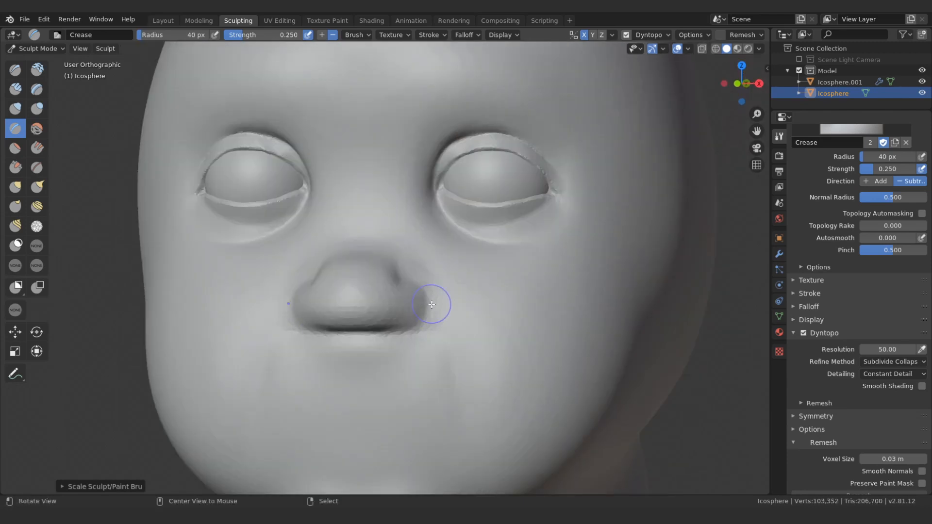
middle_click_drag(433, 304, 424, 321)
middle_click_drag(403, 277, 410, 279)
key("bracketleft")
key("bracketleft")
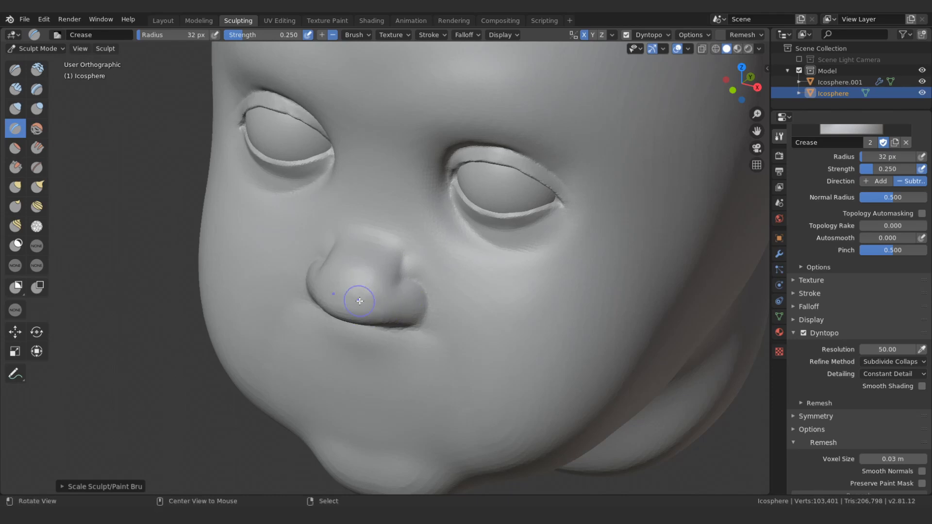
mouse_move(359, 301)
middle_mouse_down()
mouse_move(350, 308)
mouse_move(356, 339)
mouse_move(369, 340)
middle_mouse_up()
Carve nostril holes into the underside of the nose with SculptDraw at a 28 px radius.
key("x")
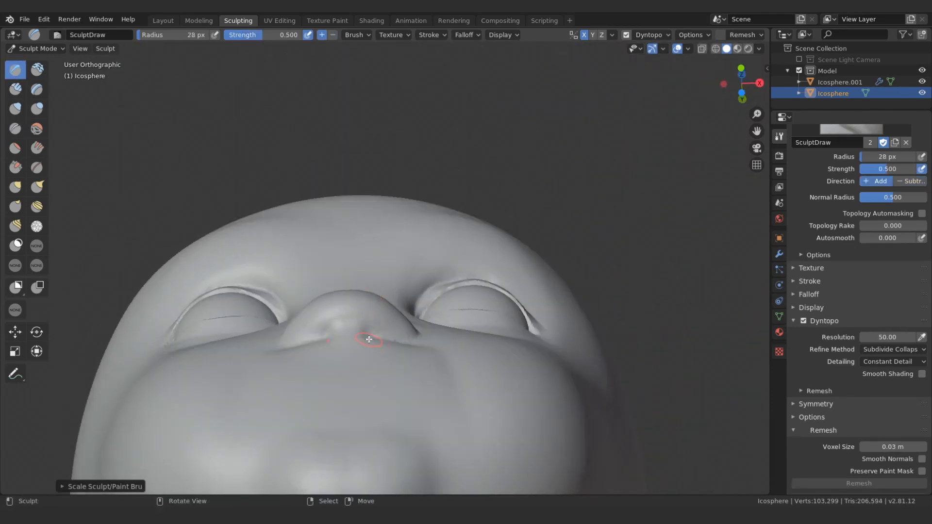
left_click_drag(379, 329, 383, 344, "ctrl")
mouse_move(383, 344)
left_mouse_down("alt")
mouse_move(384, 381)
mouse_move(359, 360)
mouse_move(343, 302)
left_mouse_up("alt")
key("bracketright")
Add volume to the nose underside and tip with the Inflate/Deflate brush, enlarging its radius from 34 px to 95 px.
left_click(16, 107)
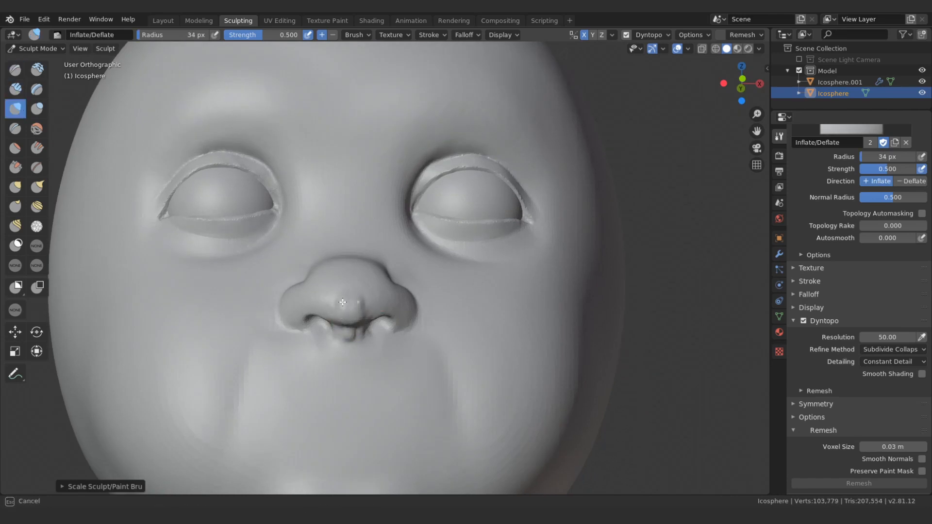
key("bracketleft")
mouse_move(348, 330)
middle_mouse_down()
mouse_move(340, 342)
mouse_move(344, 293)
middle_mouse_up()
key("bracketright")
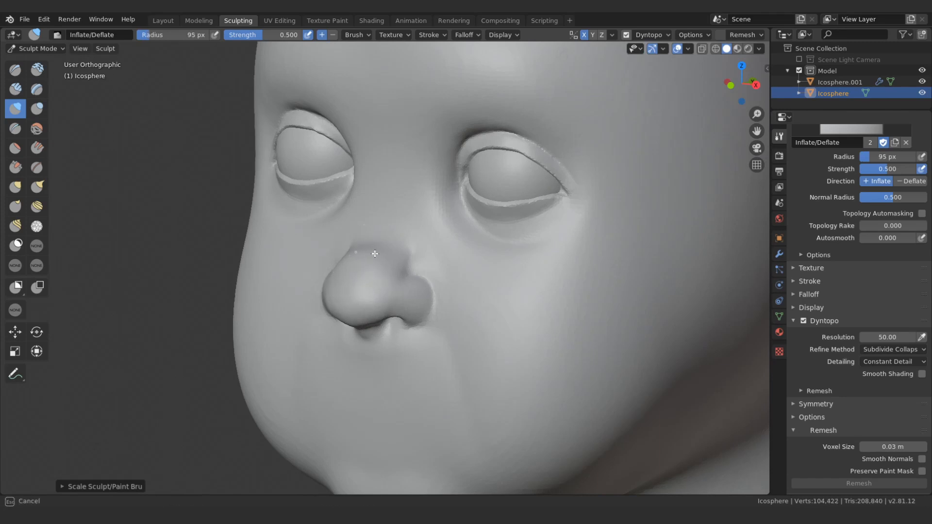
Reshape the nostril wings with the Grab brush at a 48 px radius.
middle_click_drag(375, 254, 410, 299)
key("g")
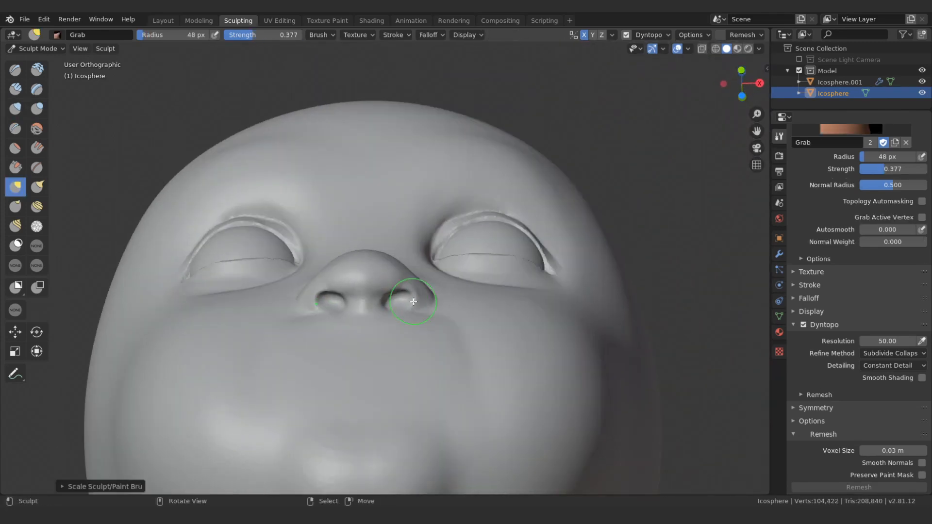
left_click_drag(413, 301, 408, 291)
middle_click_drag(408, 291, 395, 343)
Thicken the nostril wings and round the nose tip with the Inflate/Deflate brush, starting at a 53 px radius.
left_click(21, 112)
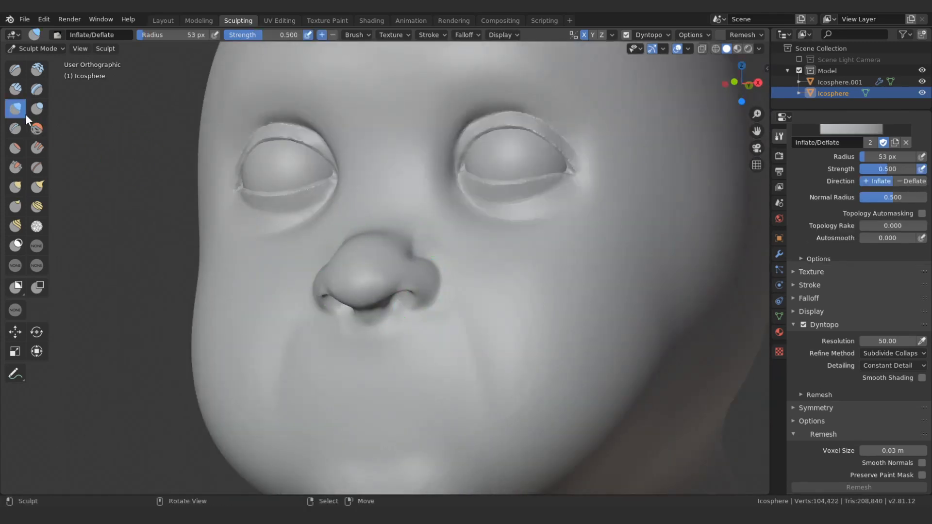
left_click_drag(430, 291, 417, 270)
key("bracketleft")
left_click_drag(424, 294, 427, 301)
mouse_move(402, 305)
middle_mouse_down()
mouse_move(422, 292)
mouse_move(427, 267)
mouse_move(365, 262)
middle_mouse_up()
key("bracketright")
left_click_drag(365, 263, 369, 267)
mouse_move(369, 267)
middle_mouse_down()
mouse_move(376, 272)
mouse_move(321, 275)
middle_mouse_up()
Crease the folds around the nostril wings and base of the nose with the Crease brush at a 48 px radius.
left_click(15, 70)
left_click(15, 128)
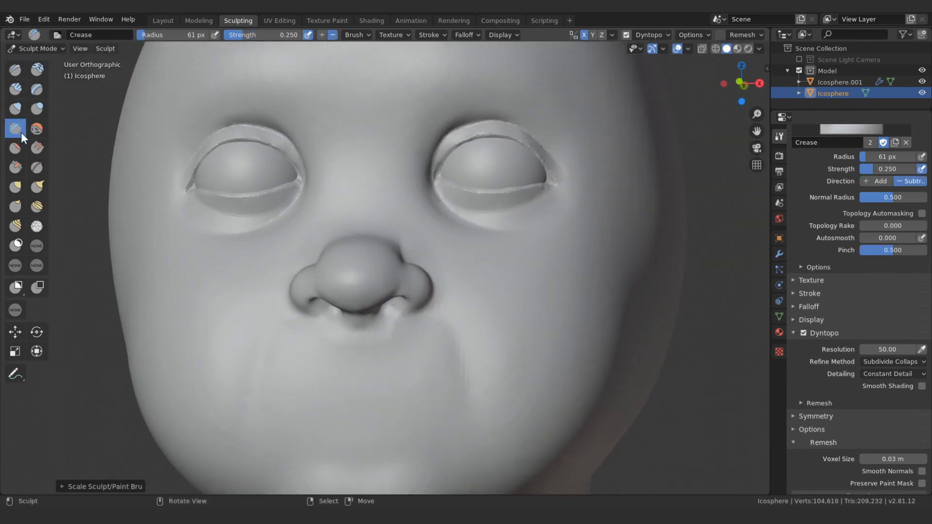
key("bracketleft")
key("bracketleft")
key("bracketleft")
key("bracketleft")
key("bracketleft")
key("bracketleft")
key("bracketleft")
key("bracketleft")
key("bracketleft")
key("bracketleft")
mouse_move(433, 340)
middle_mouse_down()
mouse_move(428, 273)
mouse_move(442, 291)
middle_mouse_up()
key("bracketright")
key("bracketright")
key("bracketright")
key("bracketright")
key("bracketright")
key("bracketright")
key("bracketright")
key("bracketright")
key("bracketright")
scroll(452, 288, "up", 1)
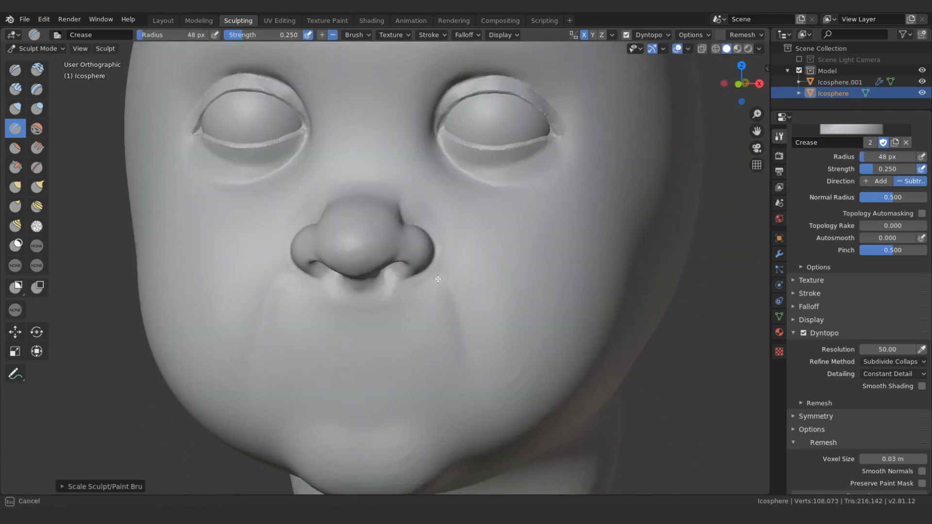
Turn on Dyntopo smooth shading and apply a Detail Flood Fill to the head at the constant detail resolution of 50.00.
left_click(922, 386)
scroll(822, 383, "down", 2)
left_click(819, 369)
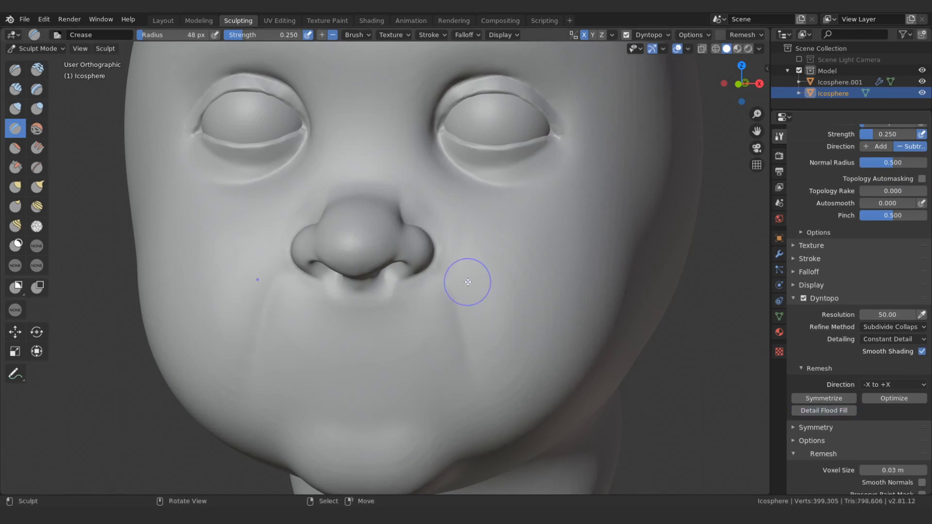
Thicken the rim of the upper eyelid with the Inflate/Deflate brush at a 27 px radius.
scroll(467, 282, "up", 5)
key("i")
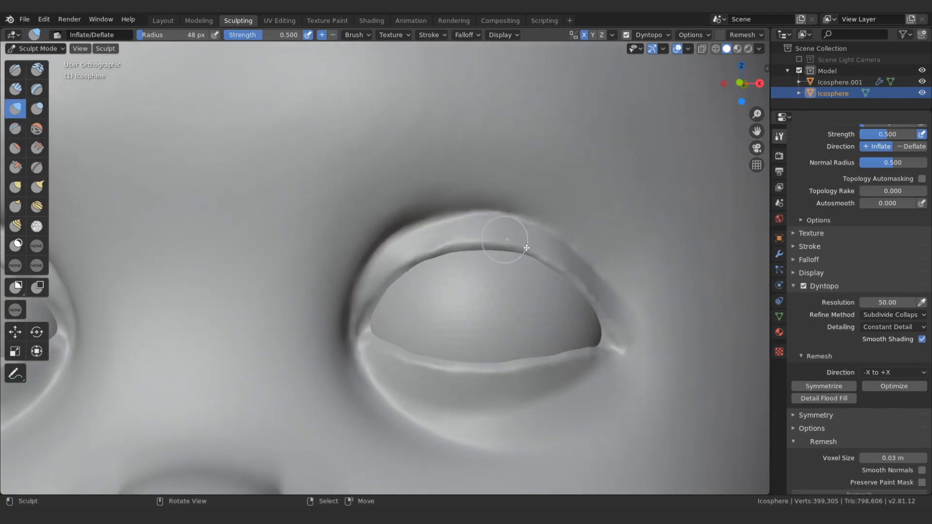
key("bracketleft")
left_click_drag(508, 246, 436, 250)
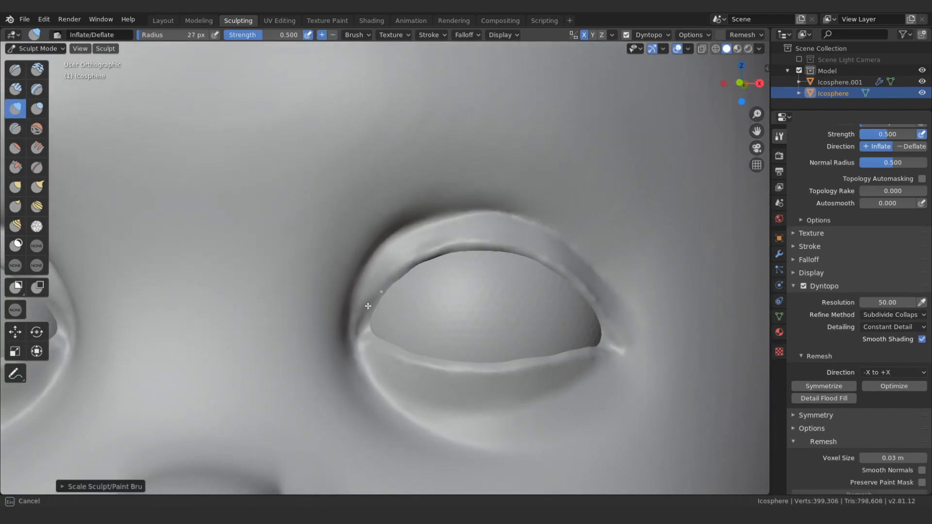
left_click_drag(368, 306, 369, 305)
mouse_move(381, 278)
middle_mouse_down("ctrl")
mouse_move(414, 204)
mouse_move(408, 285)
mouse_move(385, 245)
middle_mouse_up("ctrl")
mouse_move(509, 237)
left_mouse_down()
mouse_move(456, 242)
mouse_move(381, 304)
left_mouse_up()
Build up the lower eyelid rim from the outer to the inner eye corner with the Inflate/Deflate brush at 27 px.
middle_click_drag(386, 291, 397, 350)
left_click_drag(607, 351, 580, 365)
mouse_move(580, 365)
left_mouse_down()
mouse_move(533, 373)
mouse_move(507, 392)
left_mouse_up()
left_click_drag(507, 392, 538, 383)
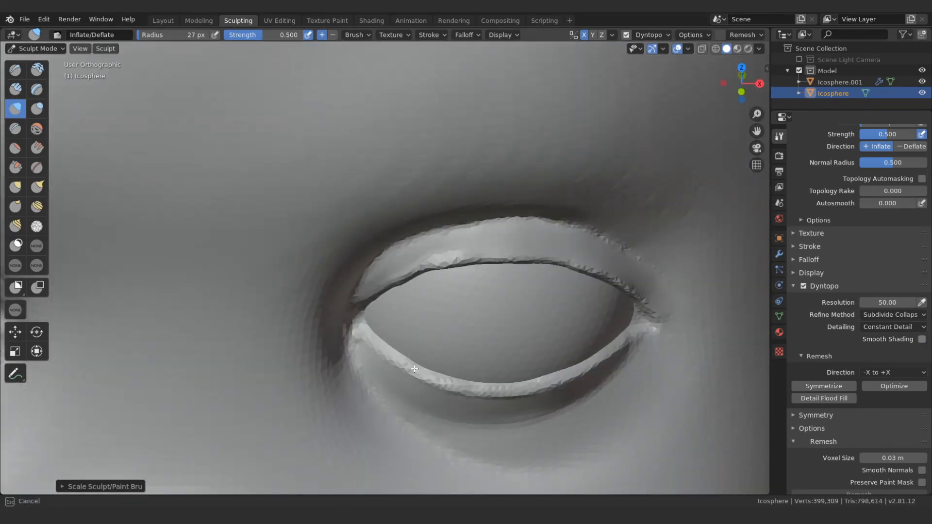
left_click_drag(609, 349, 572, 373)
middle_click_drag(572, 372, 481, 383)
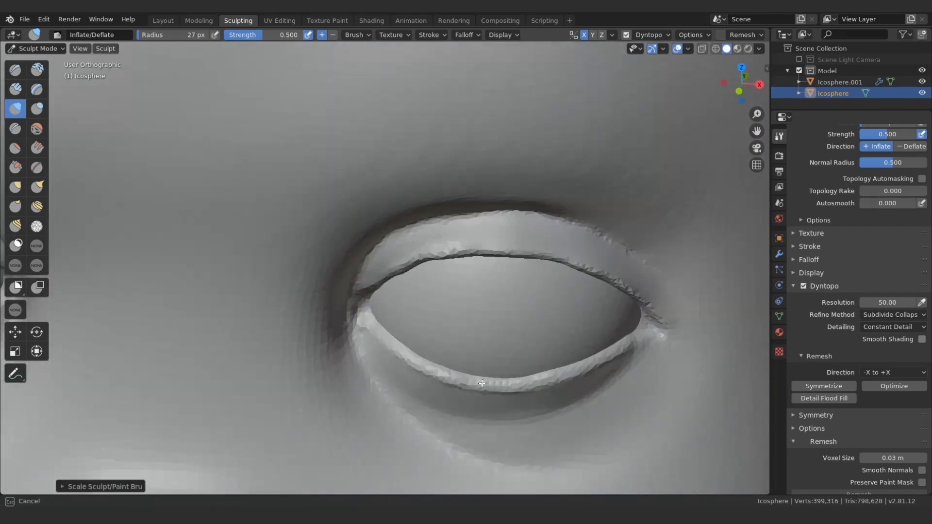
left_click_drag(477, 381, 507, 378)
Inflate the outer eye corner and even out the upper lid rim toward the inner corner, reducing the brush radius to 24 px.
mouse_move(481, 422)
middle_mouse_down()
mouse_move(454, 396)
mouse_move(404, 389)
middle_mouse_up()
left_click_drag(673, 348, 634, 313)
left_click_drag(660, 364, 651, 365)
middle_click_drag(576, 258, 609, 303)
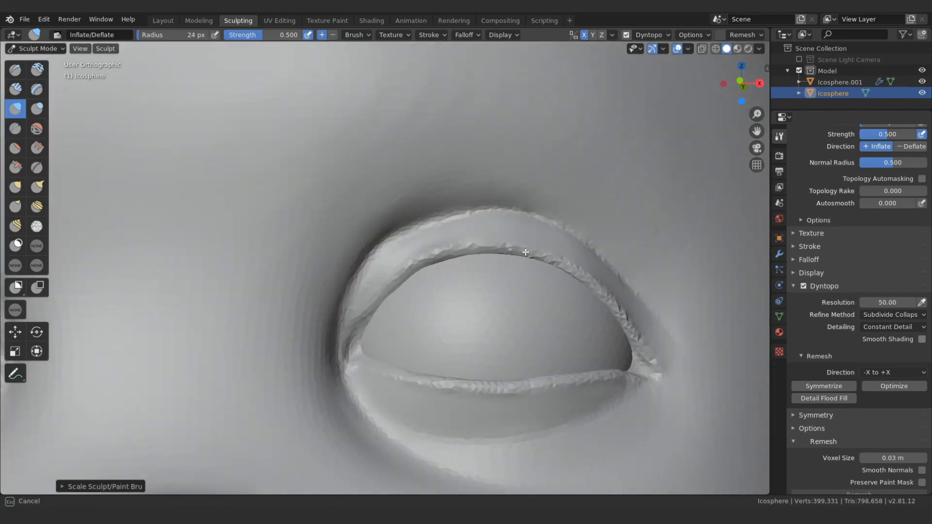
middle_click_drag(526, 252, 516, 254)
middle_click_drag(366, 304, 369, 309)
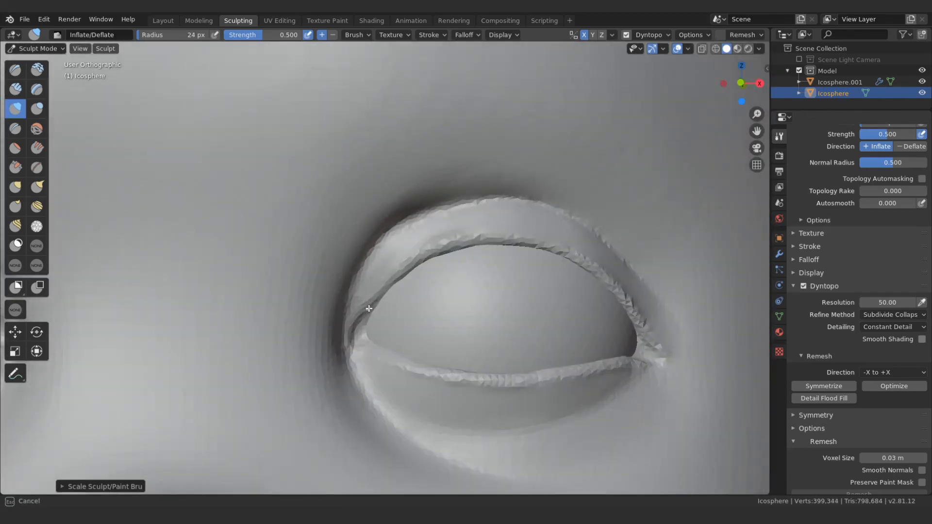
middle_click_drag(364, 351, 356, 313)
Adjust the upper eyelid near the inner eye corner with the Grab brush at a 45 px radius.
key("g")
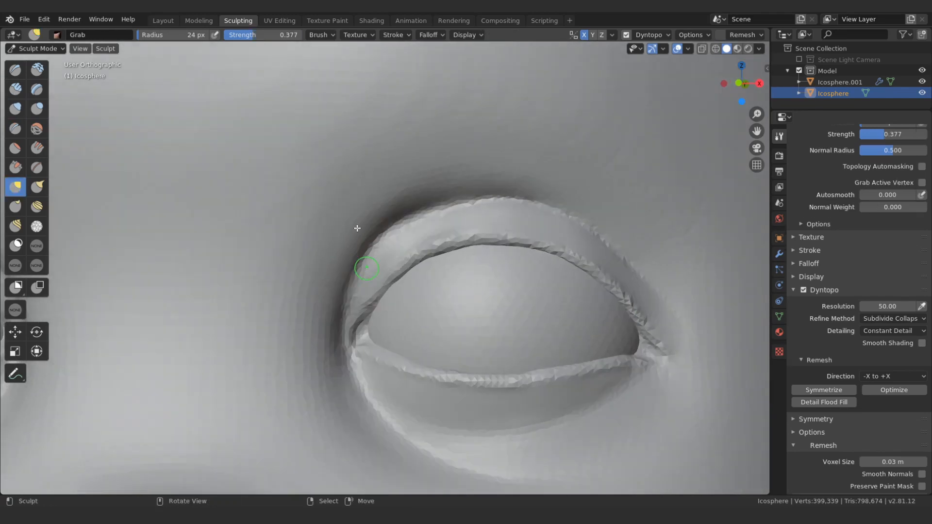
key("bracketright")
key("bracketright")
key("bracketright")
key("bracketright")
key("bracketright")
key("bracketright")
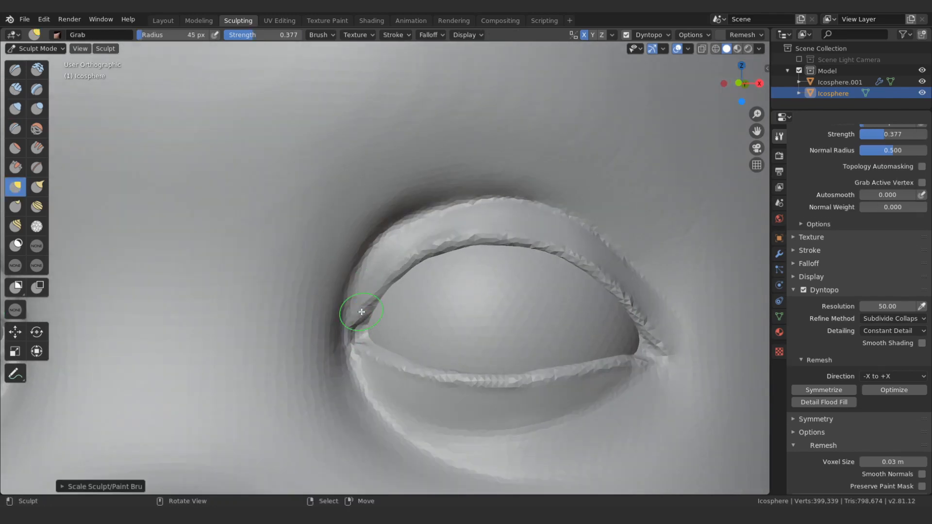
Paint a symmetrical mask in the shape of the mouth below the nose and invert it so only the mouth stays editable.
scroll(371, 273, "down", 8)
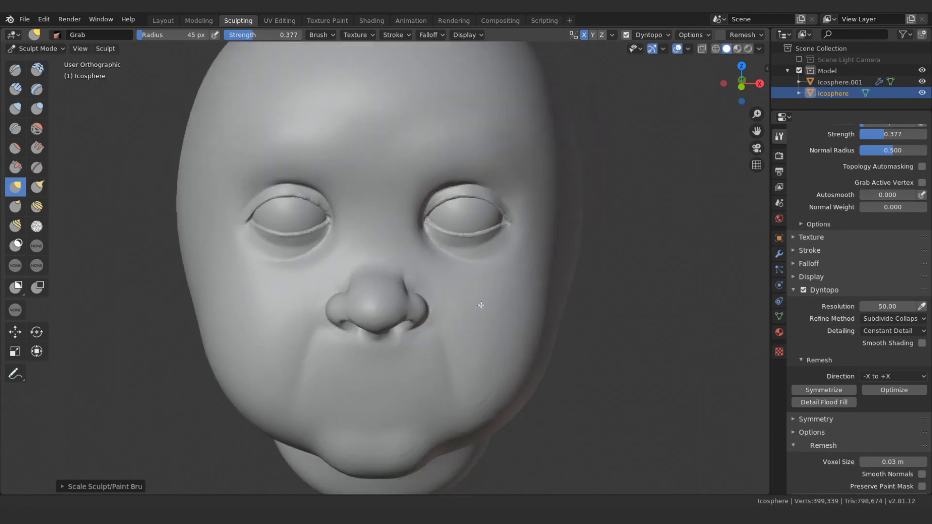
middle_click_drag(481, 305, 483, 257, "shift")
scroll(427, 327, "up", 1)
middle_click_drag(391, 349, 416, 327, "shift")
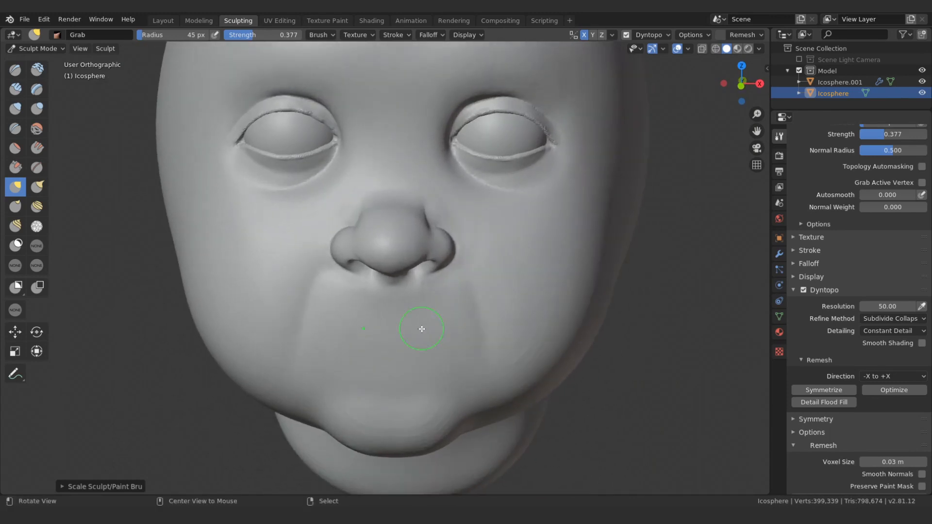
key("m")
mouse_move(389, 352)
left_mouse_down()
mouse_move(400, 339)
mouse_move(359, 340)
mouse_move(421, 350)
mouse_move(474, 338)
mouse_move(444, 341)
left_mouse_up()
key("f")
left_click(451, 345)
mouse_move(439, 346)
middle_mouse_down()
mouse_move(423, 333)
mouse_move(437, 340)
middle_mouse_up()
key("ctrl+i")
Push the unmasked mouth area back into the head with the Grab brush at a 124 px radius, and clear the mask.
key("g")
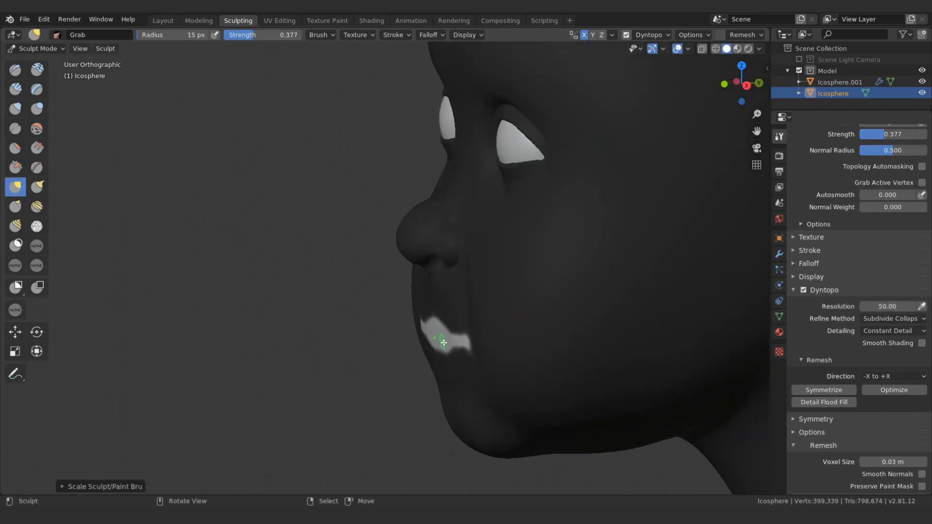
left_click_drag(436, 340, 503, 327)
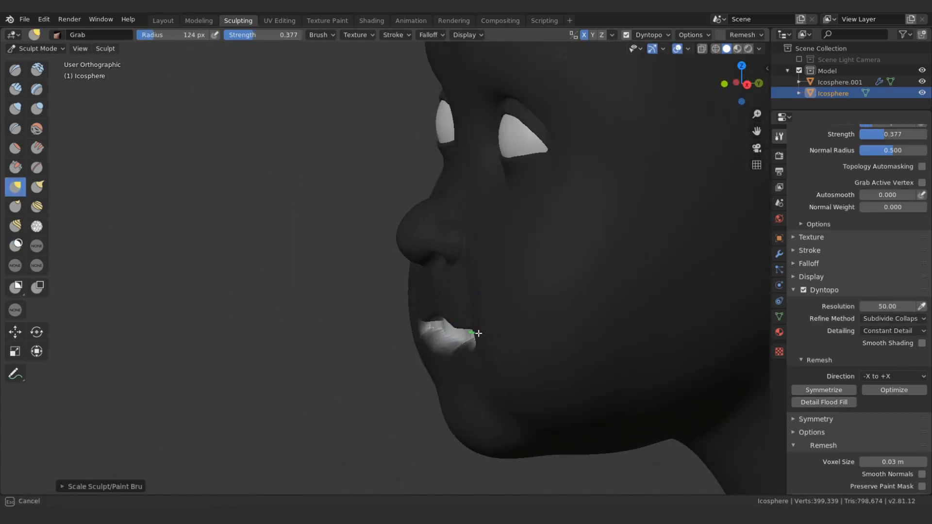
middle_click_drag(478, 334, 540, 333)
middle_click_drag(479, 349, 550, 345)
left_click_drag(462, 339, 475, 336)
mouse_move(475, 335)
middle_mouse_down()
mouse_move(414, 320)
mouse_move(422, 318)
middle_mouse_up()
key("alt+m")
Rebuild the stretched geometry inside the mouth opening with the Simplify brush at a 36 px radius.
key("bracketleft")
key("bracketleft")
key("bracketleft")
key("bracketleft")
key("bracketleft")
key("bracketleft")
key("bracketleft")
key("bracketleft")
key("bracketleft")
key("bracketleft")
left_click(16, 69)
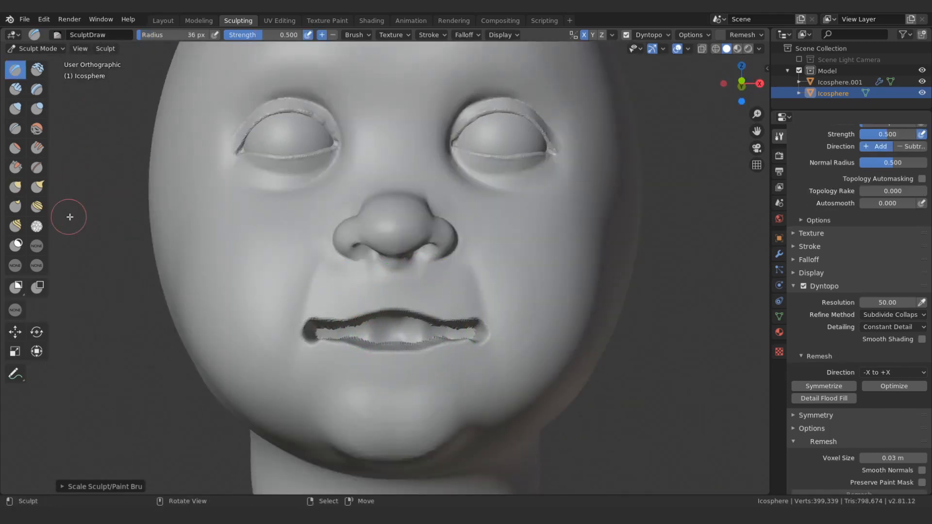
key("z")
key("shift+z")
left_click(37, 226)
middle_click_drag(271, 274, 290, 292)
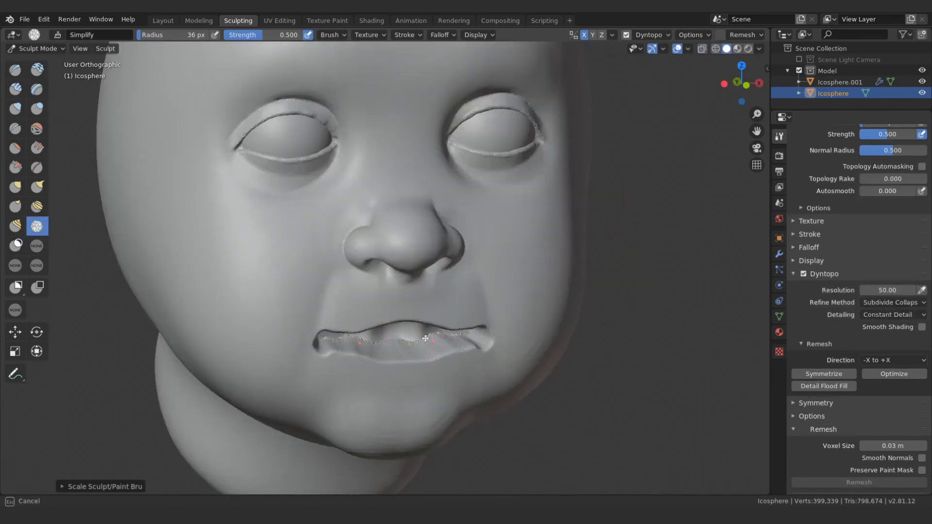
middle_click_drag(425, 339, 427, 335)
left_click_drag(340, 323, 476, 327)
middle_click_drag(321, 328, 322, 323)
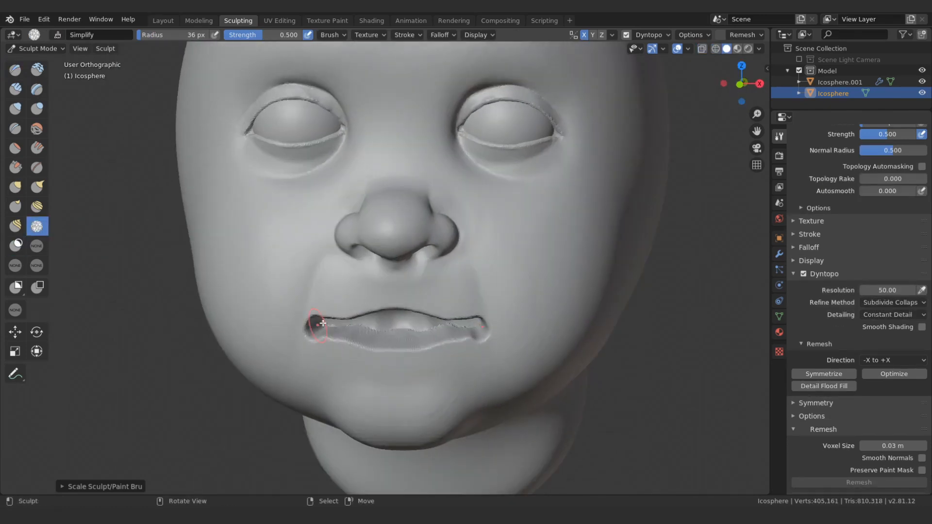
Work over the inner surface of the mouth opening with SculptDraw, reducing the brush radius to 25 px.
key("x")
scroll(459, 343, "up", 2)
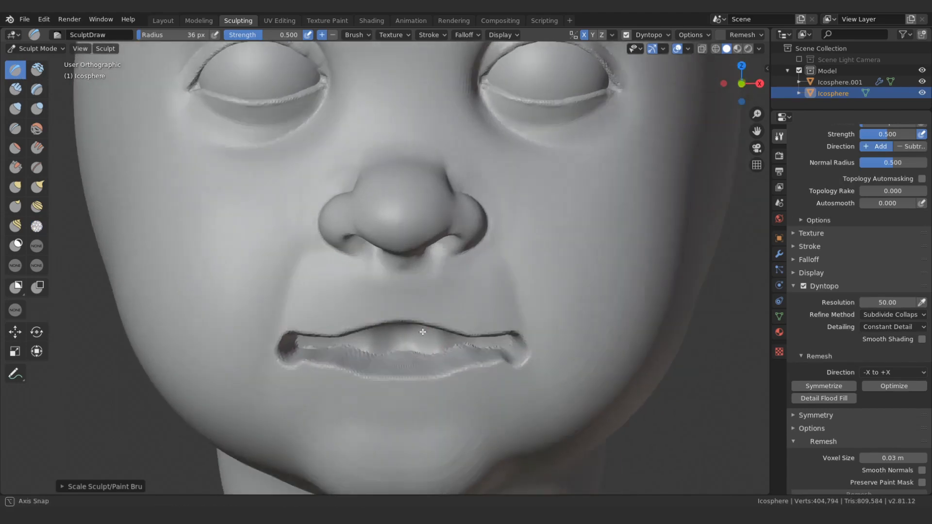
middle_click_drag(328, 346, 377, 315)
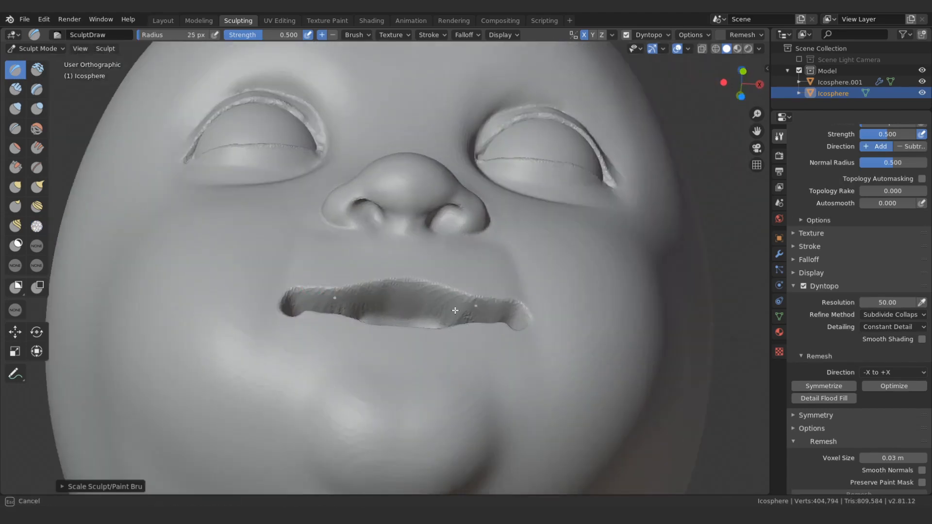
mouse_move(455, 311)
middle_mouse_down()
mouse_move(488, 319)
mouse_move(408, 314)
mouse_move(406, 298)
middle_mouse_up()
scroll(489, 318, "up", 2)
scroll(407, 297, "up", 1)
Inflate the upper lip edge from the middle toward the mouth corner with the Inflate/Deflate brush.
left_click(12, 106)
left_click_drag(398, 301, 476, 303)
middle_click_drag(476, 304, 480, 321)
left_click_drag(490, 311, 558, 308)
middle_click_drag(558, 308, 568, 308)
key("bracketleft")
mouse_move(541, 305)
left_mouse_down()
mouse_move(557, 311)
mouse_move(548, 311)
left_mouse_up()
mouse_move(548, 311)
middle_mouse_down()
mouse_move(547, 353)
mouse_move(539, 347)
middle_mouse_up()
Form a full lower lip from the mouth corner to the middle with the Inflate/Deflate brush, ending at a 68 px radius.
key("bracketleft")
key("bracketleft")
mouse_move(550, 331)
left_mouse_down()
mouse_move(520, 350)
mouse_move(421, 378)
left_mouse_up()
middle_click_drag(437, 391, 422, 378)
left_click_drag(423, 378, 408, 373)
middle_click_drag(403, 354, 379, 366)
key("bracketright")
key("bracketright")
left_click_drag(379, 366, 398, 364)
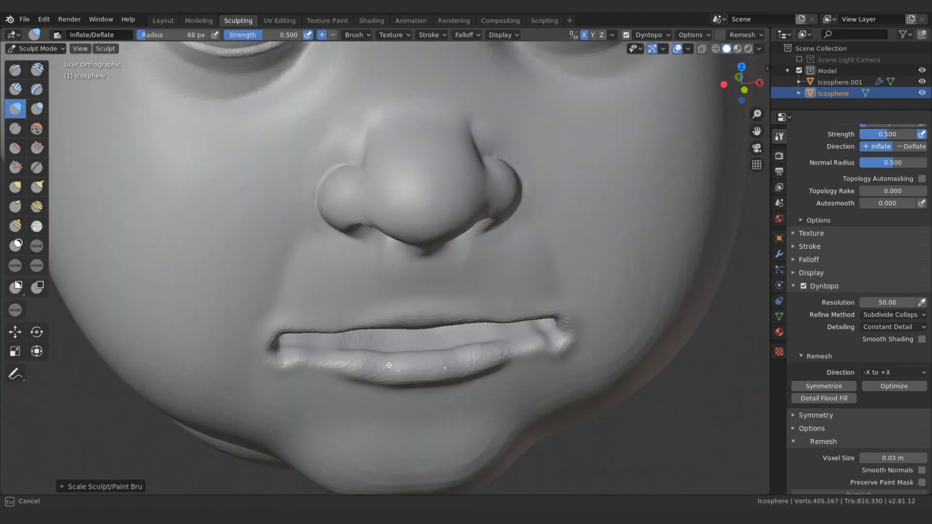
Deepen the mouth corners with the Crease brush, increasing its radius from 68 px.
middle_click_drag(522, 341, 543, 344)
key("p")
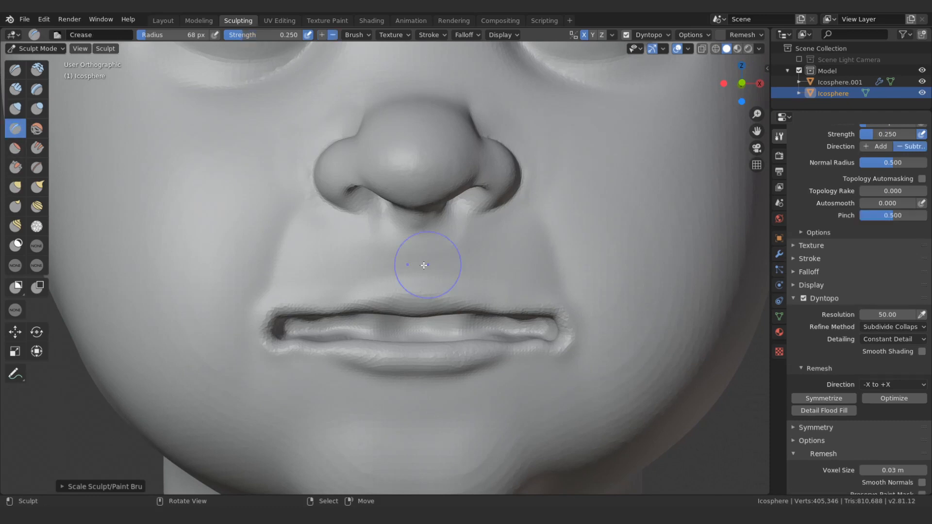
key("bracketright")
key("bracketright")
key("bracketright")
mouse_move(558, 333)
left_mouse_down()
mouse_move(550, 322)
mouse_move(563, 315)
left_mouse_up()
Pull the lower edge of the mouth corners upward with the Grab brush.
key("bracketleft")
key("bracketleft")
key("bracketleft")
key("bracketleft")
key("bracketleft")
key("bracketleft")
key("g")
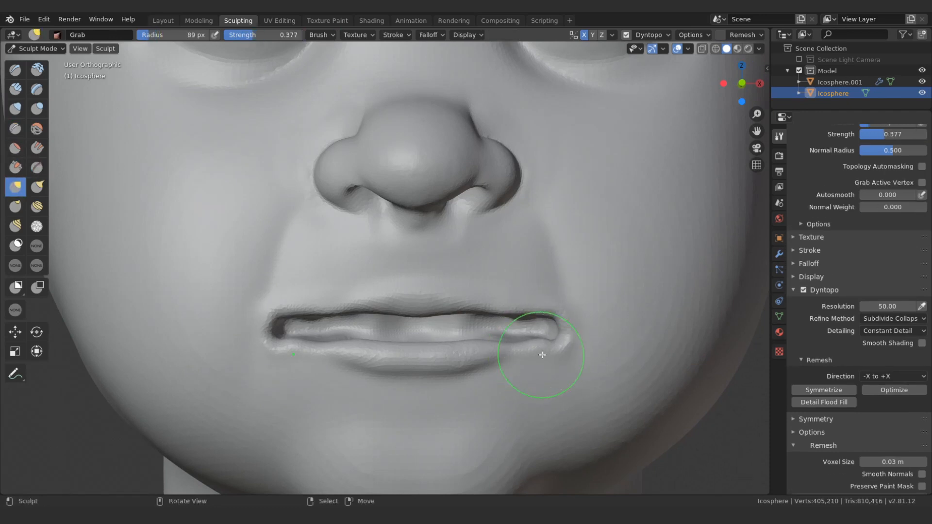
key("bracketright")
key("bracketright")
mouse_move(542, 351)
left_mouse_down()
mouse_move(560, 311)
mouse_move(548, 330)
left_mouse_up()
key("bracketleft")
key("bracketleft")
key("bracketleft")
key("bracketleft")
key("bracketleft")
Draw the mouth corners outward and taper them into thin points with a larger Grab brush, working at a 123 px radius.
middle_click_drag(511, 294, 510, 310)
key("bracketright")
key("bracketright")
key("bracketright")
key("bracketright")
key("bracketright")
key("bracketright")
key("bracketright")
key("bracketright")
left_click_drag(507, 316, 578, 326)
key("bracketright")
key("bracketright")
key("bracketright")
key("bracketright")
key("bracketright")
key("bracketright")
key("bracketright")
key("bracketleft")
key("bracketleft")
key("bracketleft")
mouse_move(579, 327)
middle_mouse_down()
mouse_move(580, 315)
mouse_move(545, 311)
middle_mouse_up()
key("bracketleft")
key("bracketleft")
key("bracketleft")
key("bracketleft")
key("bracketleft")
key("bracketleft")
key("bracketleft")
key("bracketleft")
key("bracketleft")
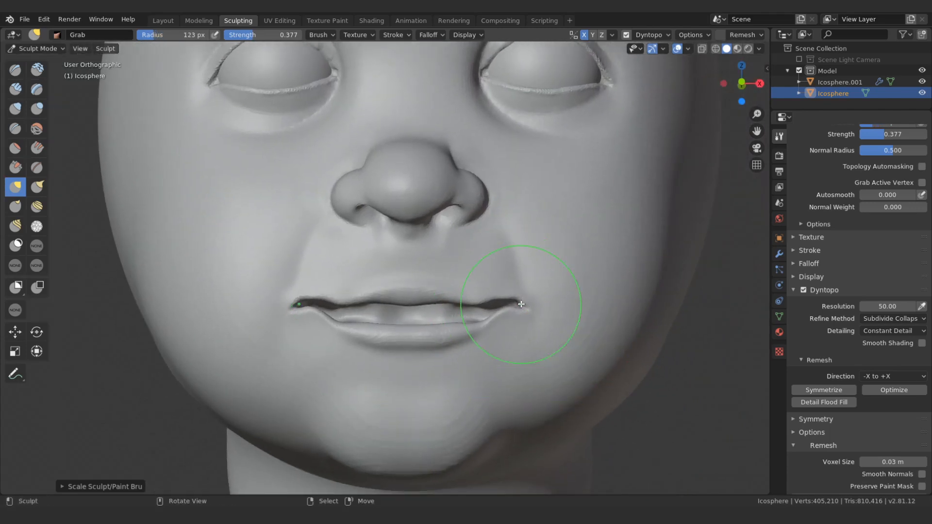
Thicken the lip edges from the mouth corners toward the middle with the Inflate/Deflate brush at an 80 px radius.
key("i")
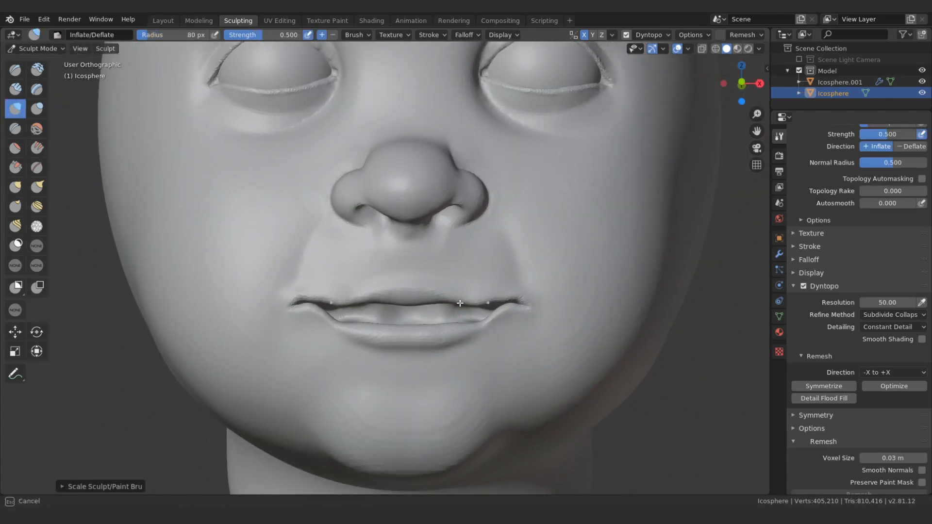
left_click_drag(531, 303, 516, 304)
middle_click_drag(456, 293, 456, 284, "ctrl")
mouse_move(504, 316)
left_mouse_down()
mouse_move(415, 310)
mouse_move(421, 299)
left_mouse_up()
Lower the middle and sides of the lower lip with the Grab brush, starting from a 196 px radius and reducing it.
key("g")
key("bracketright")
key("bracketright")
key("bracketright")
key("bracketright")
key("bracketright")
key("bracketright")
key("bracketright")
key("bracketright")
key("bracketright")
key("bracketright")
key("bracketleft")
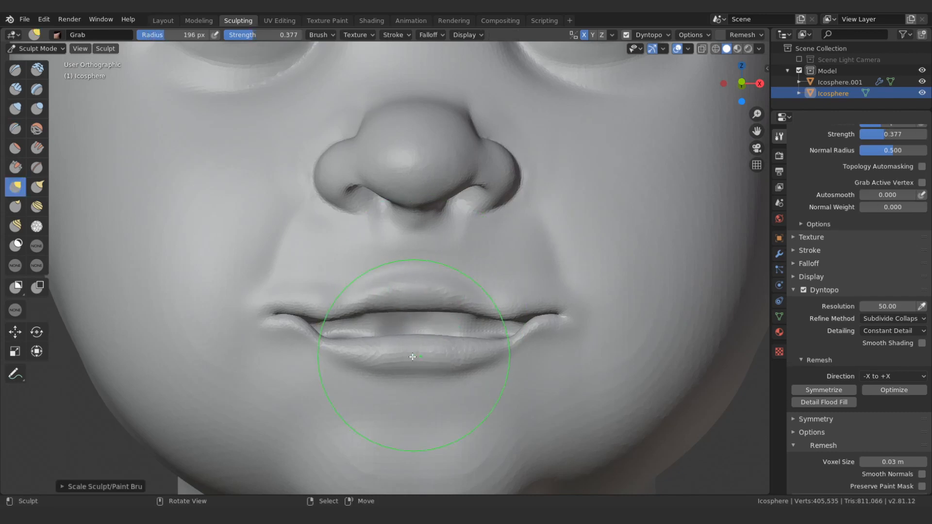
key("bracketleft")
left_click_drag(418, 352, 424, 363)
key("bracketleft")
mouse_move(475, 348)
left_mouse_down()
mouse_move(472, 369)
mouse_move(429, 377)
left_mouse_up()
key("bracketleft")
Enable Topology Automasking for the Grab brush and raise the upper lip from the middle toward the corners at a 126 px radius.
left_click(321, 34)
left_click(372, 165)
left_click_drag(424, 306, 425, 299)
key("bracketleft")
left_click_drag(467, 297, 469, 283)
left_click_drag(526, 309, 526, 304)
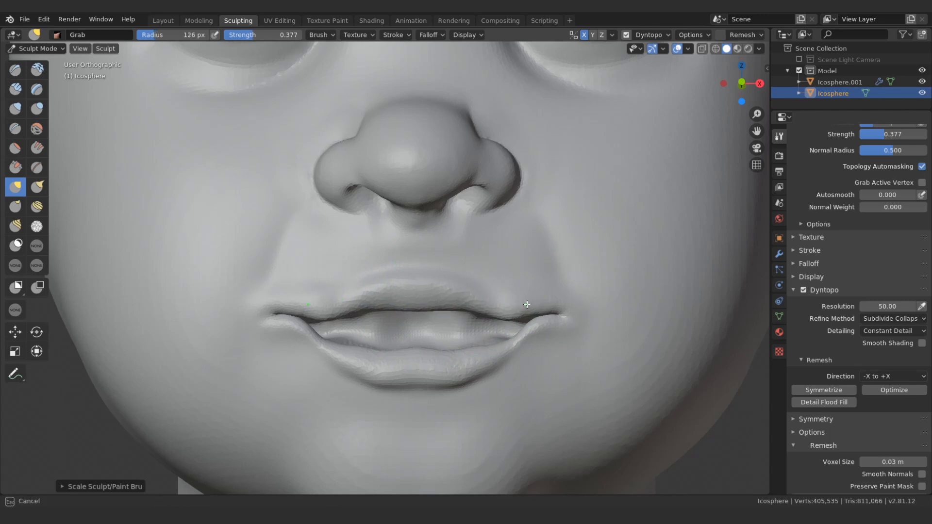
Reshape the upper lip and mouth corners in profile with the Grab brush, using radii of 205 and 227 px.
middle_click_drag(518, 331, 531, 356)
key("f")
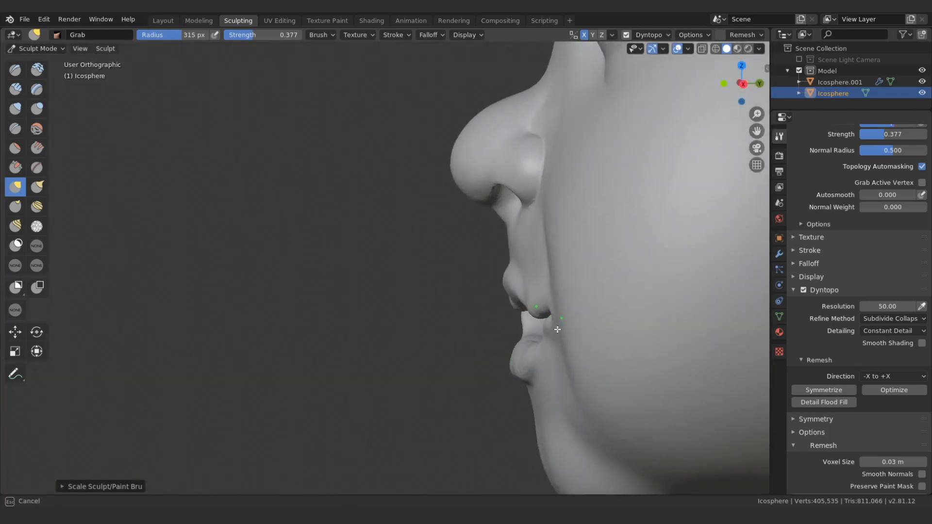
mouse_move(553, 318)
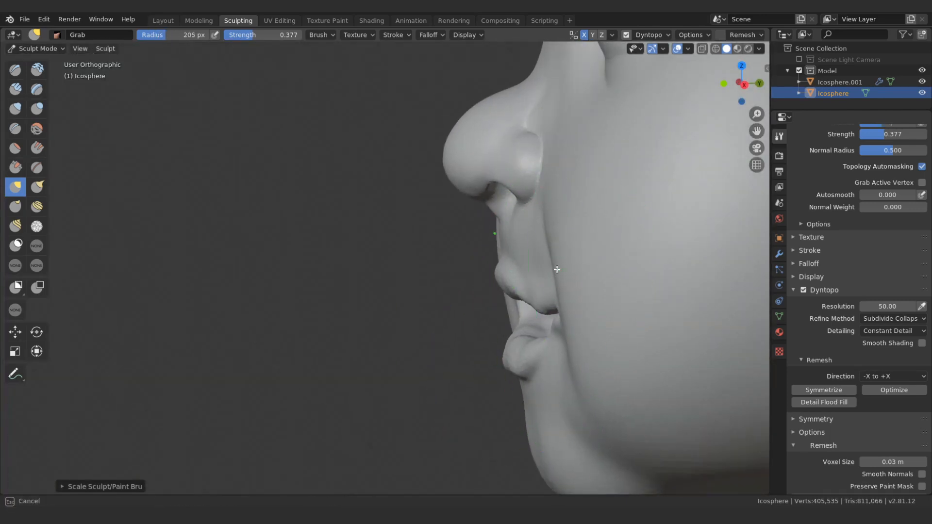
left_click_drag(557, 269, 559, 259)
key("bracketright")
left_click(430, 35)
left_click(411, 53)
left_click(412, 105)
left_click_drag(529, 309, 548, 308)
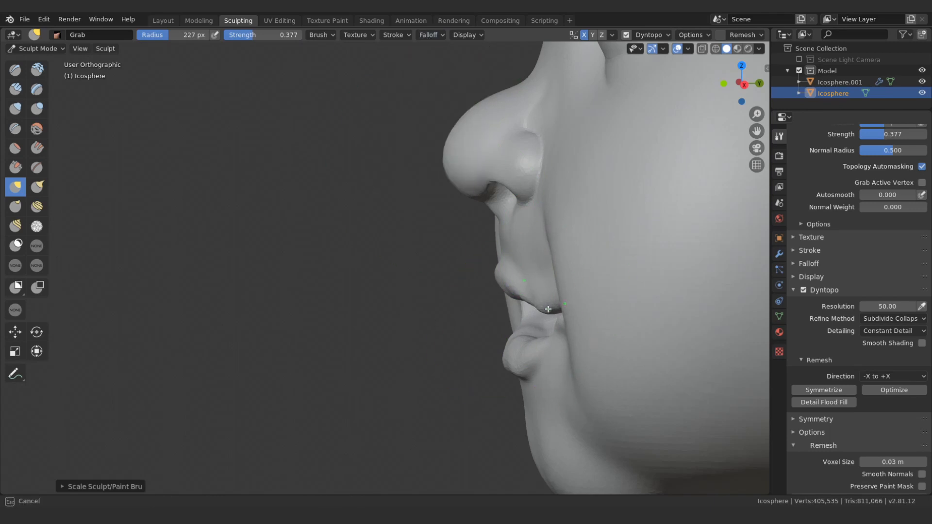
Adjust the curve of the lips as seen from below the chin with the Grab brush at a 227 px radius.
middle_click_drag(548, 309, 609, 204)
mouse_move(445, 354)
left_mouse_down()
mouse_move(455, 370)
mouse_move(448, 359)
left_mouse_up()
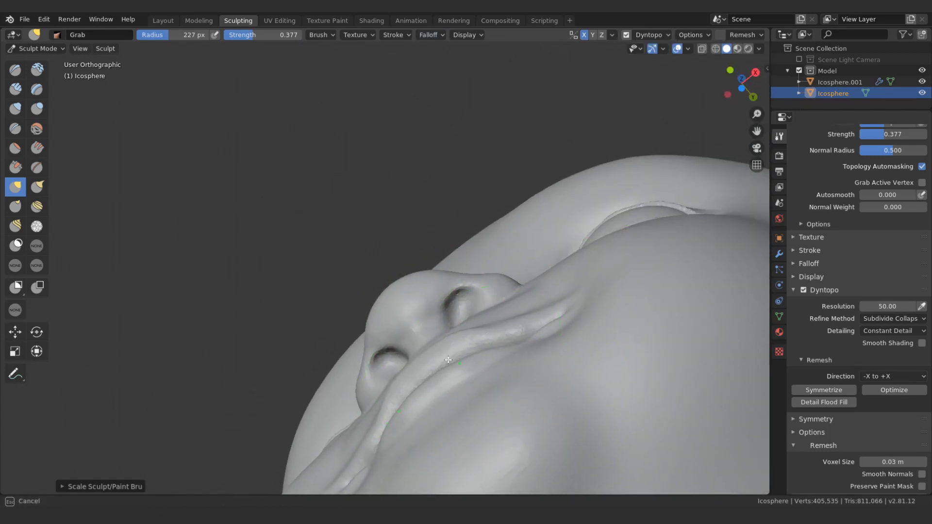
middle_click_drag(565, 324, 600, 292)
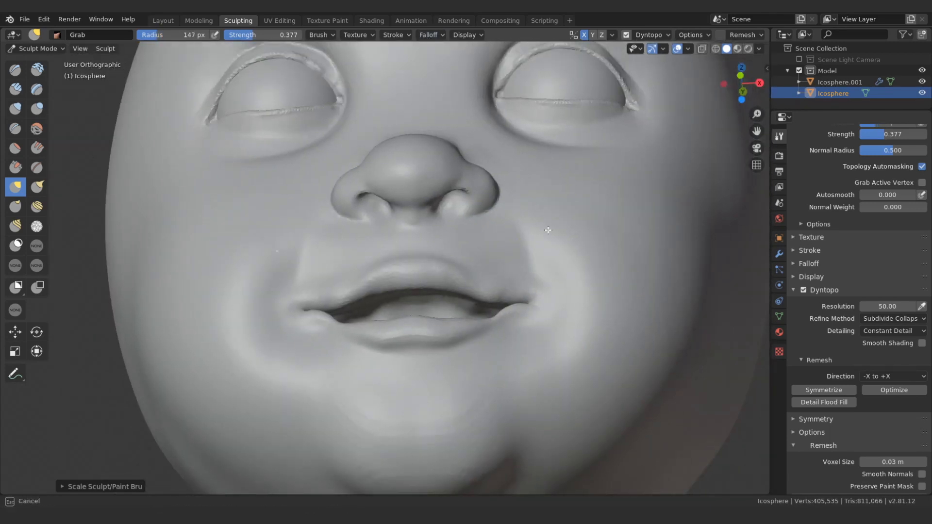
mouse_move(667, 351)
middle_mouse_down("ctrl")
mouse_move(549, 350)
mouse_move(535, 329)
mouse_move(549, 279)
middle_mouse_up("ctrl")
Refine the upper lip line between the middle and the corners with the Grab brush, reducing its radius through 95 px.
key("bracketleft")
key("bracketleft")
key("bracketleft")
key("bracketleft")
left_click_drag(346, 349, 354, 335, "alt")
key("bracketleft")
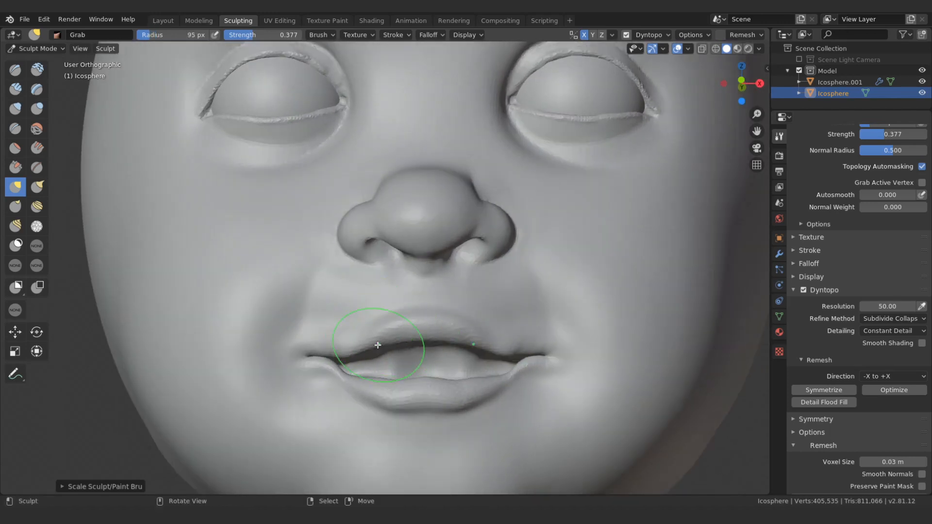
mouse_move(510, 391)
left_mouse_down("ctrl+alt")
mouse_move(542, 360)
mouse_move(495, 310)
left_mouse_up("ctrl+alt")
key("bracketleft")
key("bracketleft")
key("bracketleft")
key("bracketleft")
key("bracketleft")
key("bracketleft")
key("bracketleft")
mouse_move(495, 311)
left_mouse_down("alt")
mouse_move(509, 337)
mouse_move(552, 333)
left_mouse_up("alt")
Nudge the mouth corners into shape with the Grab brush, increasing its radius to 101 px.
left_click_drag(551, 333, 514, 335)
key("bracketright")
key("bracketright")
key("bracketright")
key("bracketright")
key("bracketright")
key("bracketright")
mouse_move(513, 335)
left_mouse_down()
mouse_move(496, 332)
mouse_move(504, 326)
left_mouse_up()
key("bracketright")
key("bracketright")
key("bracketright")
key("bracketright")
mouse_move(504, 326)
middle_mouse_down()
mouse_move(474, 354)
mouse_move(505, 335)
middle_mouse_up()
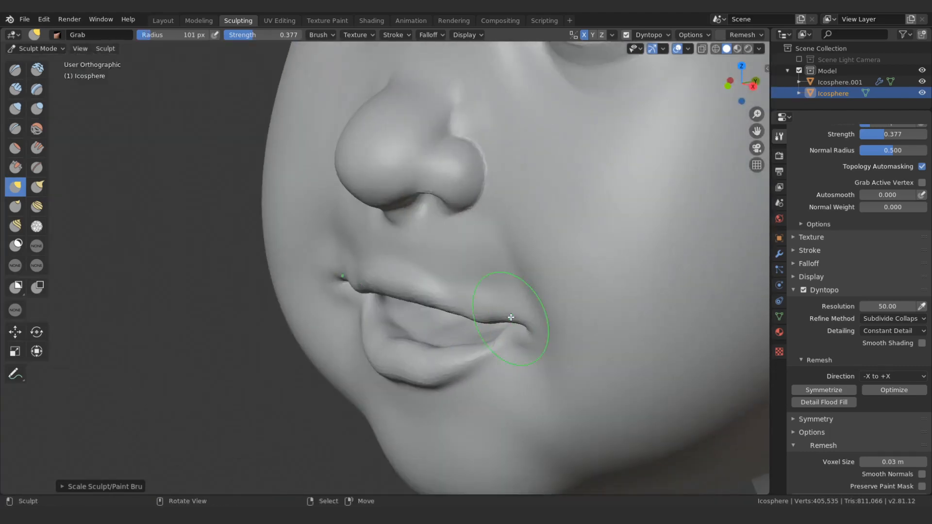
left_click_drag(510, 316, 507, 318)
key("bracketleft")
Build up the fold between nose and mouth corner with Clay Strips at a 75 px radius, and turn off Dyntopo.
left_click(15, 89)
middle_click_drag(446, 324, 489, 321)
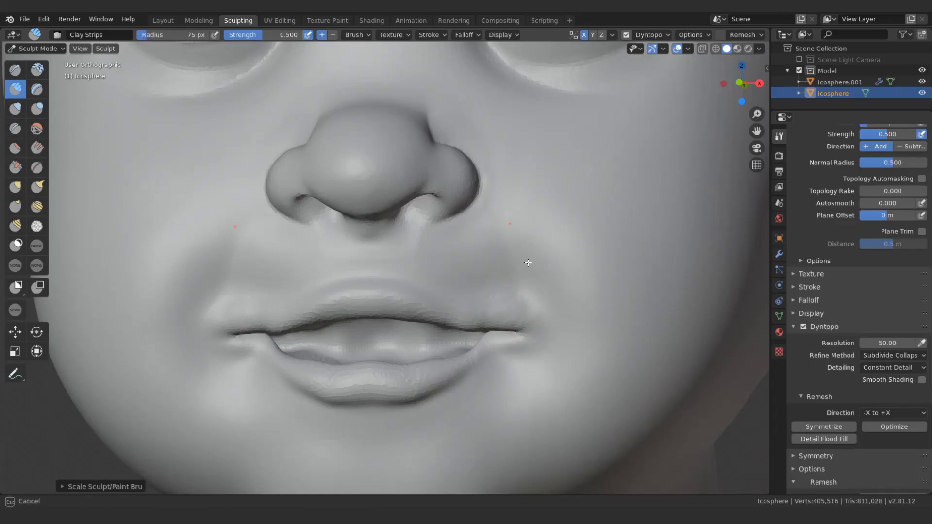
left_click_drag(528, 263, 551, 315)
key("ctrl+d")
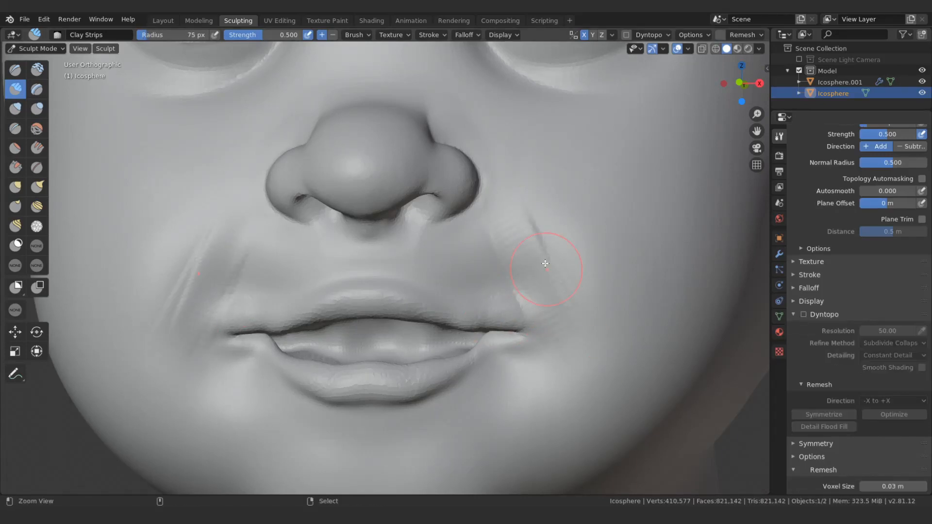
Add volume to the cheeks and the areas beside the mouth with Clay Strips, using radii of 92 and 65 px.
scroll(544, 265, "down", 2)
key("bracketright")
key("bracketright")
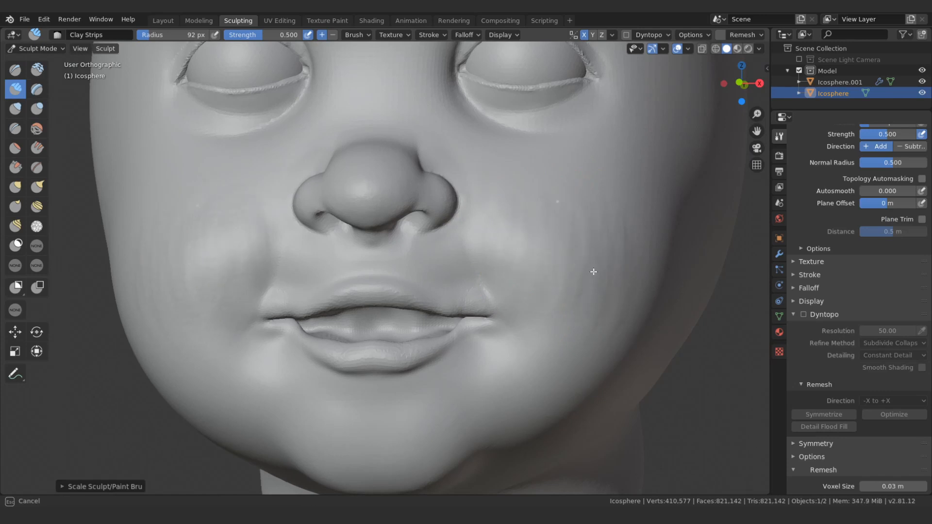
middle_click_drag(583, 246, 523, 252, "ctrl")
key("bracketleft")
key("bracketleft")
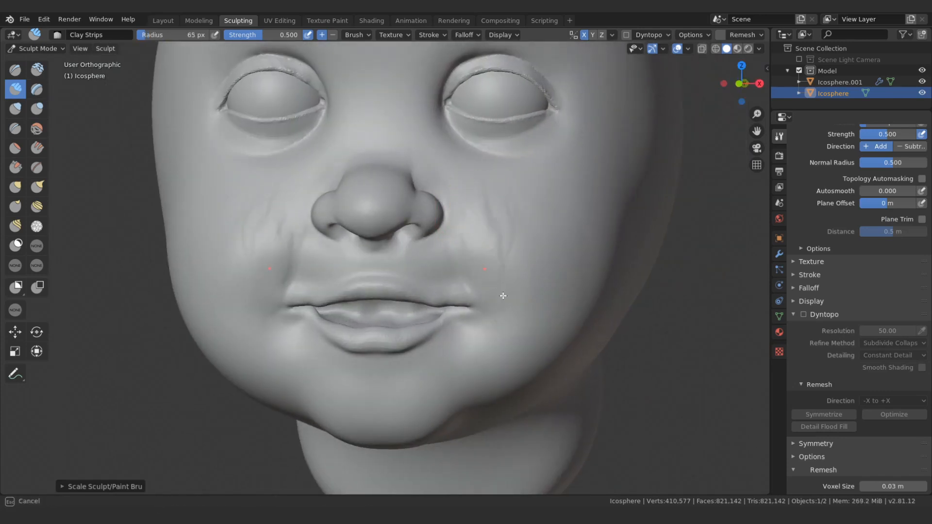
middle_click_drag(508, 238, 508, 305)
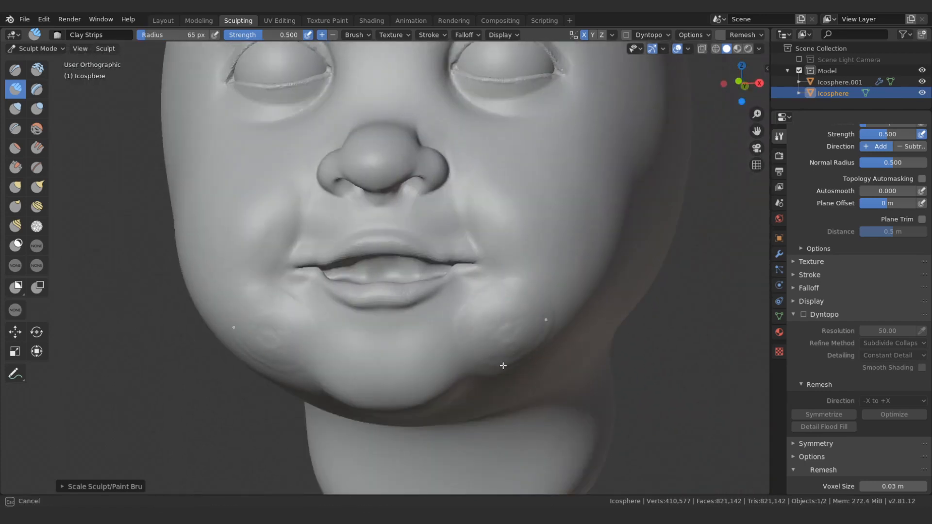
Fill out the jaw sides and cheeks with the Clay brush, increasing its radius from 58 to 86 px.
key("c")
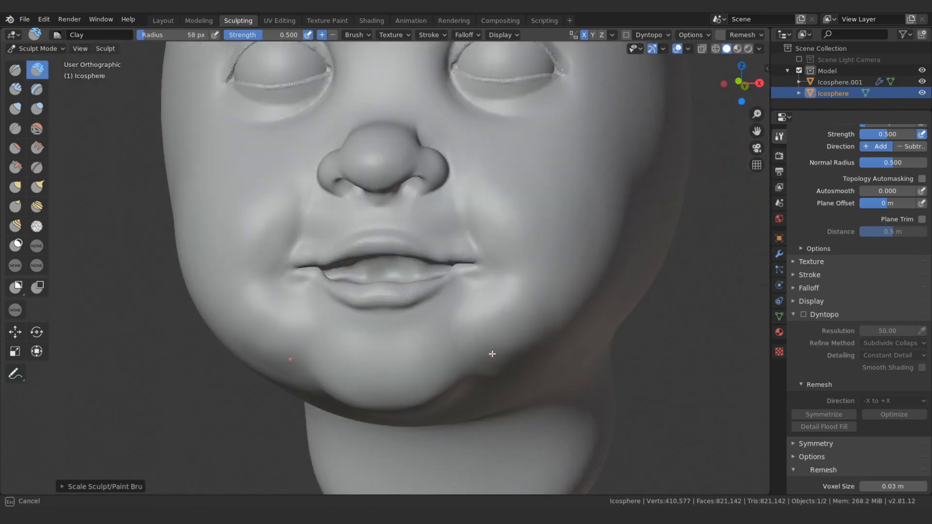
key("f")
left_click(495, 348)
mouse_move(516, 291)
middle_mouse_down()
mouse_move(506, 312)
mouse_move(498, 160)
mouse_move(474, 192)
middle_mouse_up()
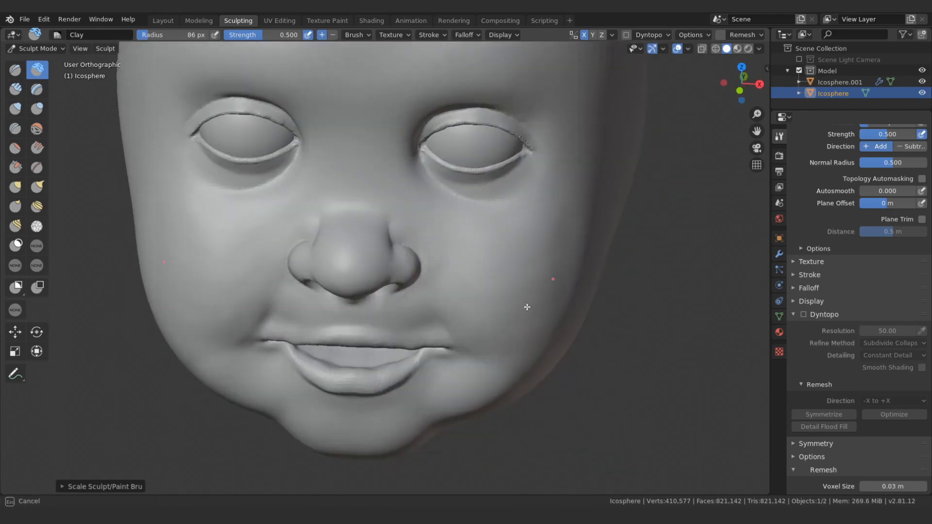
left_click_drag(527, 306, 499, 317)
left_click_drag(499, 317, 541, 250)
Shape the area between the inner eye corners and the nose bridge with the Clay brush at an 86 px radius.
mouse_move(439, 255)
left_mouse_down("alt")
mouse_move(443, 243)
mouse_move(413, 181)
left_mouse_up("alt")
left_click_drag(407, 134, 422, 191, "alt+shift")
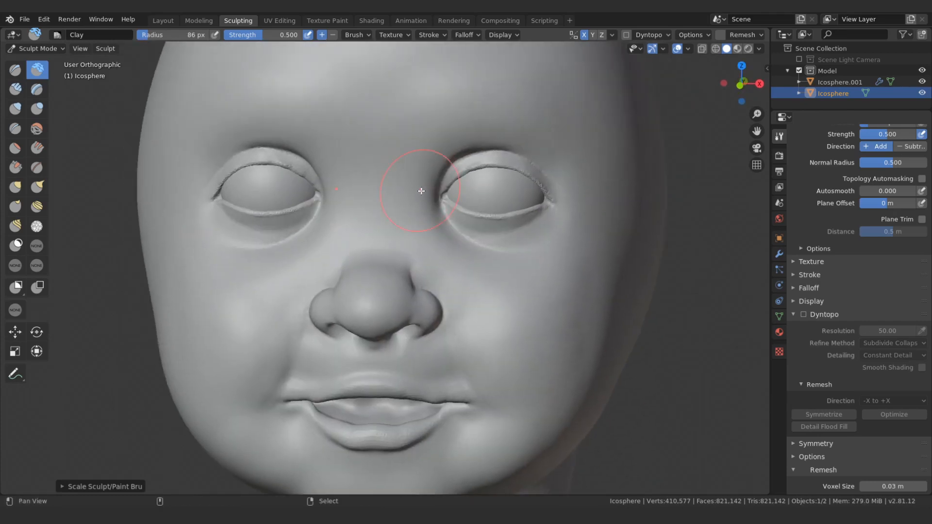
left_click(412, 193)
middle_click_drag(422, 208, 429, 239)
mouse_move(432, 241)
left_mouse_down("ctrl")
mouse_move(411, 229)
mouse_move(385, 191)
left_mouse_up("ctrl")
mouse_move(440, 137)
left_mouse_down("alt")
mouse_move(455, 152)
mouse_move(424, 293)
mouse_move(470, 322)
mouse_move(448, 320)
left_mouse_up("alt")
Round out the cheek beside the nose and mouth with the Clay brush enlarged to a 100 px radius.
key("bracketright")
key("bracketright")
key("bracketright")
key("bracketright")
key("bracketright")
key("bracketright")
key("bracketright")
mouse_move(447, 320)
left_mouse_down("alt+shift")
mouse_move(462, 259)
mouse_move(520, 307)
left_mouse_up("alt+shift")
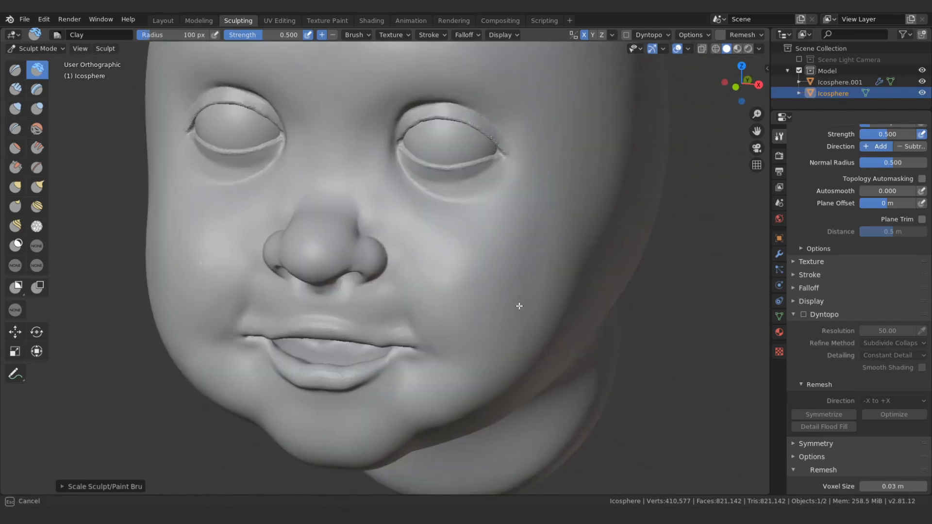
Shape the area between the nose and upper lip with the Clay brush at a 36 px radius.
left_click_drag(470, 286, 445, 399)
left_click_drag(429, 364, 440, 360, "alt")
left_click_drag(440, 360, 440, 283, "ctrl+alt")
key("bracketleft")
key("bracketleft")
key("bracketleft")
key("bracketleft")
key("bracketleft")
key("bracketleft")
key("bracketleft")
key("bracketleft")
key("bracketleft")
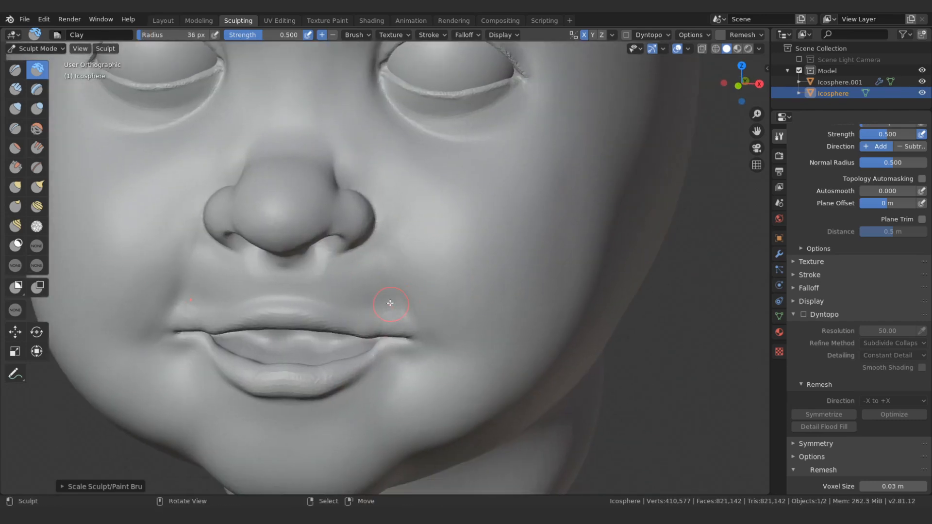
mouse_move(391, 304)
left_mouse_down()
mouse_move(381, 313)
mouse_move(347, 282)
left_mouse_up()
mouse_move(306, 271)
left_mouse_down("alt")
mouse_move(395, 282)
mouse_move(380, 283)
mouse_move(404, 266)
mouse_move(364, 268)
left_mouse_up("alt")
middle_click_drag(411, 276, 399, 274)
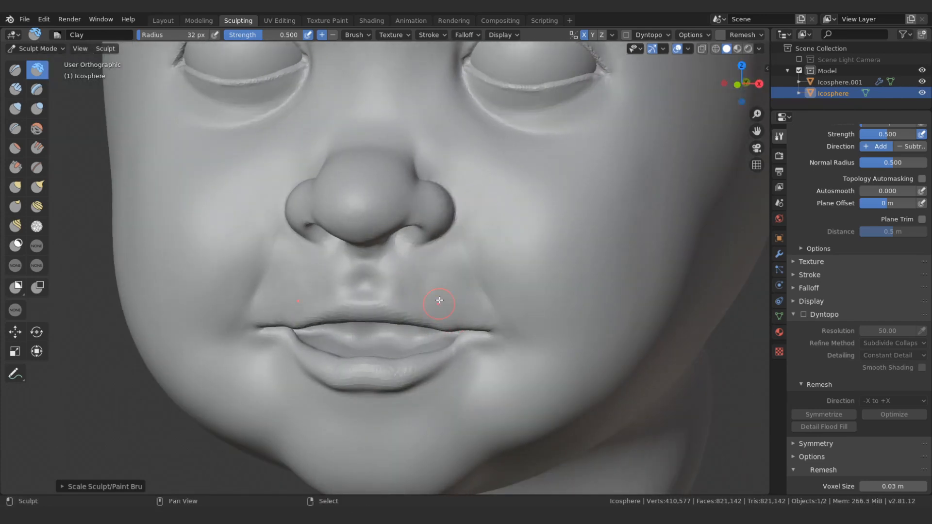
Shape the fold beside the nostril wing with the Clay brush at a 42 px radius.
key("bracketright")
key("bracketright")
key("bracketright")
mouse_move(475, 228)
middle_mouse_down()
mouse_move(476, 248)
mouse_move(467, 244)
middle_mouse_up()
mouse_move(478, 243)
left_mouse_down()
mouse_move(454, 208)
mouse_move(496, 264)
left_mouse_up()
Switch the viewport's studio lighting to a cool, bluish preset.
left_click(759, 50)
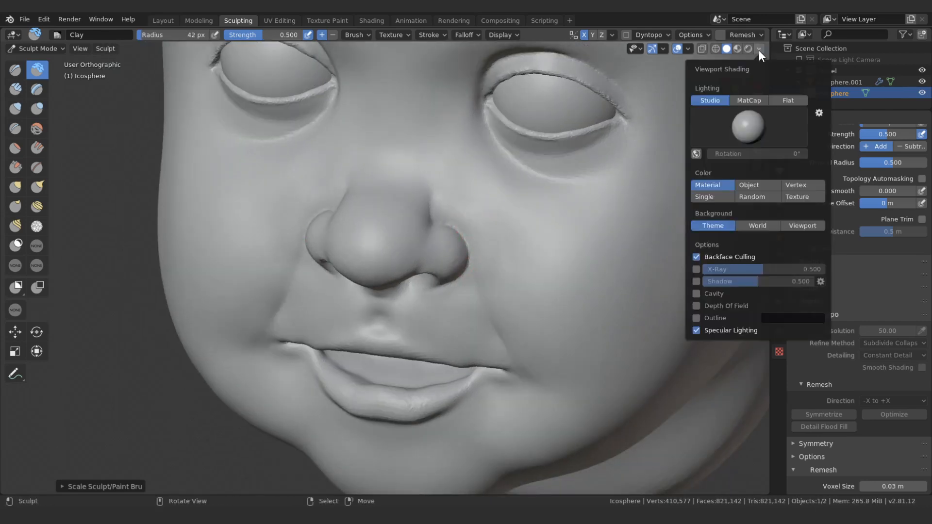
left_click(746, 126)
left_click(722, 165)
Round out the cheek beside the nose and mouth and the chin's underside with the Clay brush at an 83 px radius.
middle_click_drag(488, 221, 504, 217)
key("bracketright")
key("bracketright")
key("bracketright")
key("bracketright")
key("bracketright")
key("bracketright")
key("bracketright")
left_click_drag(532, 257, 499, 228)
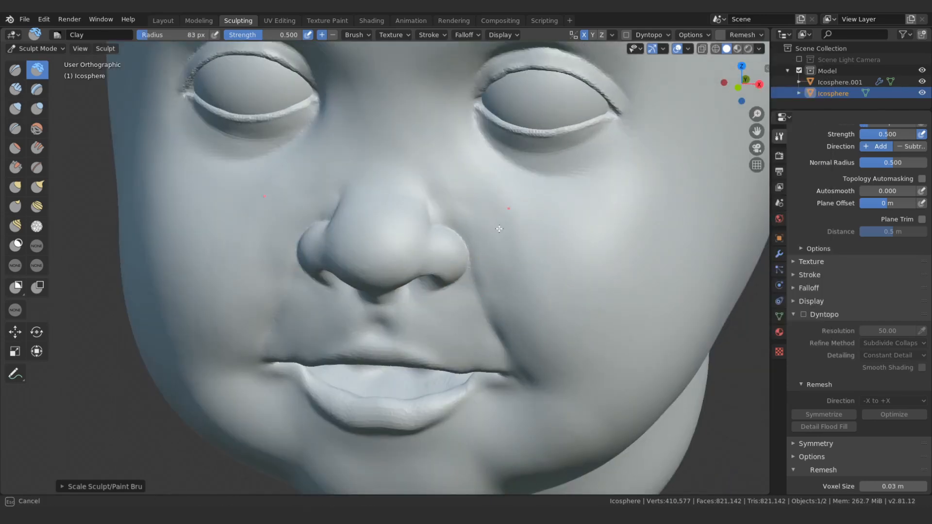
left_click_drag(523, 317, 516, 306)
scroll(532, 330, "down", 2)
middle_click_drag(526, 351, 539, 334)
left_click_drag(497, 316, 494, 298)
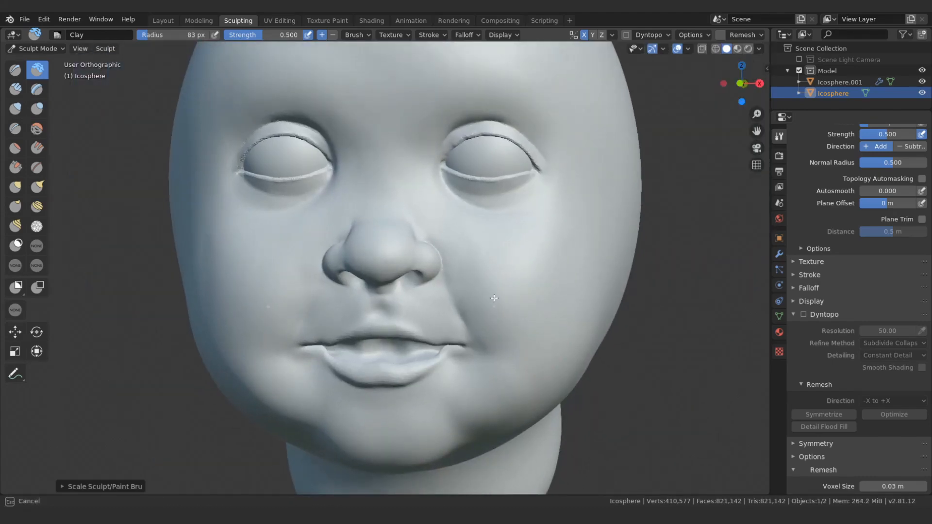
left_click_drag(467, 427, 385, 431)
Pull the chin's side and lower edge upward with the Grab brush, enlarging its radius to 228 px.
scroll(417, 359, "up", 4)
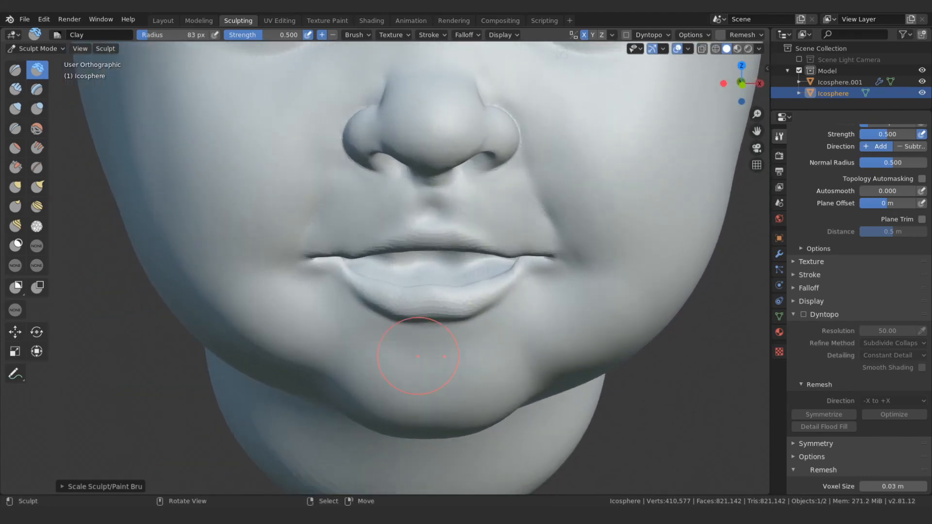
key("g")
left_click_drag(478, 413, 515, 385)
key("bracketright")
key("bracketright")
key("bracketright")
mouse_move(482, 433)
left_mouse_down()
mouse_move(479, 416)
mouse_move(498, 375)
left_mouse_up()
Carve a vertical cleft down the middle of the chin with the Crease brush at a 55 px radius.
key("bracketleft")
key("bracketleft")
key("bracketleft")
key("bracketleft")
key("bracketleft")
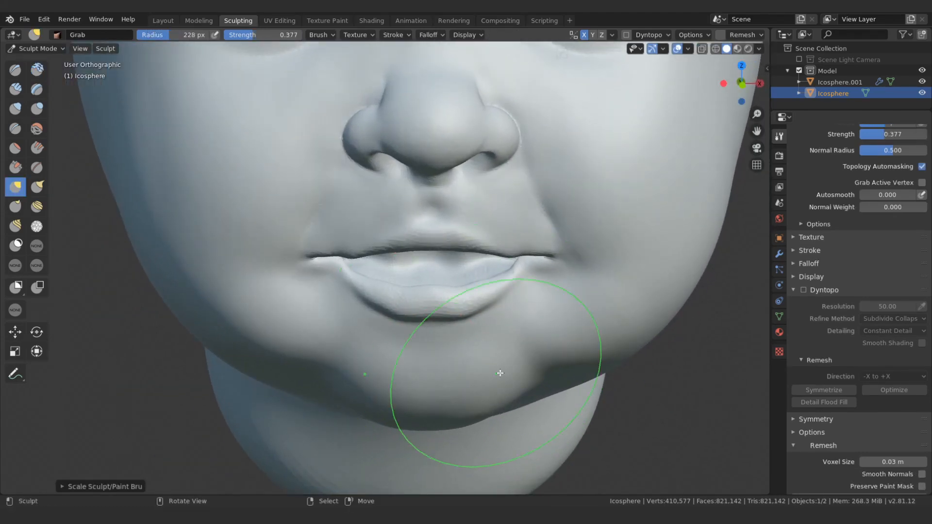
middle_click_drag(479, 399, 469, 389)
key("shift+c")
key("bracketleft")
key("bracketleft")
key("bracketleft")
key("bracketleft")
key("bracketleft")
key("bracketleft")
key("bracketleft")
key("bracketleft")
key("bracketleft")
key("bracketleft")
key("bracketleft")
left_click_drag(432, 356, 431, 383)
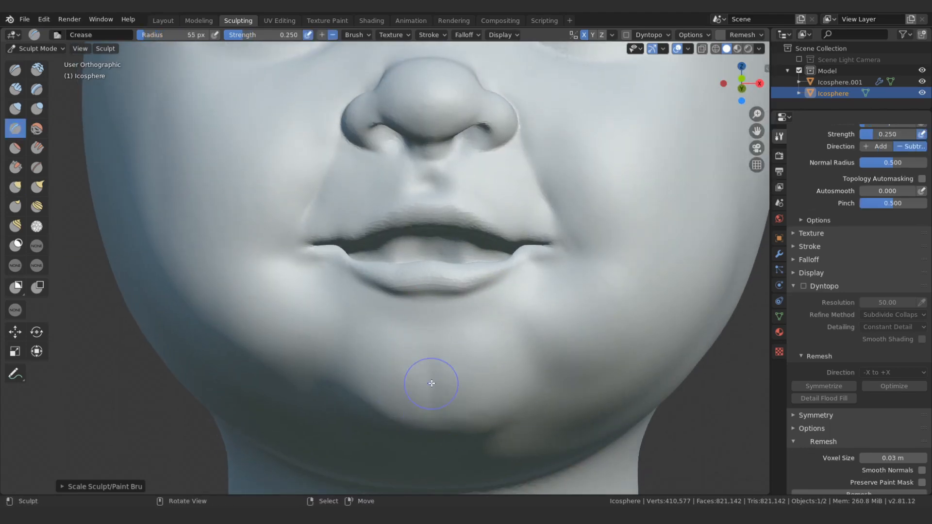
middle_click_drag(431, 383, 430, 372)
left_click_drag(431, 372, 427, 395)
Crease the outline around the side and underside of the chin with the brush radius raised to 67 px.
mouse_move(407, 373)
middle_mouse_down()
mouse_move(403, 380)
mouse_move(306, 315)
middle_mouse_up()
key("bracketright")
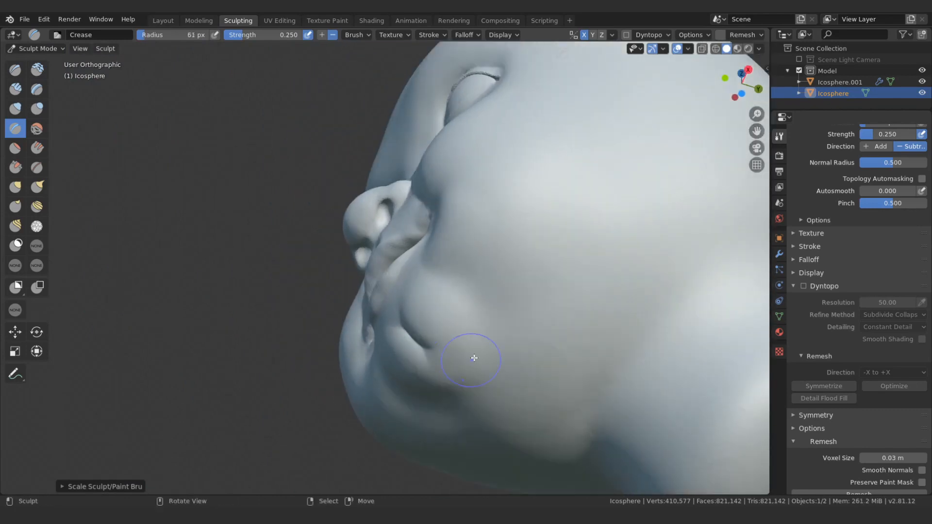
key("bracketright")
left_click_drag(474, 358, 449, 391)
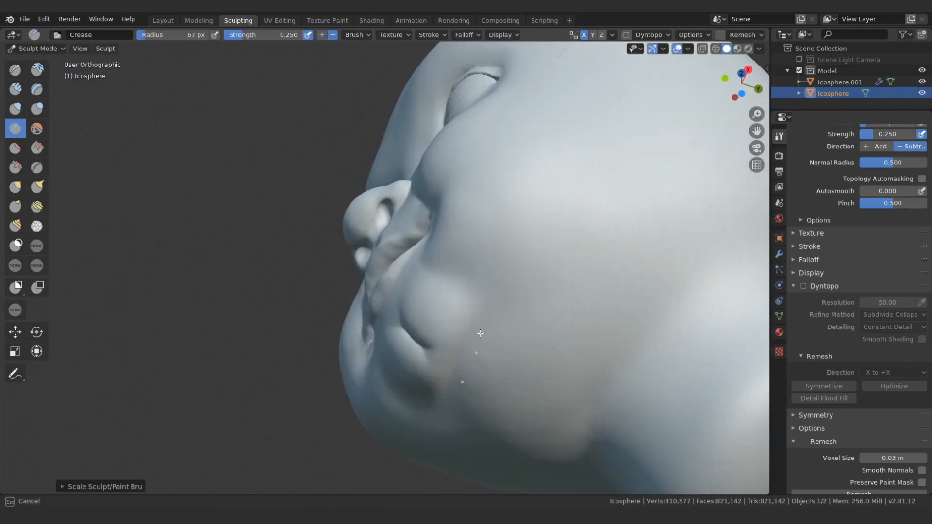
middle_click_drag(480, 334, 479, 327)
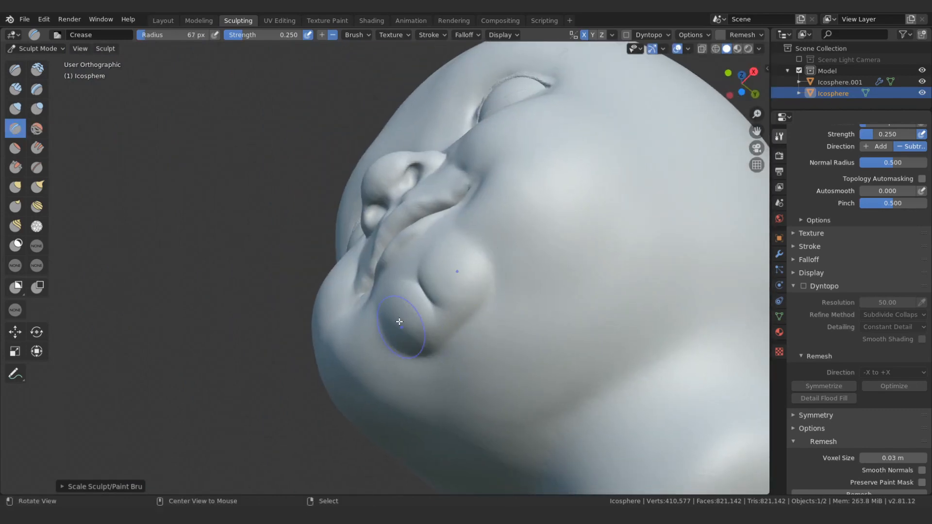
Puff up the chin lobes and the cleft's upper end with the Inflate/Deflate brush, using radii of 72 and 45 px.
left_click(37, 109)
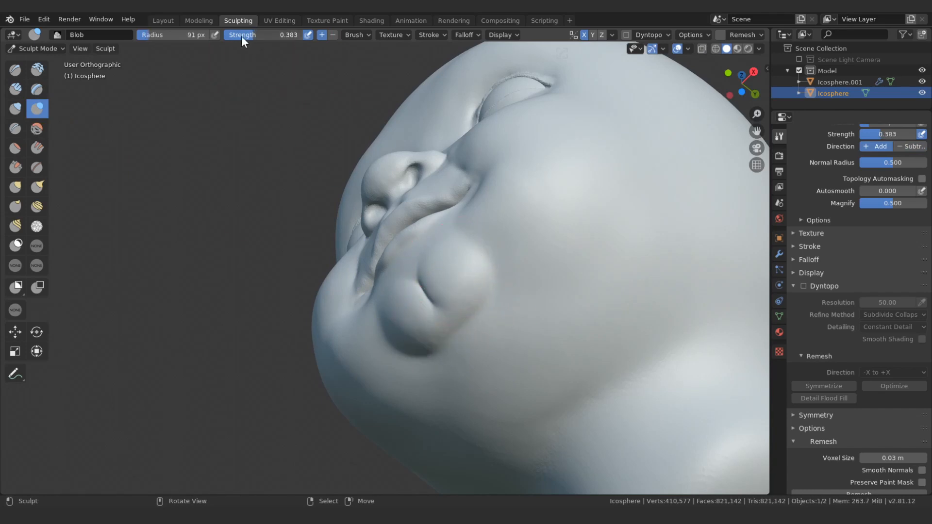
key("i")
key("bracketleft")
middle_click_drag(437, 312, 451, 243)
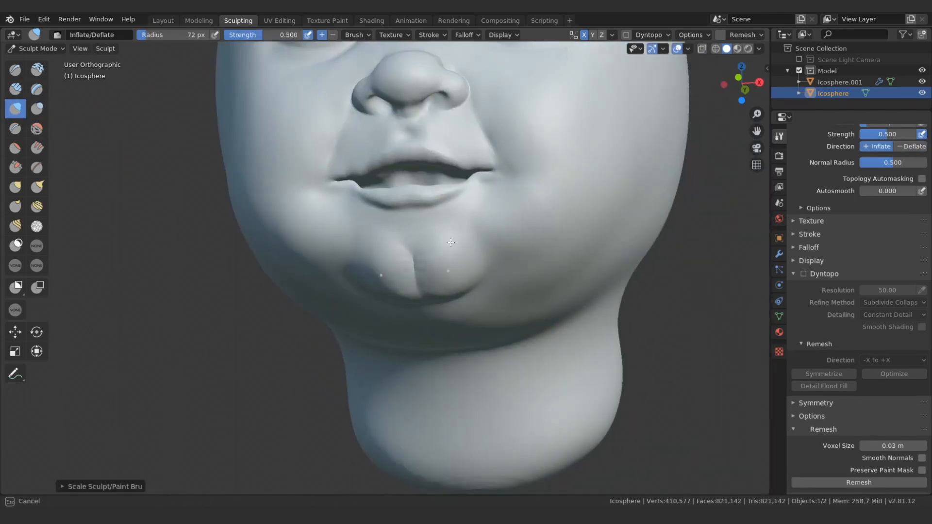
mouse_move(451, 243)
left_mouse_down()
mouse_move(412, 236)
mouse_move(438, 235)
left_mouse_up()
key("bracketleft")
key("bracketleft")
key("bracketleft")
key("bracketleft")
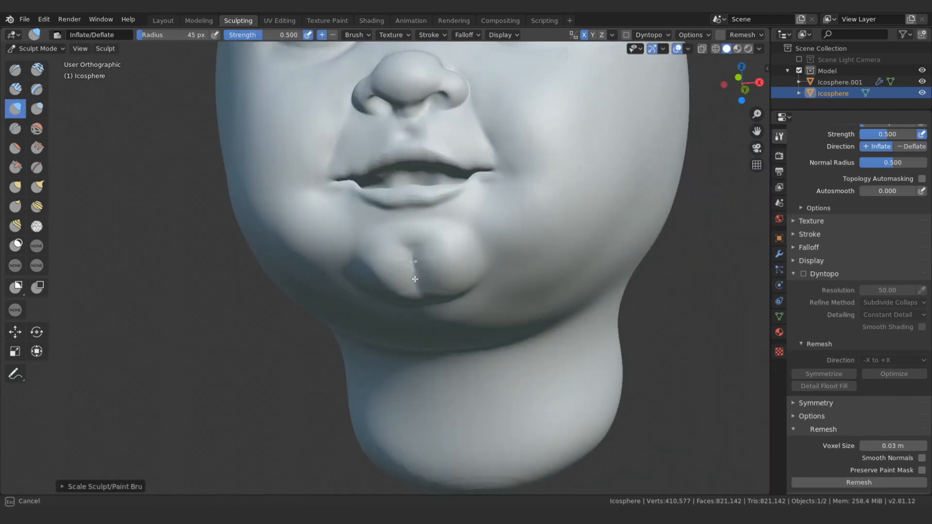
Build up the underside of the chin with Clay Strips at a 40 px radius.
middle_click_drag(415, 279, 422, 330)
key("c")
left_click_drag(389, 327, 459, 318)
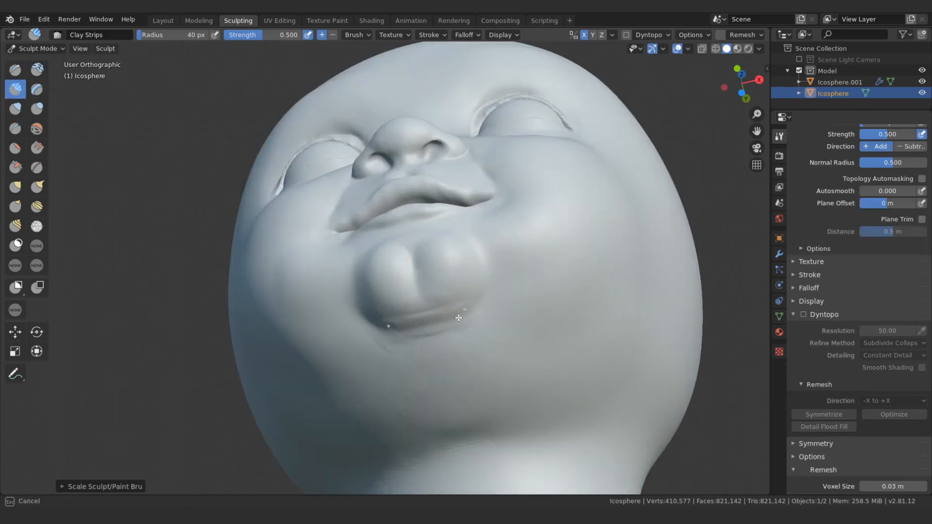
left_click_drag(380, 330, 390, 323)
middle_click_drag(391, 324, 447, 358)
Fill the top of the chin above the cleft with Clay Strips at a 36 px radius.
key("bracketleft")
scroll(440, 268, "up", 2)
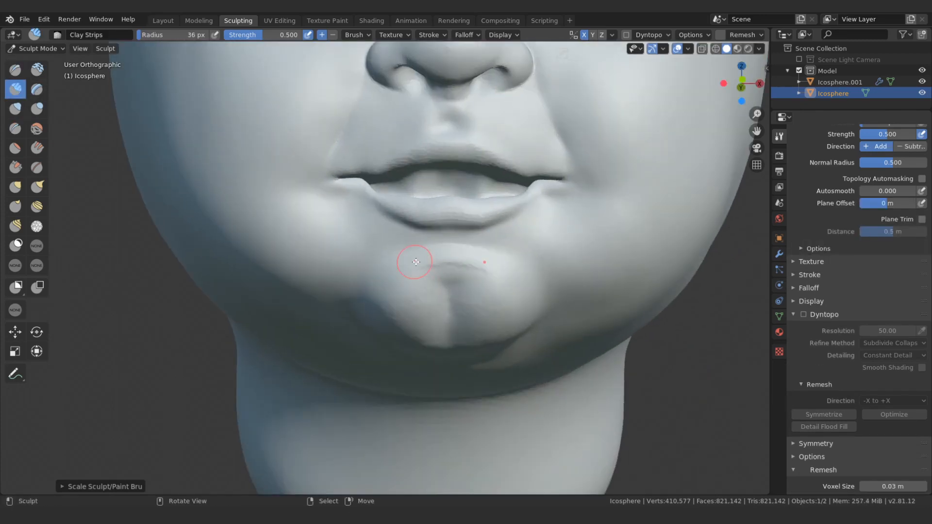
left_click_drag(416, 260, 476, 261)
left_click_drag(458, 291, 480, 285)
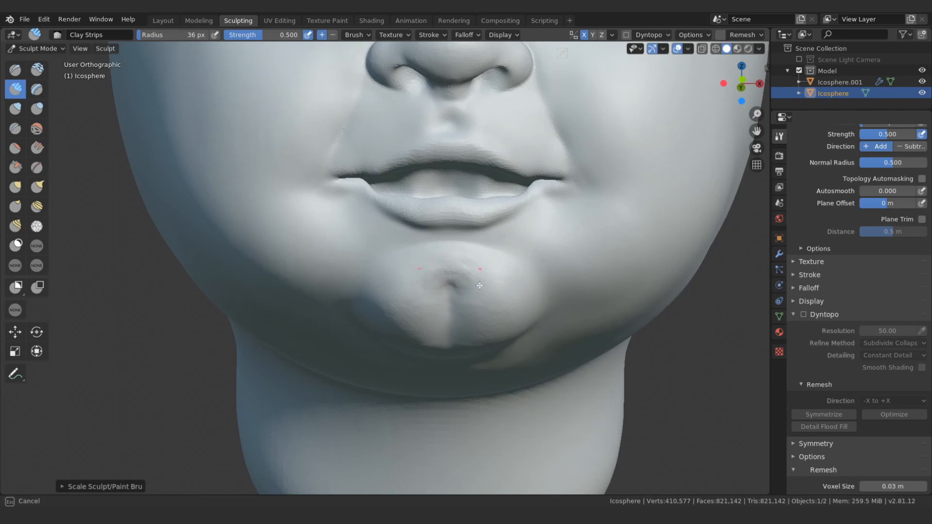
mouse_move(416, 271)
left_mouse_down()
mouse_move(425, 335)
mouse_move(431, 270)
mouse_move(401, 288)
mouse_move(431, 328)
mouse_move(425, 263)
left_mouse_up()
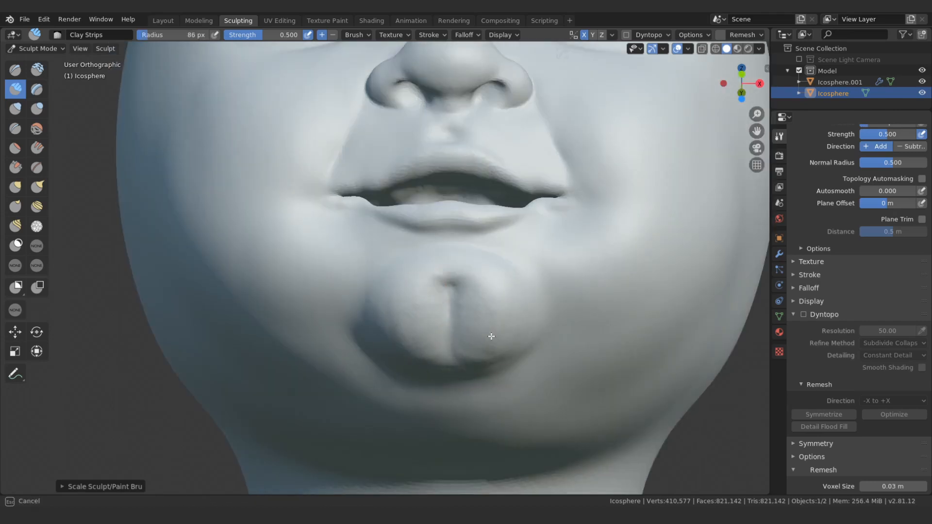
Add volume to the lower cheek and jaw side with Clay Strips at an 86 px radius.
scroll(393, 306, "down", 8)
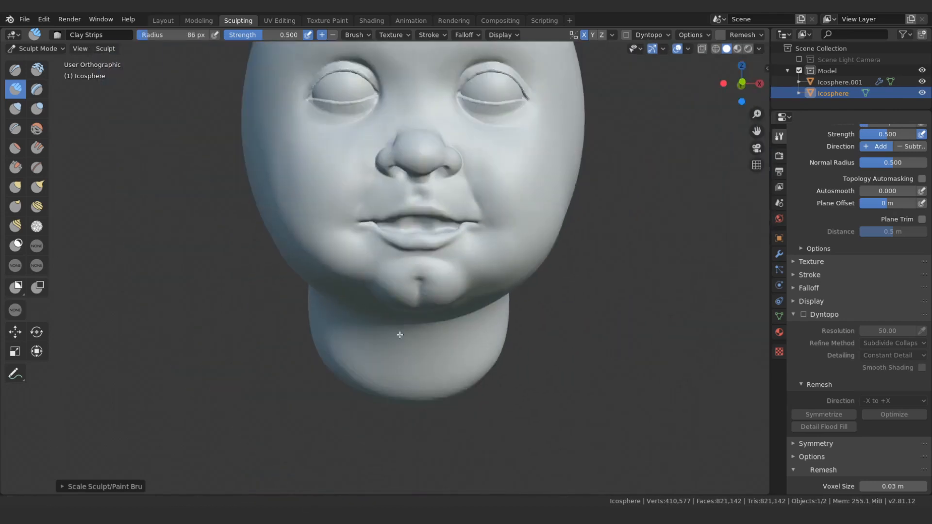
mouse_move(401, 327)
middle_mouse_down()
mouse_move(385, 343)
mouse_move(474, 314)
middle_mouse_up()
mouse_move(474, 315)
left_mouse_down()
mouse_move(504, 335)
mouse_move(531, 267)
mouse_move(548, 336)
mouse_move(509, 359)
left_mouse_up()
Reduce the Clay Strips radius to 66 px and switch the viewport's studio lighting to a warm, pinkish preset.
key("bracketleft")
key("bracketleft")
left_click(758, 49)
left_click(758, 124)
left_click(689, 167)
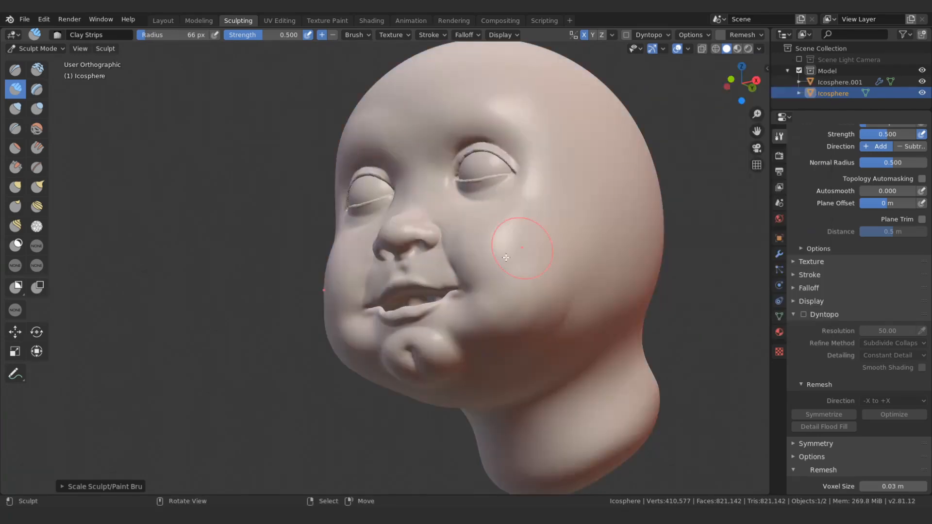
Build up the cheek and jawline from several angles with Clay Strips, starting at a 66 px radius.
middle_click_drag(513, 245, 505, 214)
left_click_drag(518, 330, 550, 289)
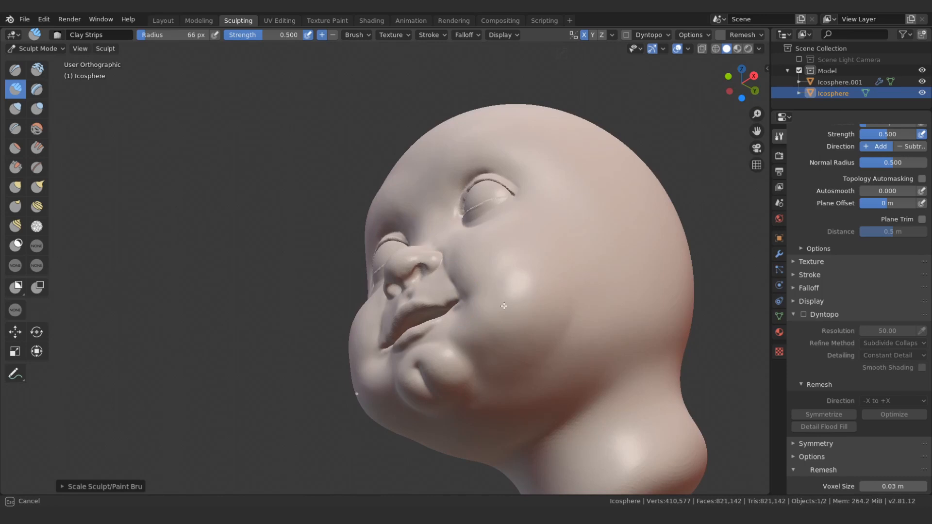
middle_click_drag(523, 299, 487, 332)
left_click_drag(538, 317, 538, 330)
mouse_move(539, 331)
middle_mouse_down()
mouse_move(512, 308)
mouse_move(524, 294)
mouse_move(515, 265)
middle_mouse_up()
scroll(524, 293, "up", 1)
key("bracketright")
mouse_move(537, 237)
left_mouse_down()
mouse_move(516, 321)
mouse_move(488, 233)
left_mouse_up()
Thicken the lower lip with Clay Strips, reducing the radius to 51 px.
key("bracketleft")
scroll(457, 327, "up", 5)
left_click_drag(457, 327, 466, 335)
middle_click_drag(408, 330, 425, 339)
key("bracketleft")
key("bracketleft")
left_click_drag(423, 336, 391, 342)
middle_click_drag(391, 341, 403, 347)
left_click_drag(440, 342, 396, 331)
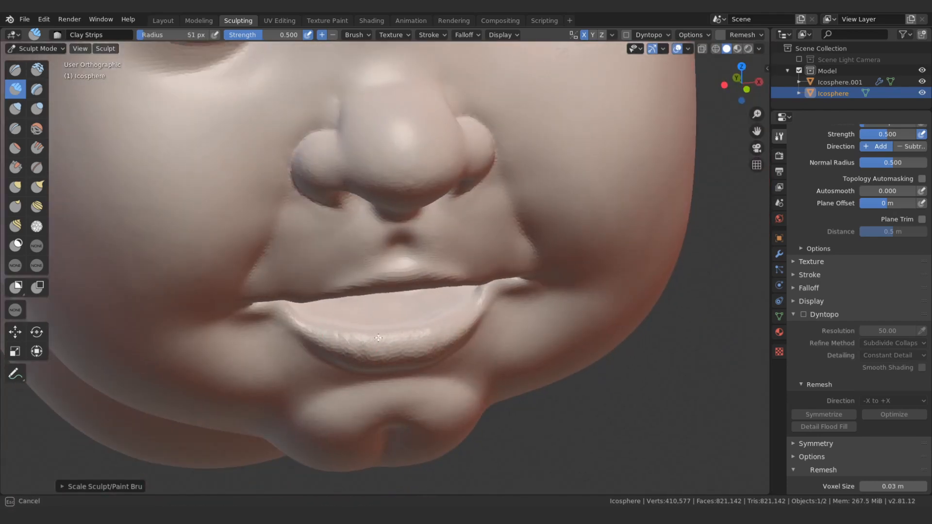
Plump the lower lip along its length with the Inflate/Deflate brush, using radii of 51 and 45 px.
key("i")
mouse_move(395, 331)
middle_mouse_down()
mouse_move(424, 319)
mouse_move(384, 312)
middle_mouse_up()
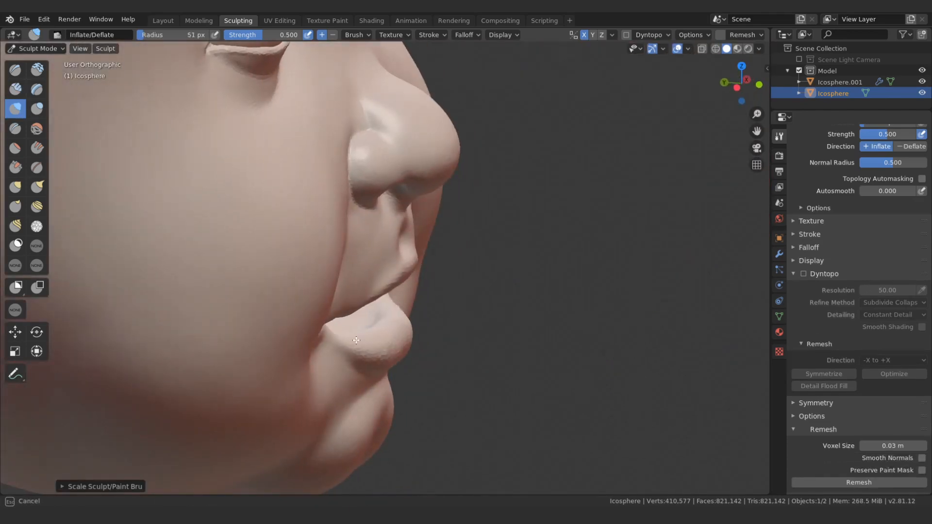
middle_click_drag(357, 340, 369, 340)
left_click_drag(369, 340, 308, 354)
mouse_move(307, 354)
middle_mouse_down()
mouse_move(286, 379)
mouse_move(379, 363)
mouse_move(374, 329)
middle_mouse_up()
left_click_drag(374, 329, 383, 335)
middle_click_drag(383, 335, 385, 326)
key("bracketleft")
left_click_drag(385, 327, 466, 306)
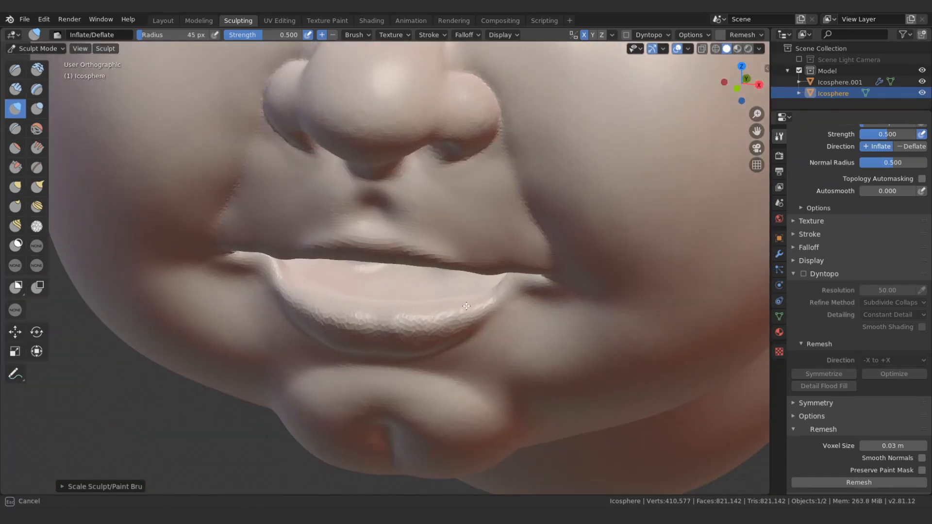
Reshape the middle of the lower lip's edge from below with the Grab brush at a 71 px radius.
middle_click_drag(466, 306, 344, 341)
key("g")
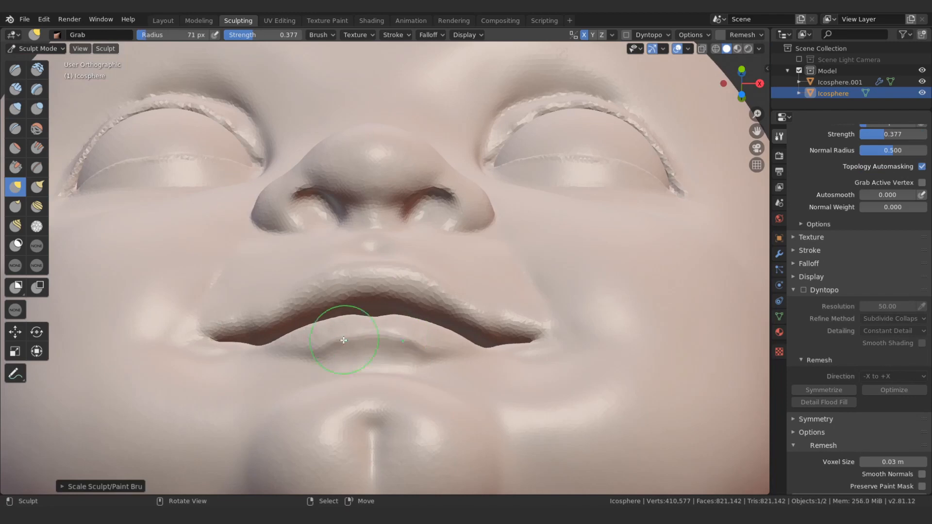
left_click_drag(344, 340, 440, 349)
key("bracketleft")
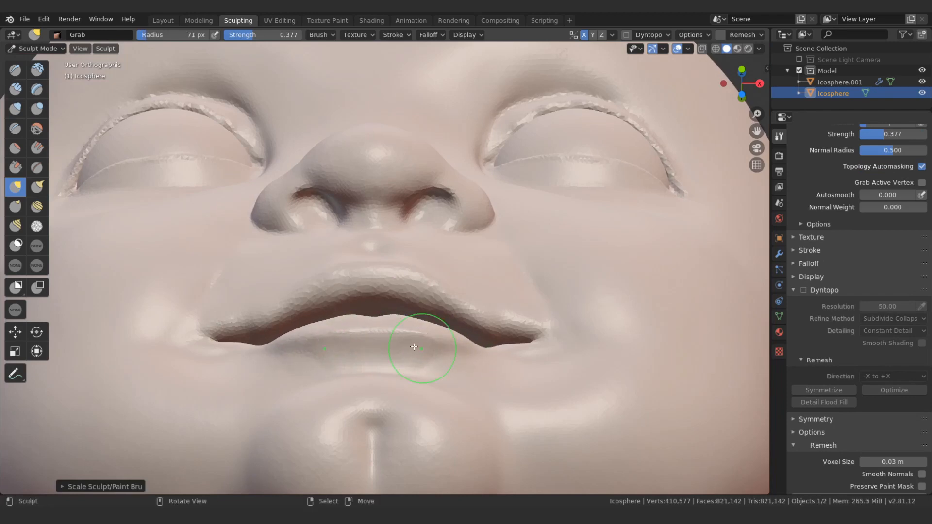
Even out the lower lip's inner surface using Clay Strips with a reduced radius.
mouse_move(417, 343)
middle_mouse_down()
mouse_move(369, 369)
mouse_move(334, 348)
middle_mouse_up()
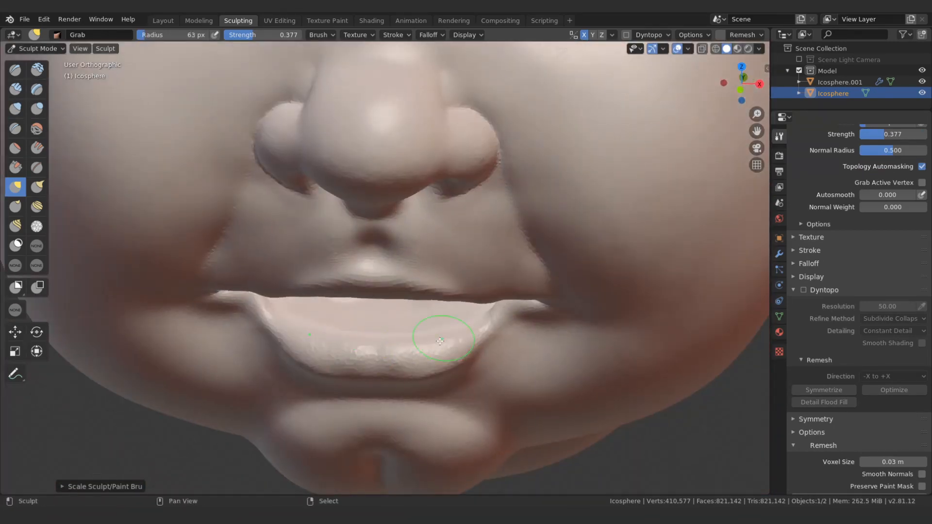
key("c")
key("bracketleft")
key("bracketleft")
key("bracketleft")
key("bracketleft")
key("bracketleft")
mouse_move(326, 356)
left_mouse_down()
mouse_move(320, 350)
mouse_move(408, 368)
mouse_move(383, 370)
mouse_move(412, 360)
mouse_move(358, 352)
left_mouse_up()
mouse_move(357, 352)
middle_mouse_down()
mouse_move(365, 301)
mouse_move(365, 335)
middle_mouse_up()
Build up the skin around the outer mouth corner with Clay Strips at a 32 px radius.
scroll(364, 326, "down", 2)
mouse_move(499, 339)
middle_mouse_down("shift")
mouse_move(443, 339)
mouse_move(479, 323)
middle_mouse_up("shift")
key("bracketleft")
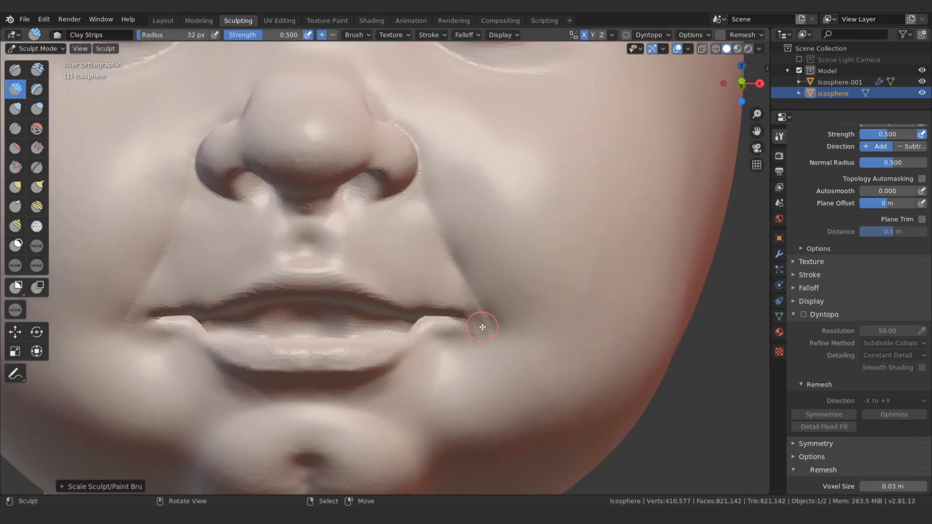
left_click_drag(476, 319, 455, 297)
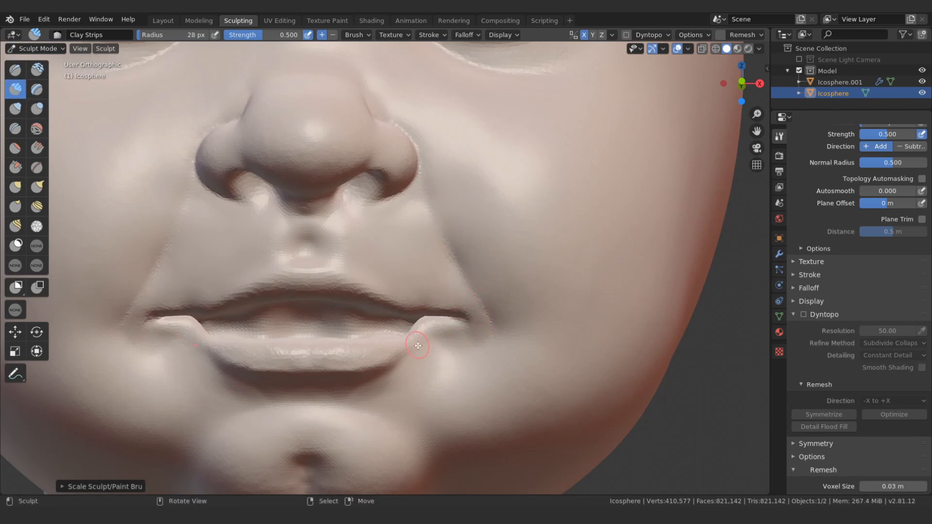
Extend the lower lip's rim toward the mouth corners with Clay Strips at a 24 px radius.
key("bracketleft")
key("bracketleft")
left_click_drag(418, 345, 441, 331)
left_click_drag(381, 354, 421, 324)
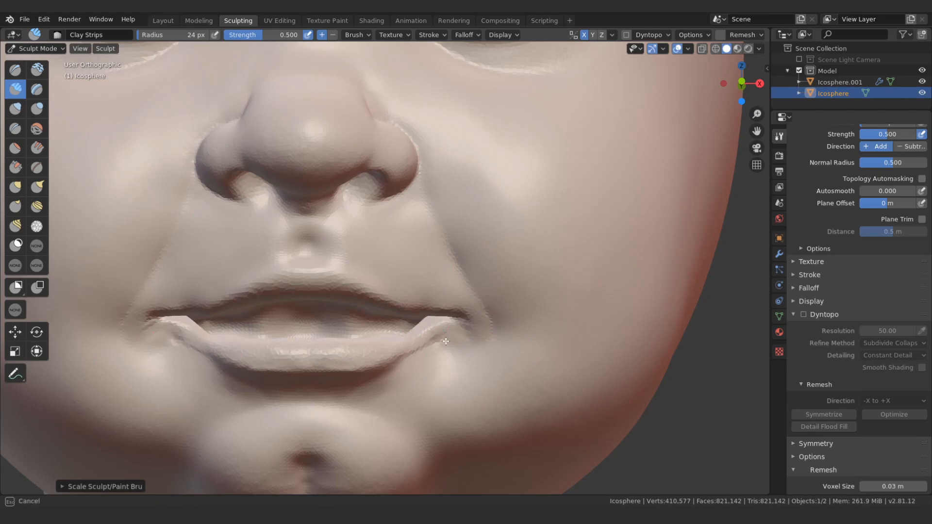
Refine the upper lip's edge toward the mouth corner with Clay Strips at a 16 px radius.
mouse_move(320, 267)
middle_mouse_down("ctrl")
mouse_move(406, 358)
mouse_move(402, 340)
middle_mouse_up("ctrl")
middle_click_drag(402, 340, 386, 277)
left_click_drag(401, 299, 422, 290)
middle_click_drag(302, 277, 388, 268)
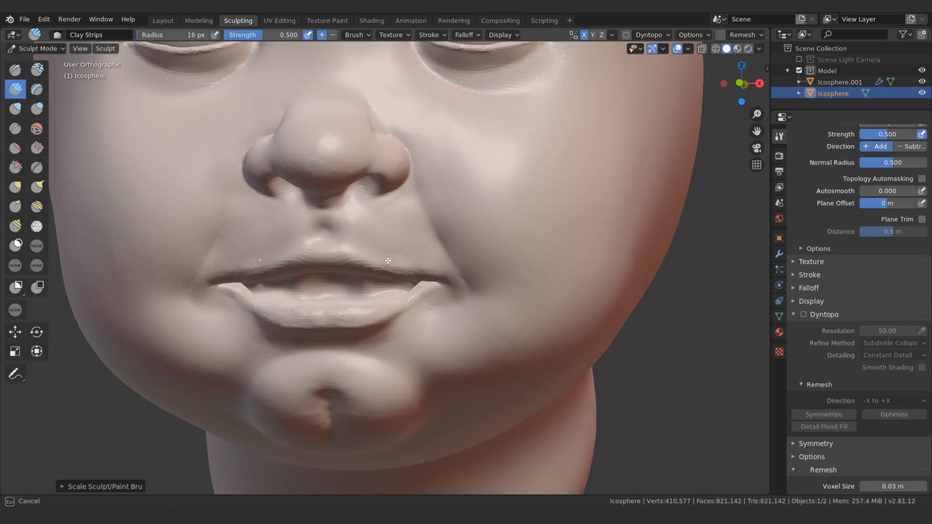
Sculpt the philtrum ridges between nose and upper lip with Clay Strips, smoothing between strokes and ending at a 27 px radius.
mouse_move(388, 259)
middle_mouse_down()
mouse_move(414, 258)
mouse_move(351, 216)
middle_mouse_up()
middle_click_drag(350, 216, 404, 272, "shift")
left_click_drag(404, 272, 405, 289)
mouse_move(405, 306)
left_mouse_down()
mouse_move(406, 283)
mouse_move(407, 307)
left_mouse_up()
left_click_drag(409, 270, 403, 304, "shift")
middle_click_drag(401, 261, 381, 273)
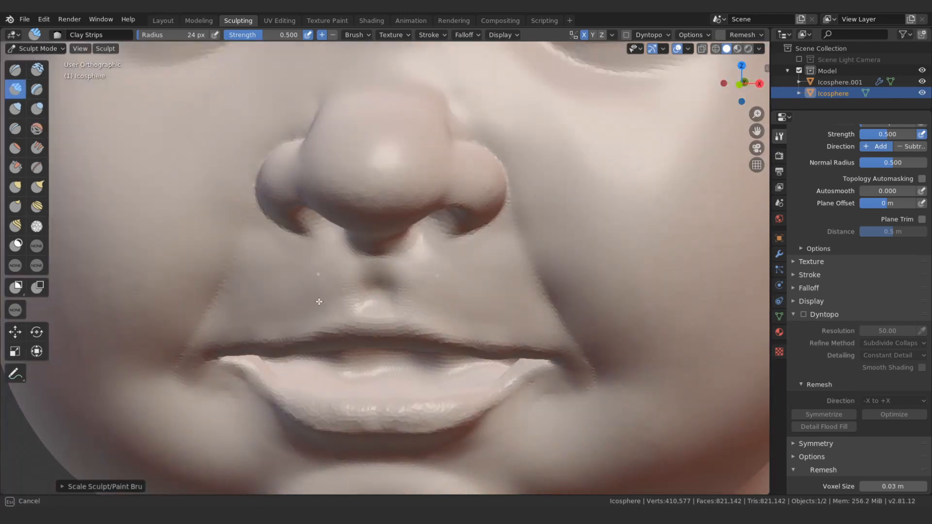
left_click_drag(410, 303, 364, 312)
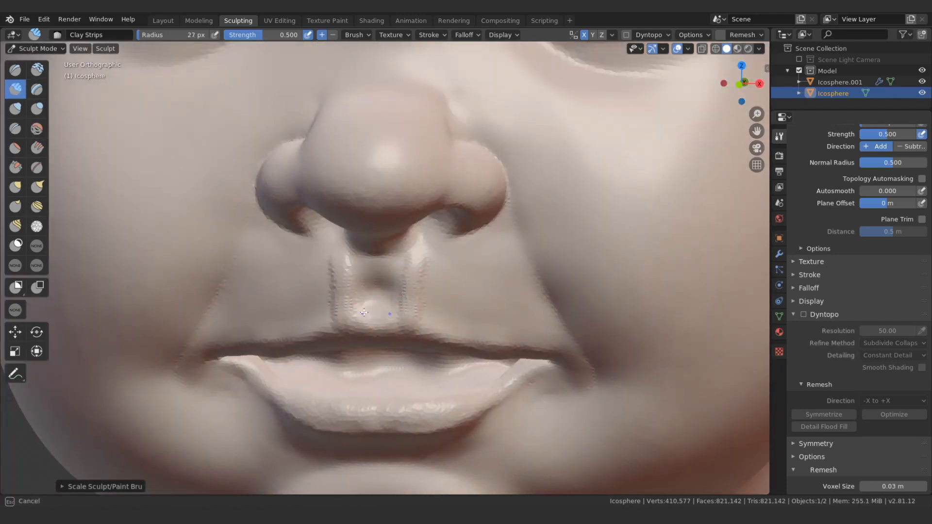
Build up the cheeks below the outer eye corners with Clay Strips at a 78 px radius.
middle_click_drag(416, 267, 440, 296)
scroll(511, 357, "down", 5)
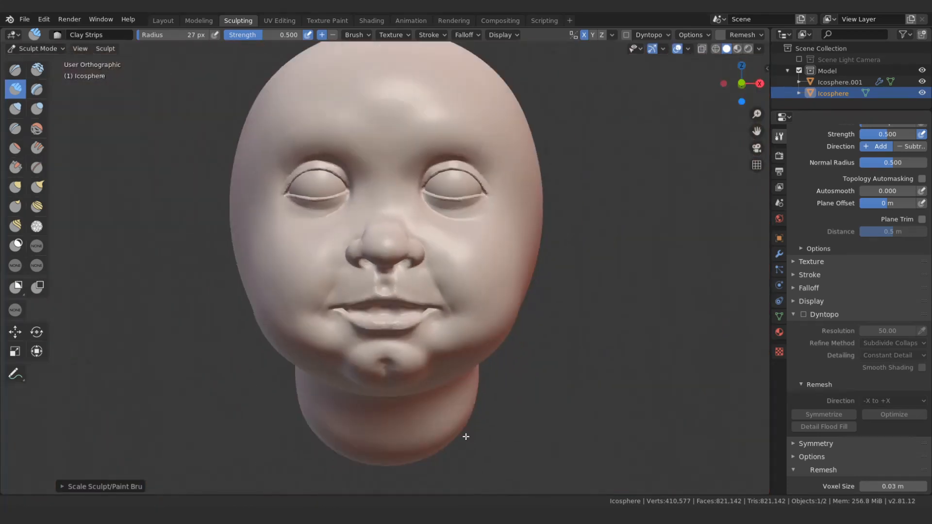
scroll(467, 439, "up", 3)
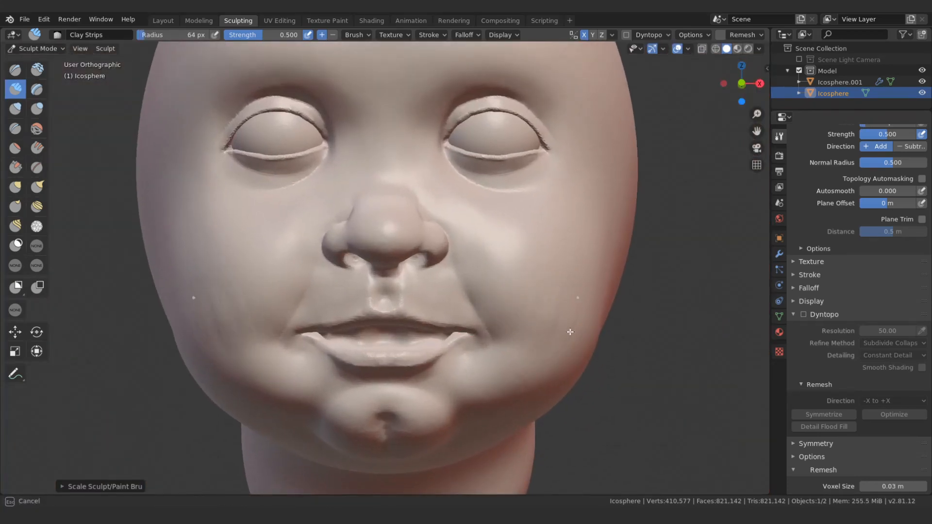
scroll(517, 388, "down", 3)
scroll(497, 354, "up", 2)
middle_click_drag(537, 311, 520, 306)
key("bracketright")
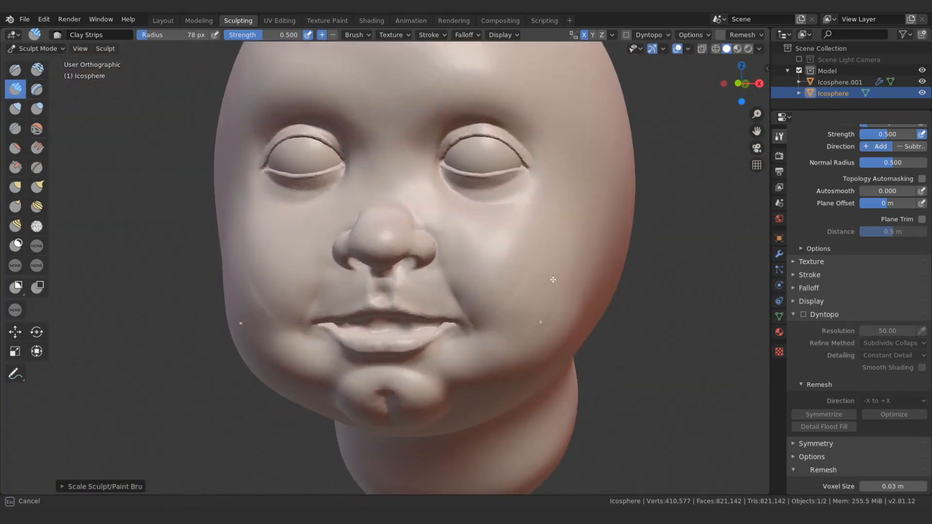
mouse_move(502, 271)
middle_mouse_down()
mouse_move(510, 250)
mouse_move(524, 292)
middle_mouse_up()
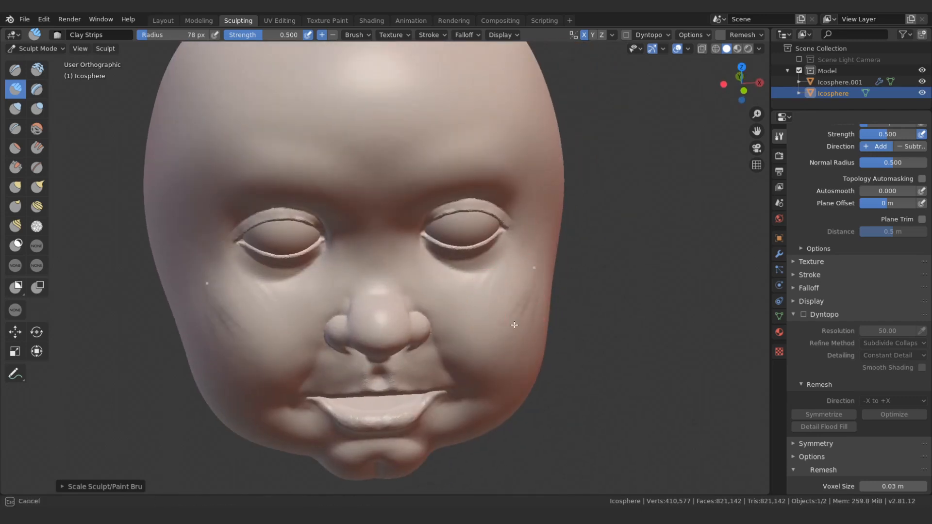
left_click_drag(449, 311, 482, 337)
middle_click_drag(483, 337, 487, 287)
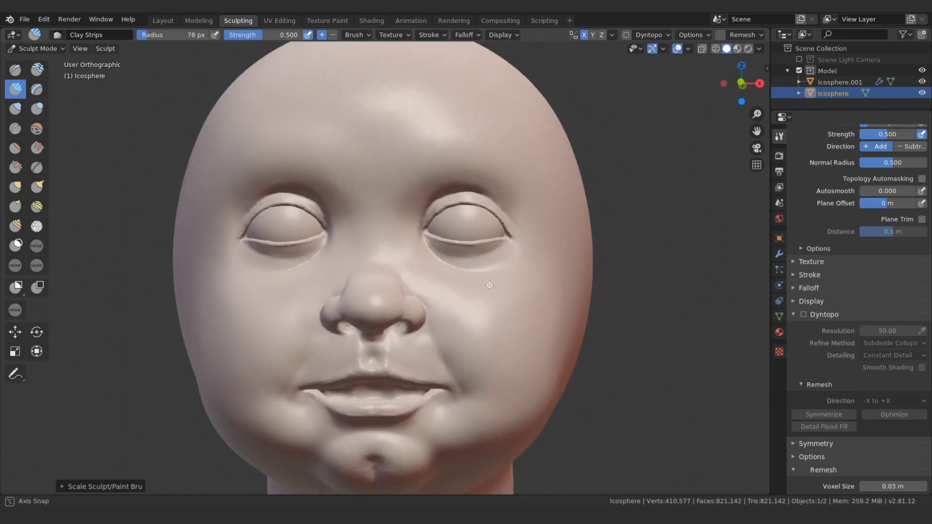
Build up the fold above the outer upper eyelid with Clay Strips at a 45 px radius.
mouse_move(507, 199)
middle_mouse_down("shift")
mouse_move(503, 253)
mouse_move(480, 262)
mouse_move(446, 245)
middle_mouse_up("shift")
key("bracketleft")
key("bracketleft")
key("bracketleft")
key("bracketleft")
key("bracketleft")
left_click_drag(480, 233, 496, 264)
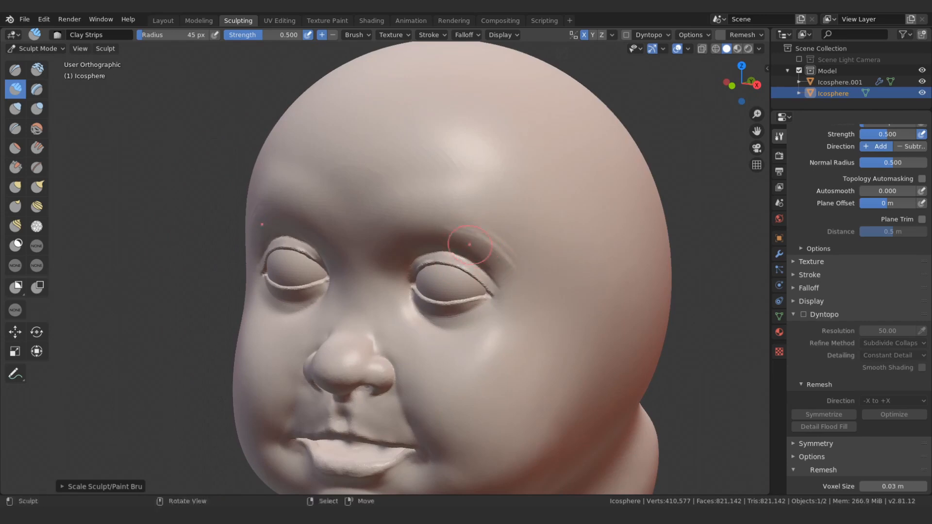
middle_click_drag(468, 228, 479, 262)
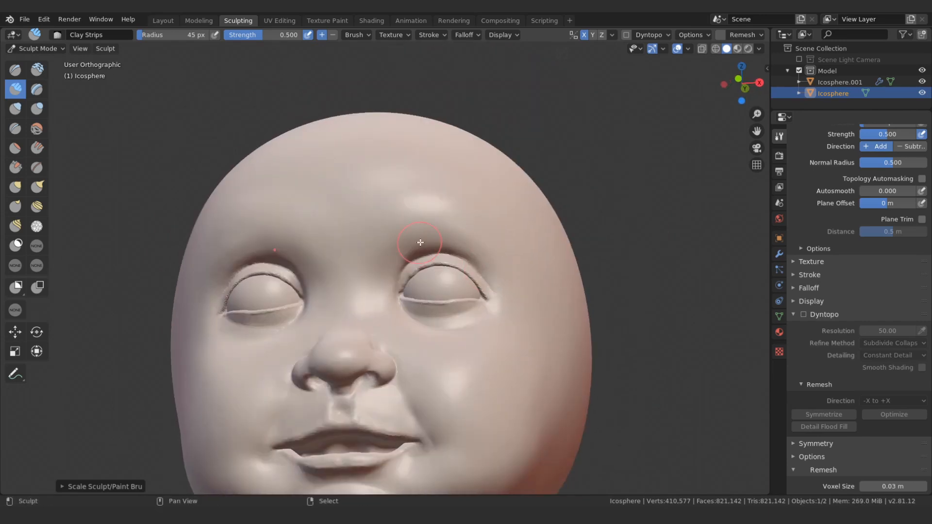
mouse_move(295, 249)
middle_mouse_down()
mouse_move(287, 204)
mouse_move(339, 292)
mouse_move(354, 291)
middle_mouse_up()
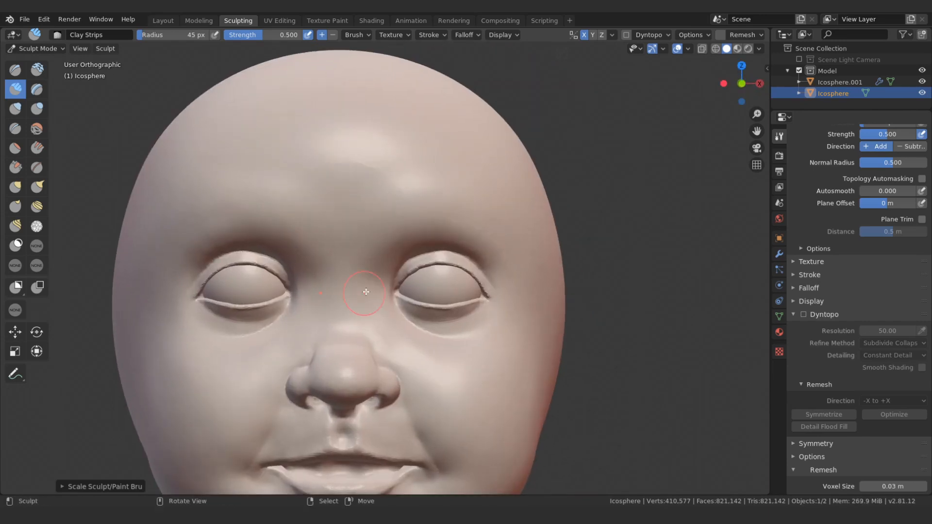
Reshape the inner eye corner and upper eyelid with the Grab brush, reducing the radius from 75 to 48 px.
key("g")
key("f")
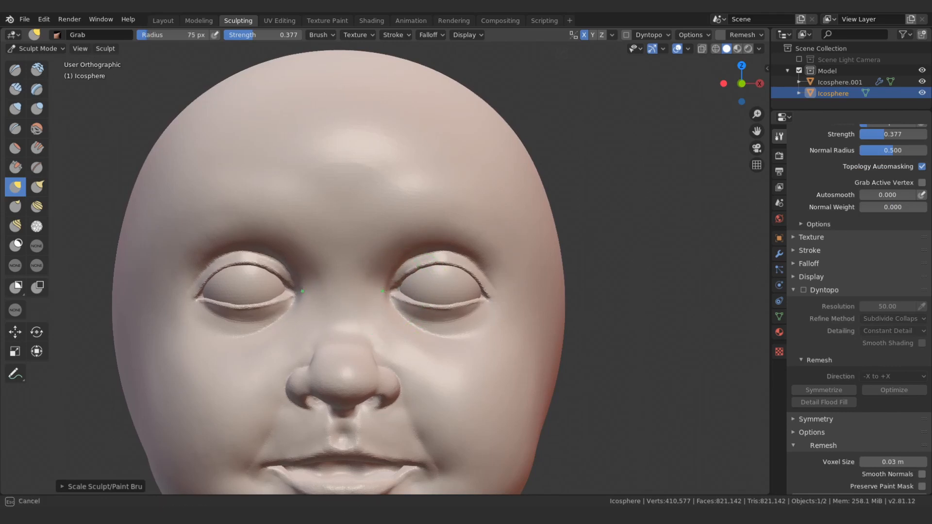
left_click_drag(382, 291, 399, 289)
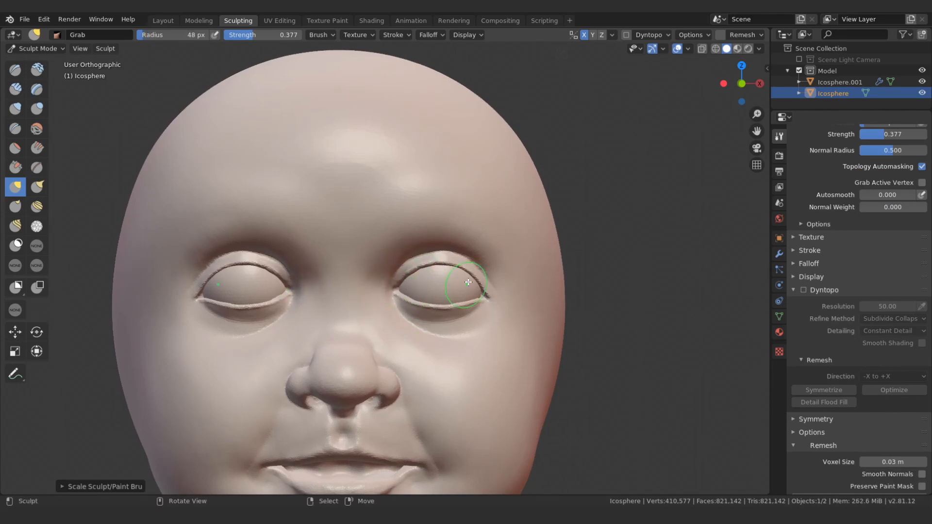
mouse_move(440, 259)
left_mouse_down()
mouse_move(461, 268)
mouse_move(423, 262)
left_mouse_up()
key("bracketright")
key("bracketright")
key("bracketright")
key("bracketleft")
key("bracketleft")
Adjust the curve of the upper eyelid with the Grab brush from a lower angle and the front.
middle_click_drag(432, 278, 431, 219)
key("bracketright")
mouse_move(426, 268)
left_mouse_down()
mouse_move(389, 267)
mouse_move(457, 286)
left_mouse_up()
key("bracketleft")
key("bracketright")
key("bracketright")
left_click_drag(456, 286, 472, 244, "ctrl+alt")
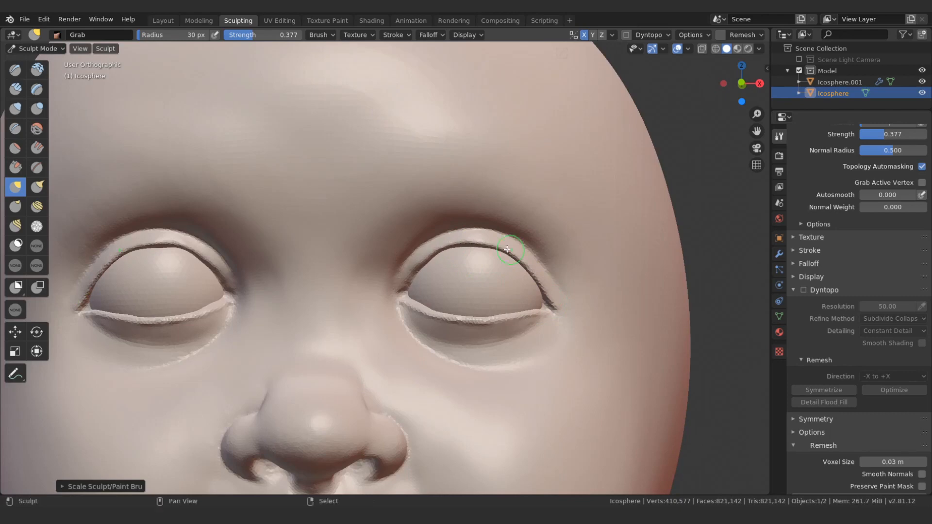
Smooth the lower eyelid rim toward the inner eye corner and nudge the skin beneath it with Grab.
middle_click_drag(507, 249, 516, 258)
mouse_move(507, 321)
left_mouse_down("shift")
mouse_move(465, 323)
mouse_move(398, 297)
left_mouse_up("shift")
middle_click_drag(485, 286, 437, 292)
left_click_drag(401, 309, 395, 311, "shift")
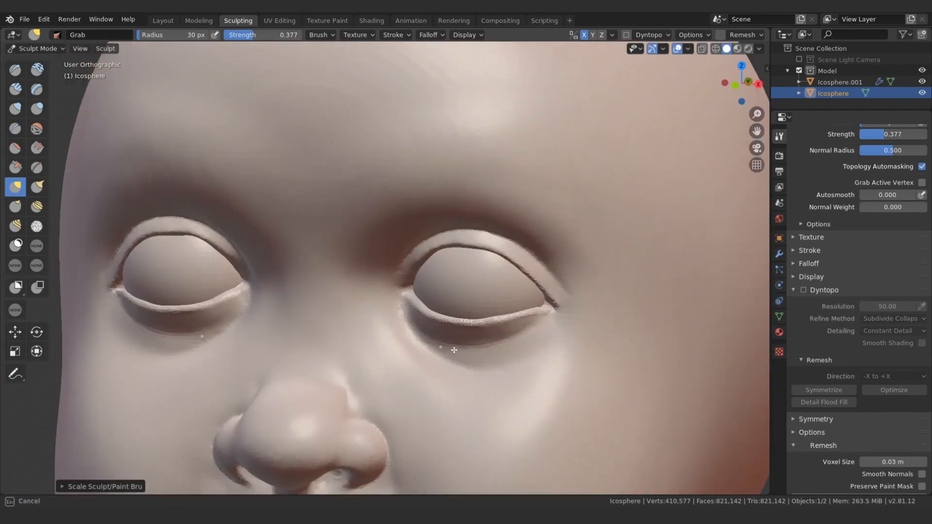
left_click_drag(454, 350, 456, 355)
scroll(493, 374, "down", 2)
mouse_move(456, 355)
middle_mouse_down()
mouse_move(486, 364)
mouse_move(502, 322)
mouse_move(406, 344)
middle_mouse_up()
scroll(495, 342, "up", 2)
Fill the crease below the inner eye corner and lower eyelid with Fill/Deepen, starting at a 71 px radius.
key("shift+t")
left_click(37, 148)
key("bracketright")
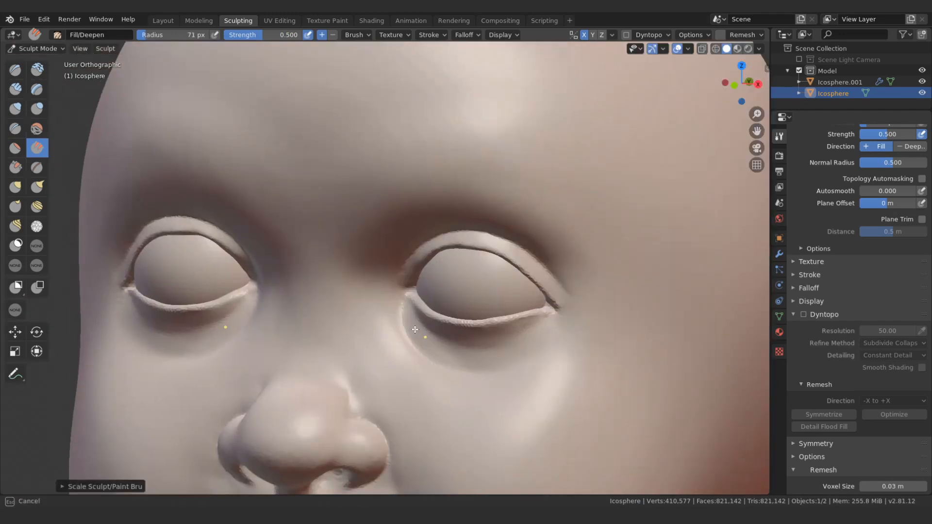
mouse_move(415, 329)
left_mouse_down()
mouse_move(505, 369)
mouse_move(474, 369)
mouse_move(502, 362)
mouse_move(409, 320)
left_mouse_up()
left_click_drag(438, 350, 412, 363)
middle_click_drag(488, 346, 525, 331)
key("bracketleft")
mouse_move(432, 331)
left_mouse_down()
mouse_move(512, 341)
mouse_move(500, 350)
mouse_move(460, 344)
left_mouse_up()
Even out the transition from the under-eye area to the cheek with Fill/Deepen at a 67 px radius.
key("bracketright")
key("bracketright")
key("bracketright")
key("bracketright")
mouse_move(459, 335)
middle_mouse_down("ctrl")
mouse_move(439, 418)
mouse_move(426, 377)
mouse_move(396, 347)
middle_mouse_up("ctrl")
key("bracketleft")
key("bracketleft")
key("bracketleft")
left_click_drag(397, 345, 409, 353)
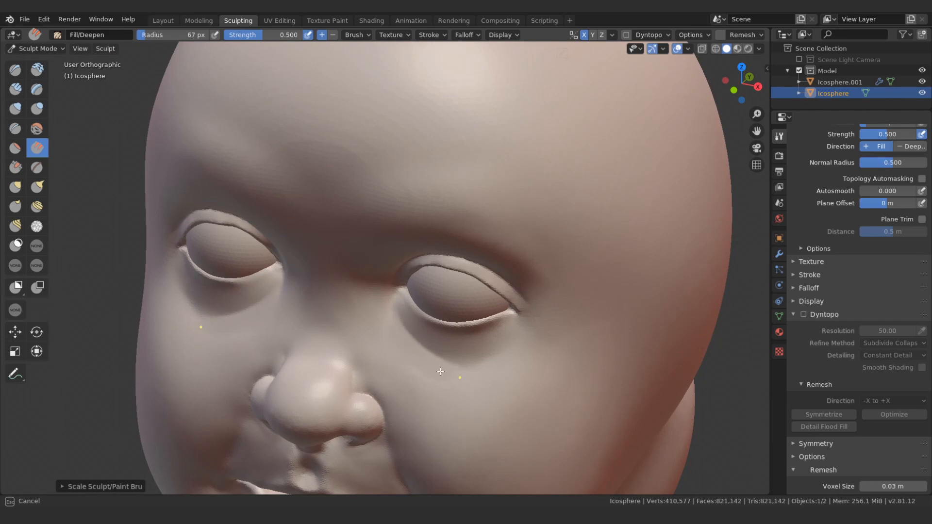
left_click_drag(490, 372, 493, 373)
middle_click_drag(404, 395, 437, 375)
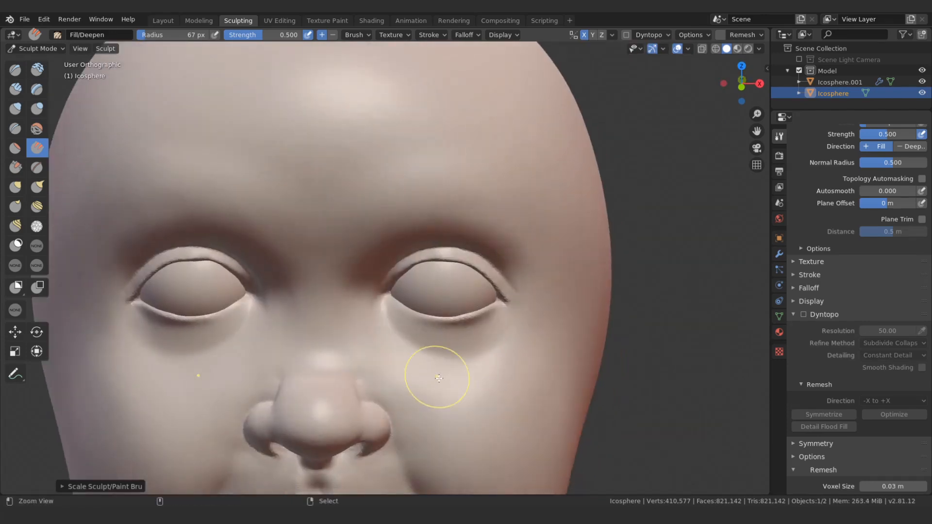
Pull the upper cheek below the eye downward and outward with an enlarged Grab brush.
middle_click_drag(441, 315, 455, 333, "ctrl")
key("g")
key("bracketright")
key("bracketright")
key("bracketright")
key("bracketright")
key("bracketright")
key("bracketright")
mouse_move(444, 346)
left_mouse_down()
mouse_move(465, 348)
mouse_move(520, 406)
mouse_move(497, 440)
mouse_move(491, 395)
left_mouse_up()
Lift the lower cheek upward with the Grab brush at a 163 px radius.
key("bracketleft")
key("bracketleft")
key("bracketleft")
key("bracketright")
key("bracketright")
key("bracketright")
key("bracketright")
key("bracketright")
key("bracketright")
left_click_drag(482, 459, 475, 389)
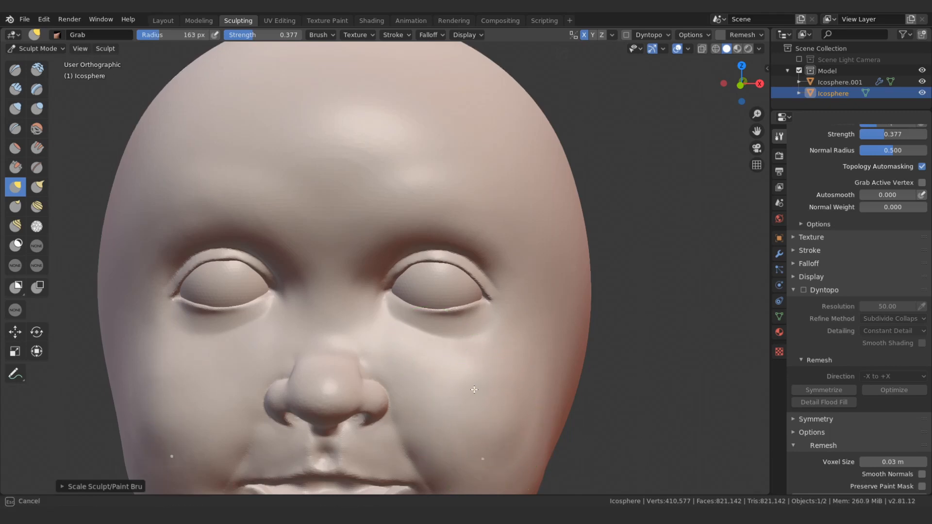
left_click_drag(513, 446, 490, 393)
Refine the skin below the eye and its inner corner with Grab at radii of 67 and 60 px.
key("bracketleft")
key("bracketleft")
key("bracketleft")
key("bracketleft")
key("bracketleft")
key("bracketleft")
key("bracketleft")
key("bracketleft")
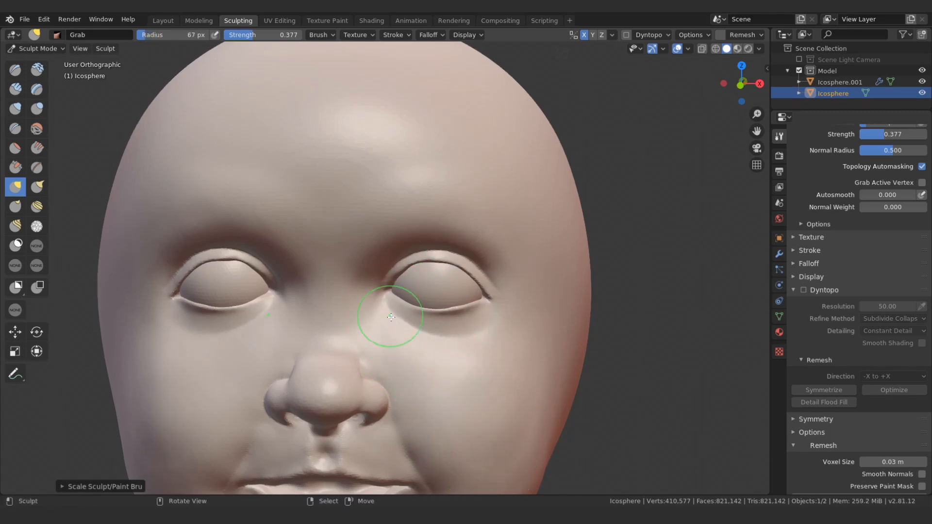
left_click_drag(465, 343, 461, 330)
key("bracketleft")
left_click_drag(380, 314, 389, 326)
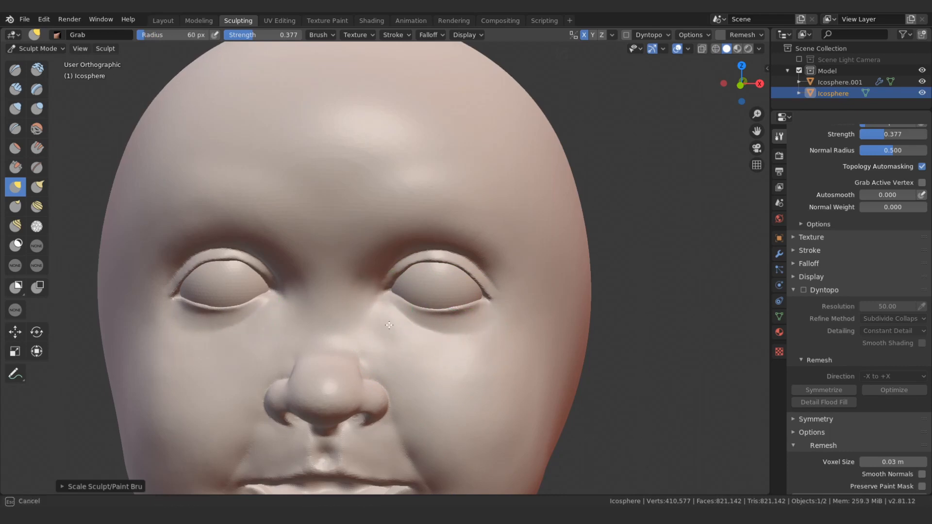
left_click_drag(489, 353, 458, 344)
Adjust the lower eyelid's curve from above with the Grab brush at a 73 px radius.
mouse_move(457, 344)
middle_mouse_down()
mouse_move(437, 387)
mouse_move(447, 319)
mouse_move(432, 379)
middle_mouse_up()
key("bracketleft")
key("bracketright")
key("bracketright")
key("bracketright")
left_click_drag(416, 336, 428, 323)
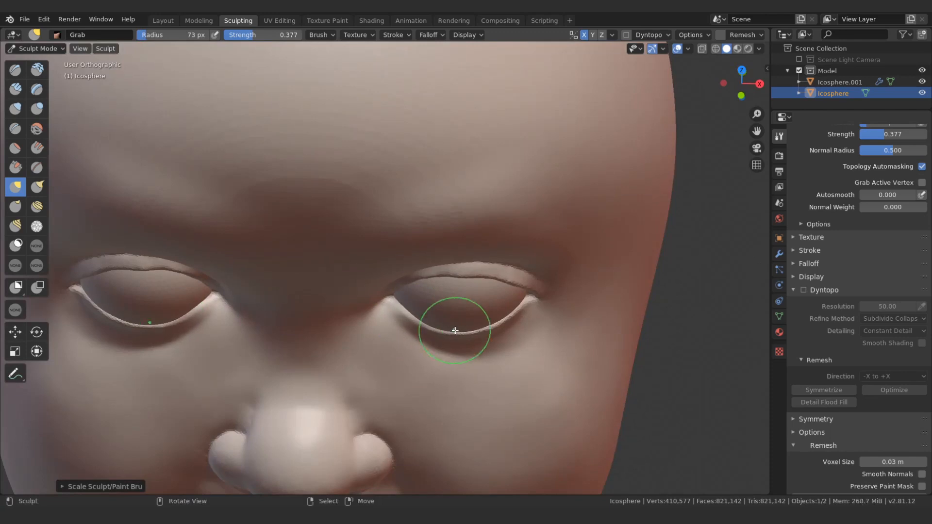
left_click_drag(500, 320, 510, 307)
Refine the upper eyelid's edge from inner to outer corner with Grab, reducing the radius to 25 px.
key("bracketright")
key("bracketright")
key("bracketleft")
key("bracketleft")
middle_click_drag(439, 327, 462, 284)
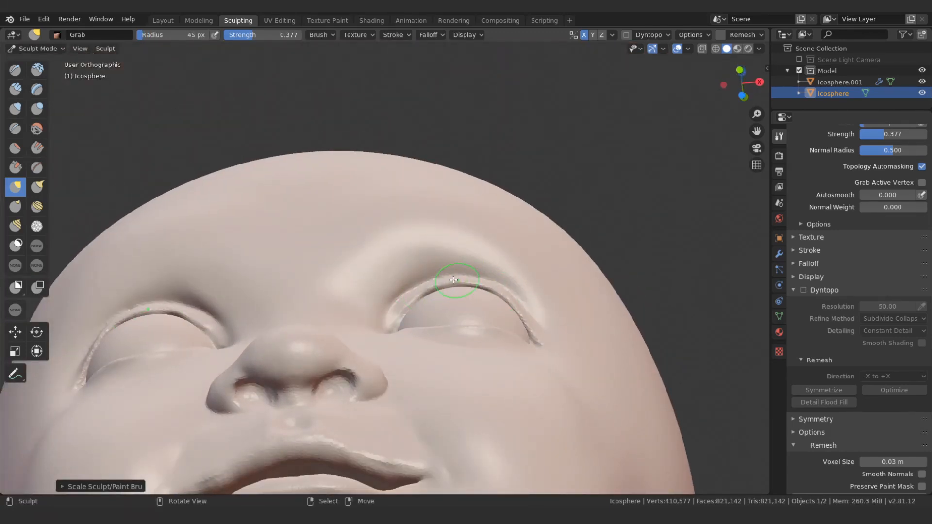
mouse_move(453, 281)
middle_mouse_down()
mouse_move(439, 301)
mouse_move(385, 327)
middle_mouse_up()
key("bracketleft")
key("bracketleft")
key("bracketleft")
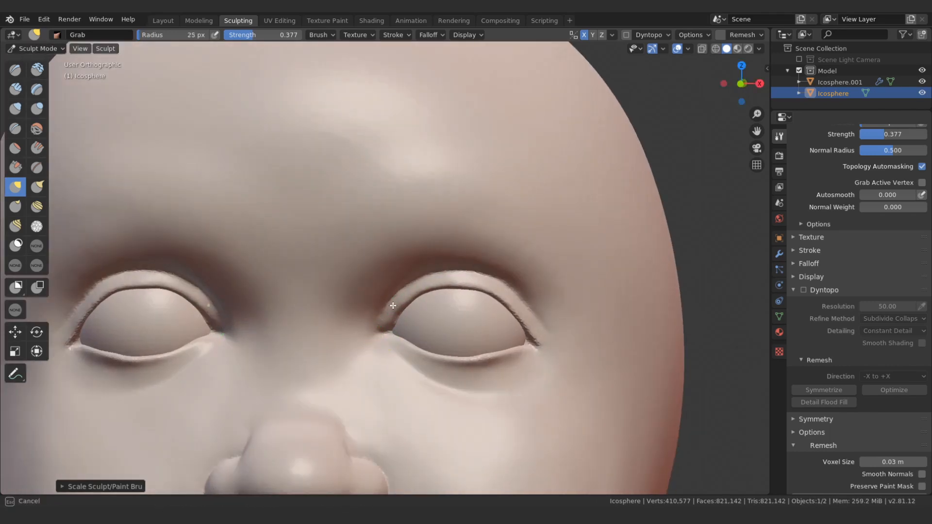
key("f")
middle_click_drag(495, 284, 476, 287)
left_click_drag(510, 306, 500, 308)
middle_click_drag(500, 309, 519, 316)
Puff up the cheeks with the Inflate/Deflate brush at a 116 px radius.
middle_click_drag(464, 372, 481, 374)
scroll(419, 386, "down", 2)
middle_click_drag(419, 387, 456, 340, "shift")
middle_click_drag(456, 339, 430, 372)
key("bracketright")
key("bracketright")
key("bracketright")
key("bracketright")
key("bracketright")
key("bracketright")
key("bracketright")
key("bracketright")
key("bracketright")
left_click(15, 109)
key("bracketright")
key("bracketright")
key("bracketright")
key("bracketright")
key("bracketright")
key("bracketright")
key("bracketright")
mouse_move(481, 419)
left_mouse_down()
mouse_move(496, 439)
mouse_move(587, 358)
mouse_move(526, 440)
left_mouse_up()
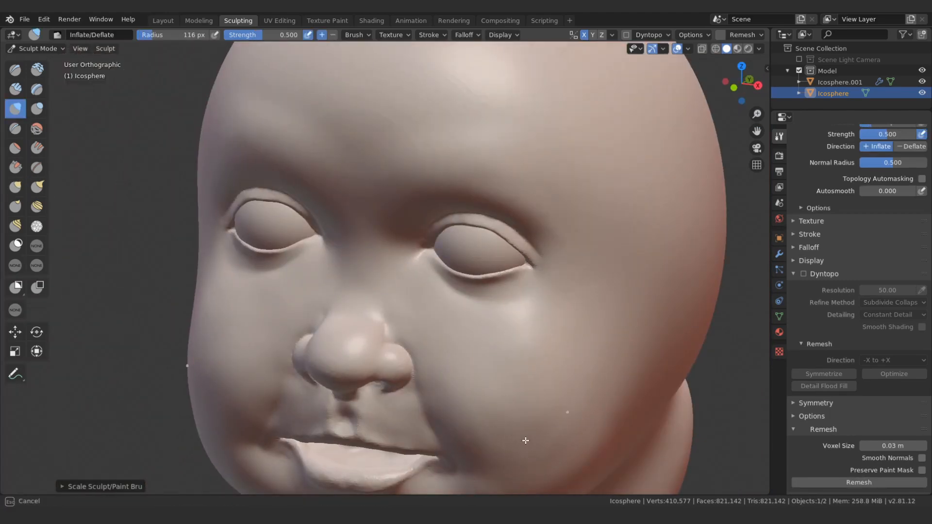
left_click_drag(521, 369, 521, 369)
Inflate the cheek beside the mouth corner and up to the cheekbone with Inflate/Deflate at a 74 px radius.
scroll(495, 362, "down", 2)
mouse_move(521, 369)
middle_mouse_down()
mouse_move(495, 362)
mouse_move(476, 298)
middle_mouse_up()
scroll(496, 362, "up", 2)
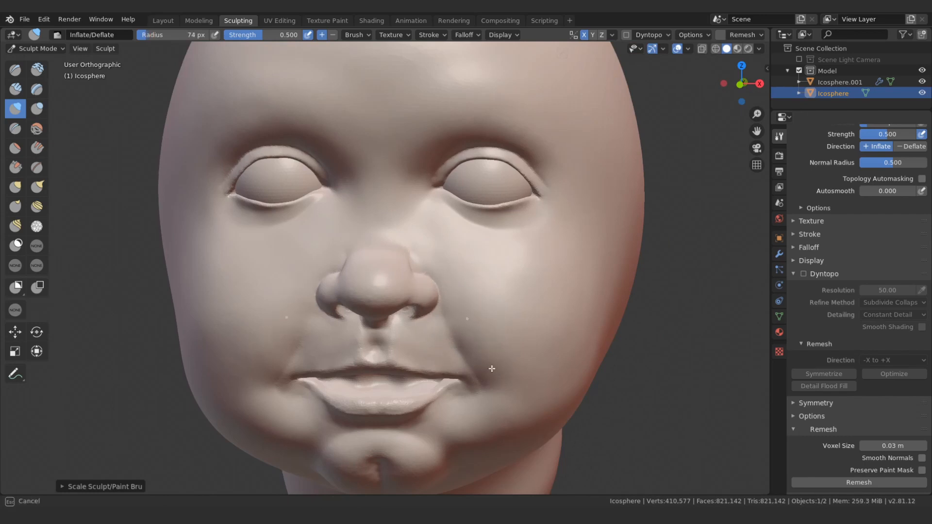
left_click_drag(491, 369, 504, 371)
left_click_drag(507, 333, 518, 352)
left_click_drag(566, 290, 508, 253)
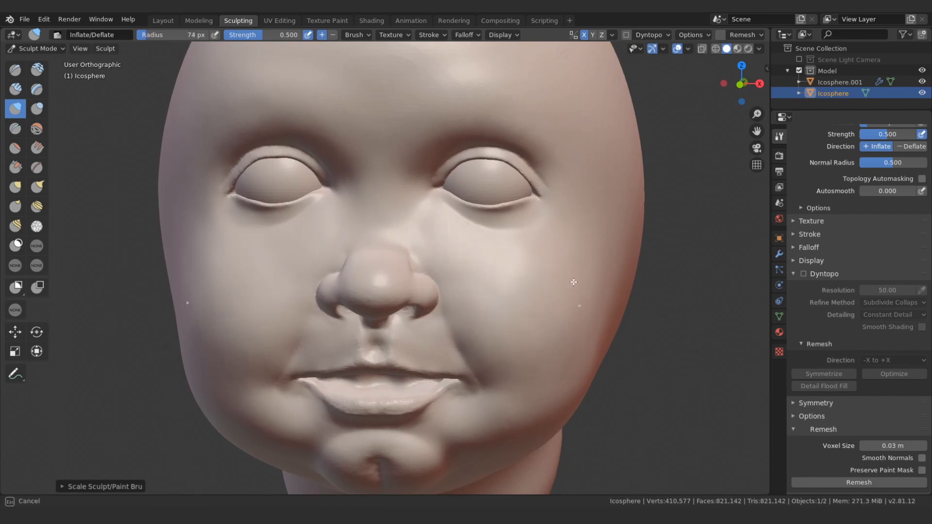
left_click_drag(574, 282, 574, 282)
Try another Inflate/Deflate stroke beside the smile fold, switch to the Grab brush, and undo the last stroke.
middle_click_drag(481, 323, 488, 316)
left_click_drag(496, 323, 513, 326)
mouse_move(513, 327)
middle_mouse_down("ctrl")
mouse_move(490, 369)
mouse_move(466, 306)
mouse_move(456, 321)
middle_mouse_up("ctrl")
key("g")
key("ctrl+z")
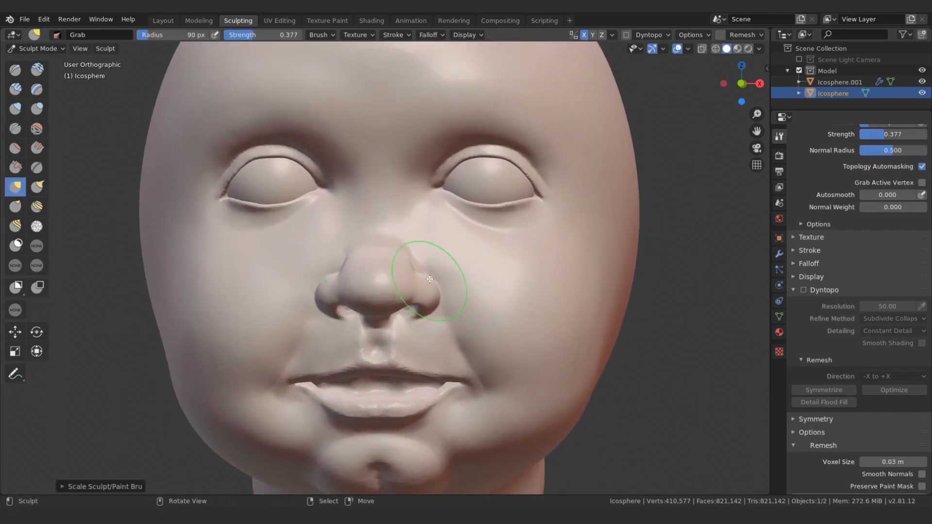
Adjust the side of the nose where it meets the cheek with Grab at a smaller radius.
key("bracketleft")
key("bracketleft")
key("bracketleft")
key("bracketleft")
key("bracketleft")
mouse_move(429, 280)
middle_mouse_down()
mouse_move(391, 299)
mouse_move(461, 276)
middle_mouse_up()
left_click_drag(423, 285, 424, 284)
key("bracketright")
Reshape the nostril wing and the rim of the nostril opening with Grab at a 34 px radius.
mouse_move(422, 279)
middle_mouse_down()
mouse_move(428, 306)
mouse_move(360, 279)
mouse_move(379, 294)
mouse_move(374, 312)
mouse_move(397, 304)
middle_mouse_up()
key("bracketright")
key("bracketleft")
key("bracketleft")
key("bracketleft")
key("bracketleft")
mouse_move(396, 305)
left_mouse_down("alt")
mouse_move(393, 359)
mouse_move(379, 313)
left_mouse_up("alt")
left_click_drag(378, 313, 386, 322)
scroll(418, 301, "up", 3)
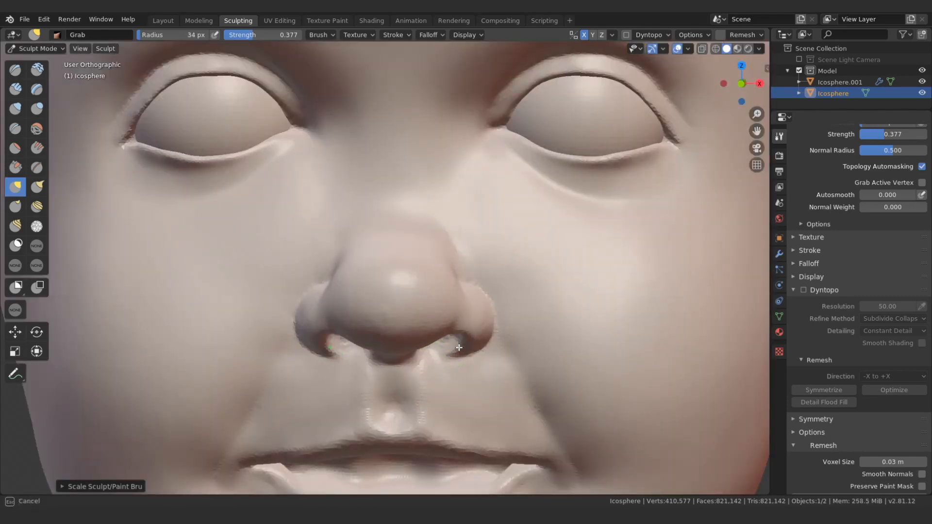
left_click_drag(459, 348, 457, 352)
middle_click_drag(456, 352, 437, 355)
Build up the cheek along the smile fold with Clay Strips at a 50 px radius and smooth the strokes.
mouse_move(437, 355)
middle_mouse_down("ctrl")
mouse_move(439, 368)
mouse_move(460, 345)
mouse_move(437, 293)
mouse_move(369, 299)
middle_mouse_up("ctrl")
key("bracketright")
key("bracketright")
key("bracketright")
key("bracketright")
key("bracketright")
key("bracketleft")
left_click(15, 89)
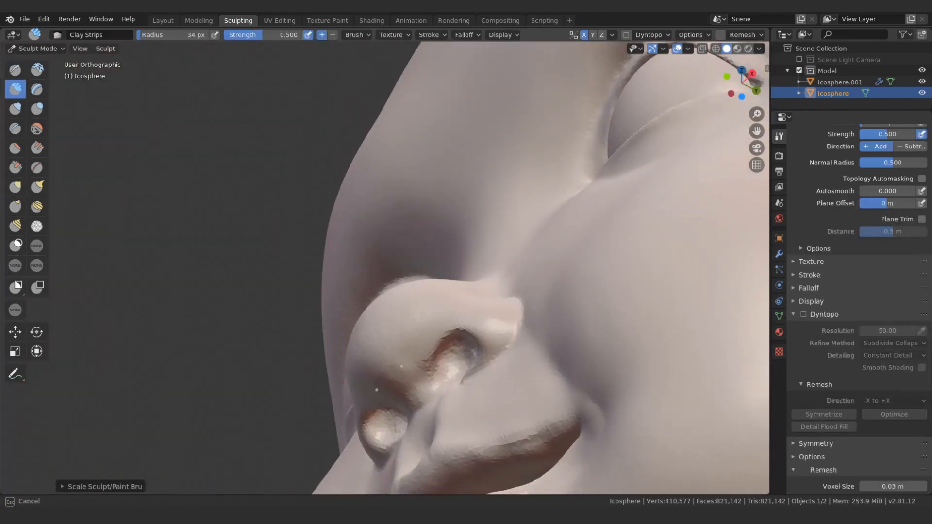
mouse_move(470, 321)
middle_mouse_down()
mouse_move(460, 313)
mouse_move(484, 345)
mouse_move(449, 341)
mouse_move(411, 320)
mouse_move(447, 313)
mouse_move(470, 261)
mouse_move(490, 303)
mouse_move(468, 296)
mouse_move(476, 310)
middle_mouse_up()
key("bracketleft")
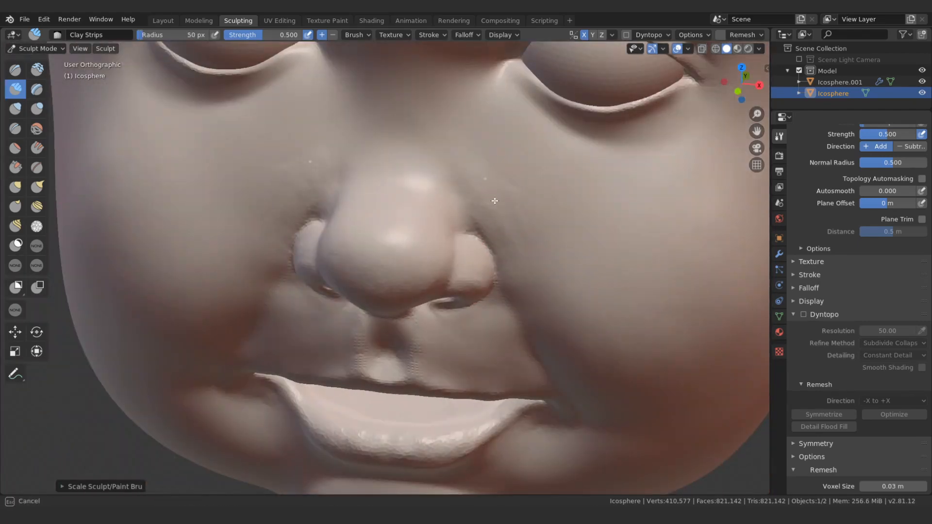
middle_click_drag(462, 213, 510, 243)
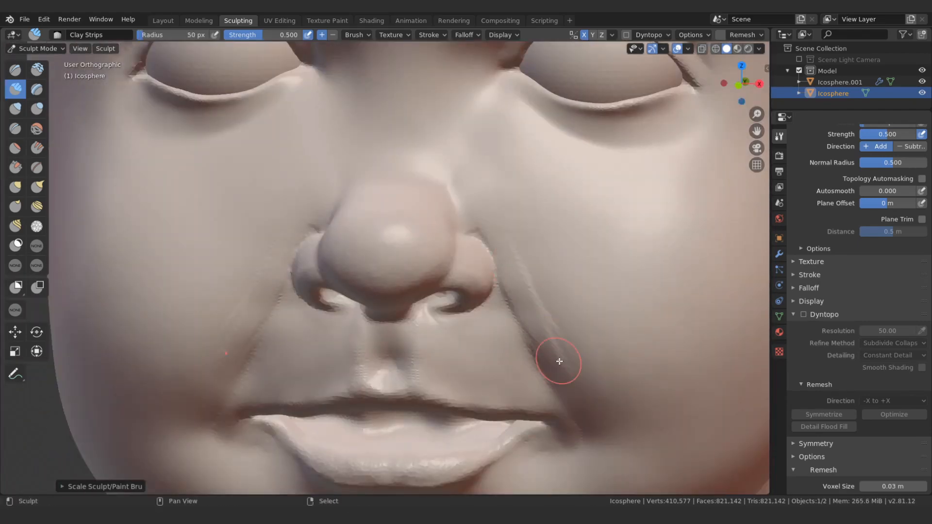
left_click_drag(535, 274, 584, 386)
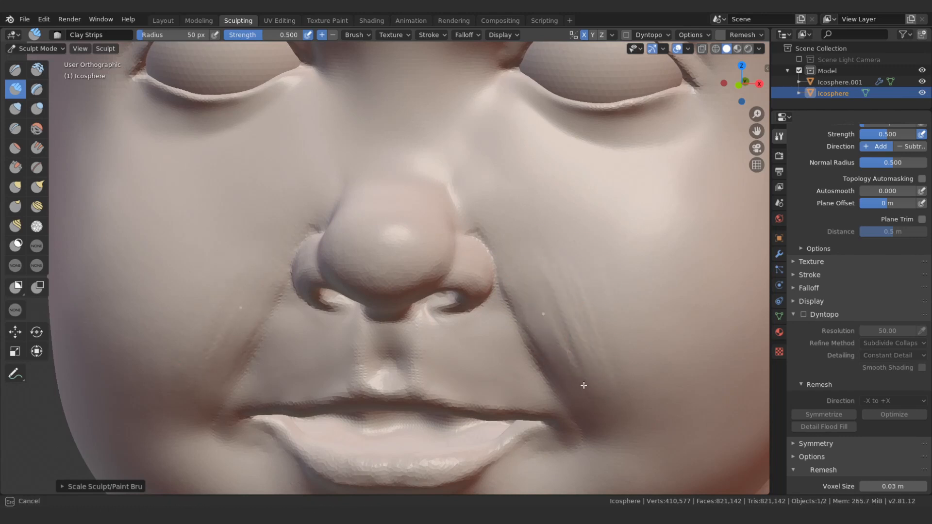
mouse_move(538, 336)
left_mouse_down("shift")
mouse_move(535, 276)
mouse_move(555, 333)
left_mouse_up("shift")
Fill in the area between the mouth corners and the chin with Clay Strips at a 45 to 50 px radius.
scroll(555, 333, "down", 4)
middle_click_drag(556, 333, 558, 358)
scroll(558, 356, "up", 2)
mouse_move(384, 437)
middle_mouse_down("shift")
mouse_move(460, 313)
mouse_move(520, 251)
middle_mouse_up("shift")
scroll(459, 314, "up", 3)
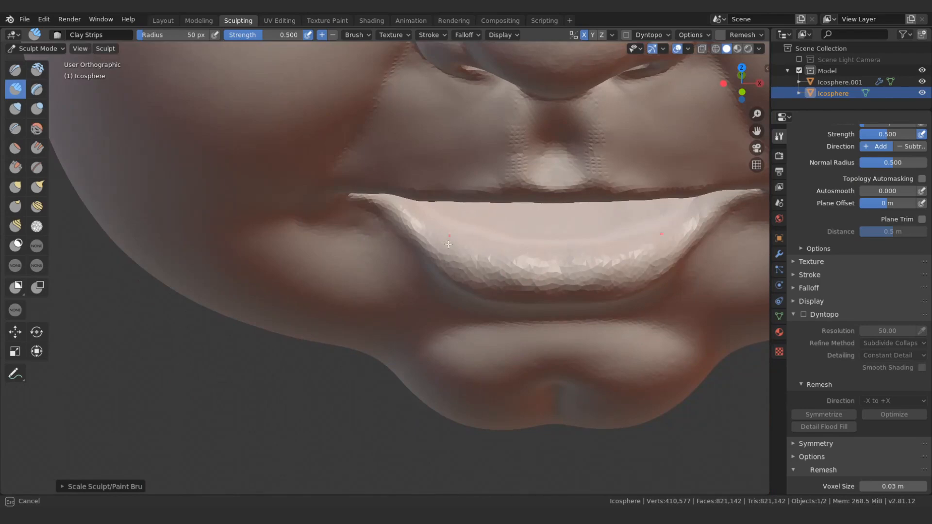
middle_click_drag(449, 244, 472, 275)
mouse_move(409, 342)
left_mouse_down("alt")
mouse_move(404, 304)
mouse_move(512, 329)
mouse_move(483, 330)
left_mouse_up("alt")
key("bracketleft")
mouse_move(432, 313)
left_mouse_down()
mouse_move(468, 339)
mouse_move(432, 344)
left_mouse_up()
middle_click_drag(402, 329, 389, 340)
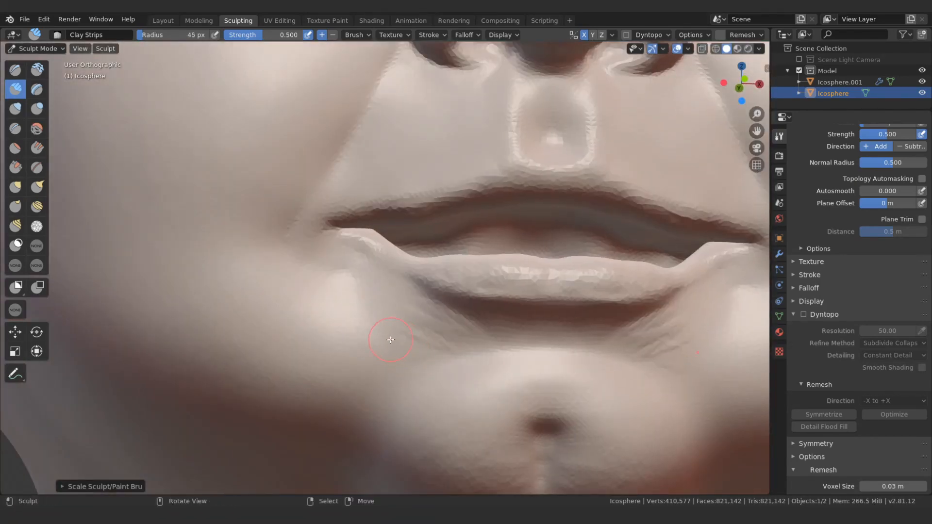
key("bracketright")
mouse_move(389, 315)
left_mouse_down()
mouse_move(417, 348)
mouse_move(445, 342)
mouse_move(380, 319)
mouse_move(426, 337)
left_mouse_up()
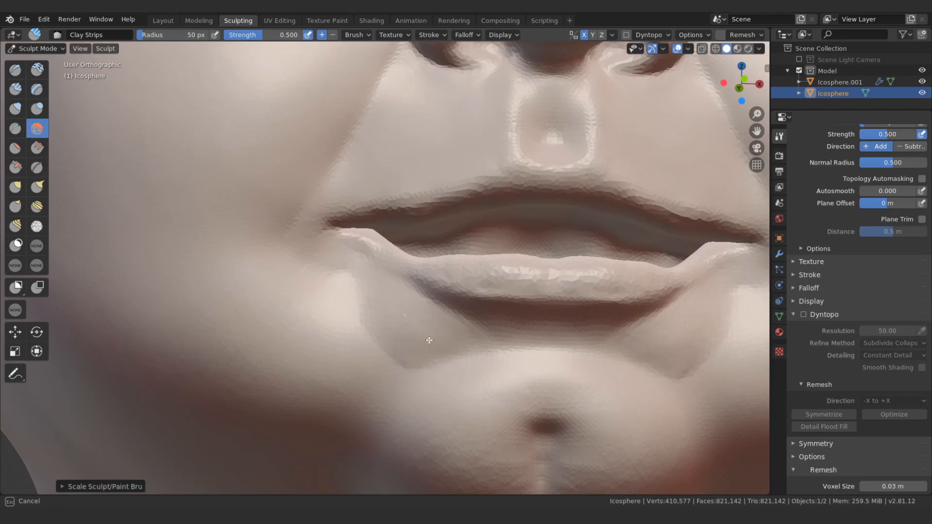
Refine the skin around the mouth corners with Clay Strips, reducing the radius to 16 px.
scroll(409, 371, "down", 6)
key("bracketright")
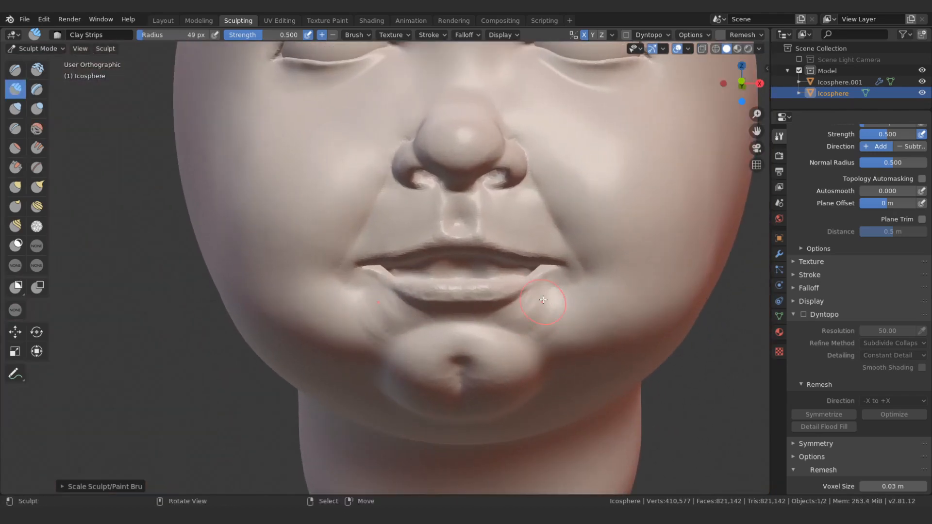
left_click_drag(341, 294, 343, 296)
key("bracketleft")
mouse_move(596, 328)
middle_mouse_down("shift")
mouse_move(518, 339)
mouse_move(529, 302)
middle_mouse_up("shift")
left_click_drag(530, 302, 530, 301)
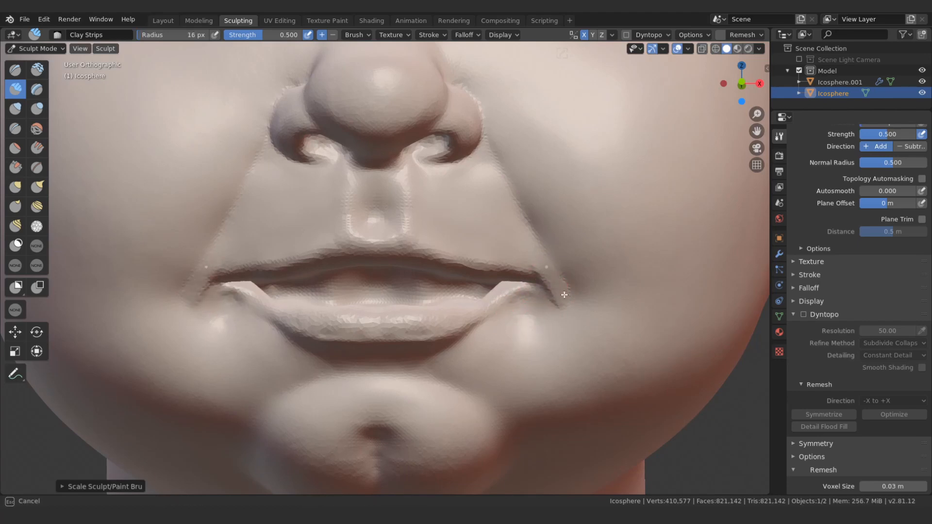
middle_click_drag(555, 310, 514, 288, "ctrl")
middle_click_drag(519, 322, 505, 241)
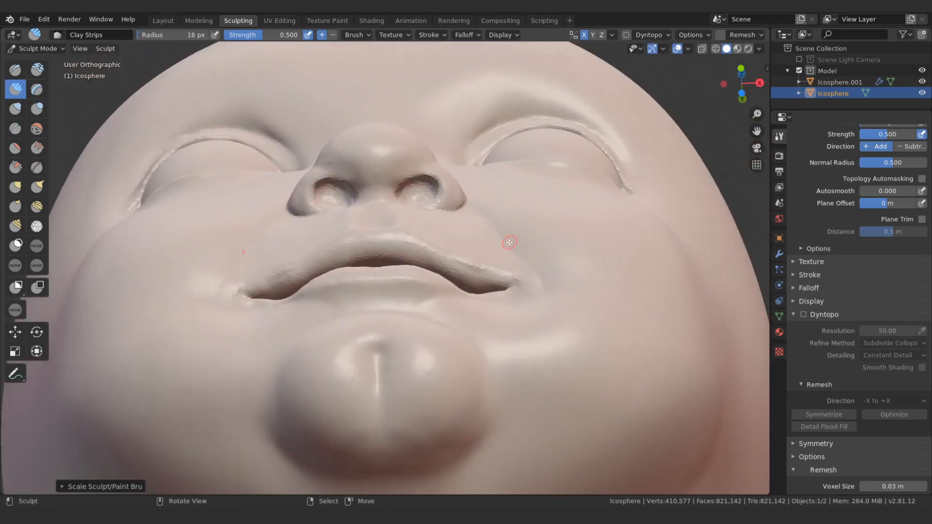
Switch to the Grab brush and reduce its radius for the mouth corner.
key("g")
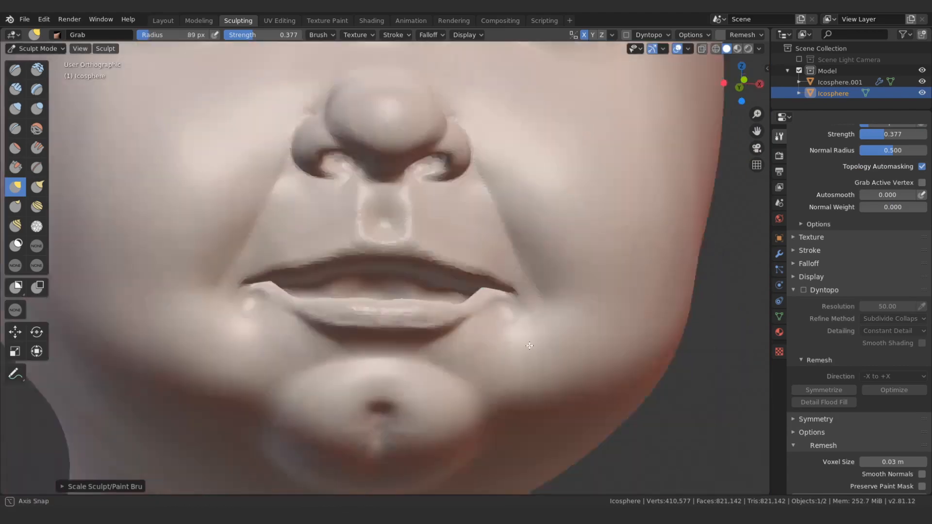
key("bracketleft")
key("bracketleft")
key("bracketleft")
key("bracketleft")
key("bracketleft")
mouse_move(519, 274)
middle_mouse_down()
mouse_move(520, 239)
mouse_move(534, 290)
mouse_move(508, 293)
mouse_move(500, 278)
mouse_move(516, 270)
middle_mouse_up()
scroll(509, 269, "up", 2)
Inflate the cheek beside the smile fold at an 80 px radius and the whole cheek at 216 px.
key("i")
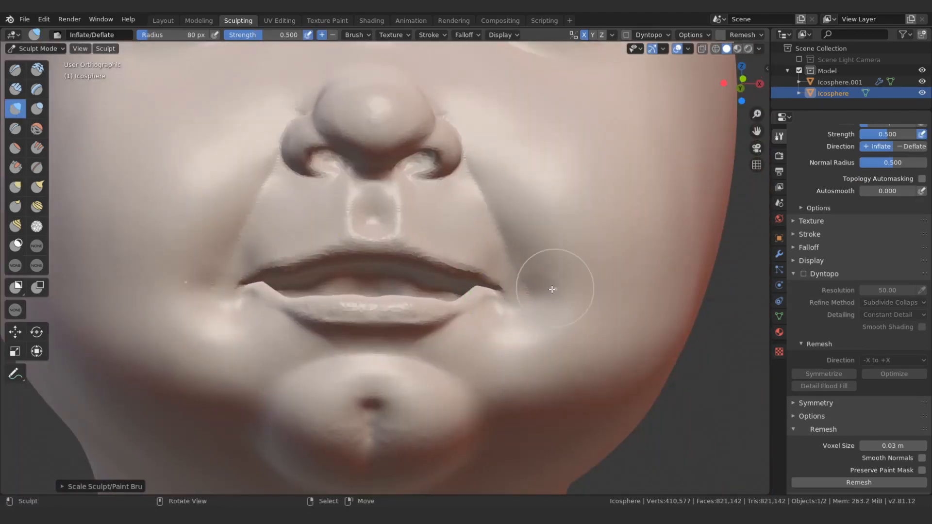
mouse_move(545, 279)
left_mouse_down()
mouse_move(556, 291)
mouse_move(538, 269)
mouse_move(533, 223)
left_mouse_up()
middle_click_drag(533, 223, 532, 237)
key("f")
left_click(595, 221)
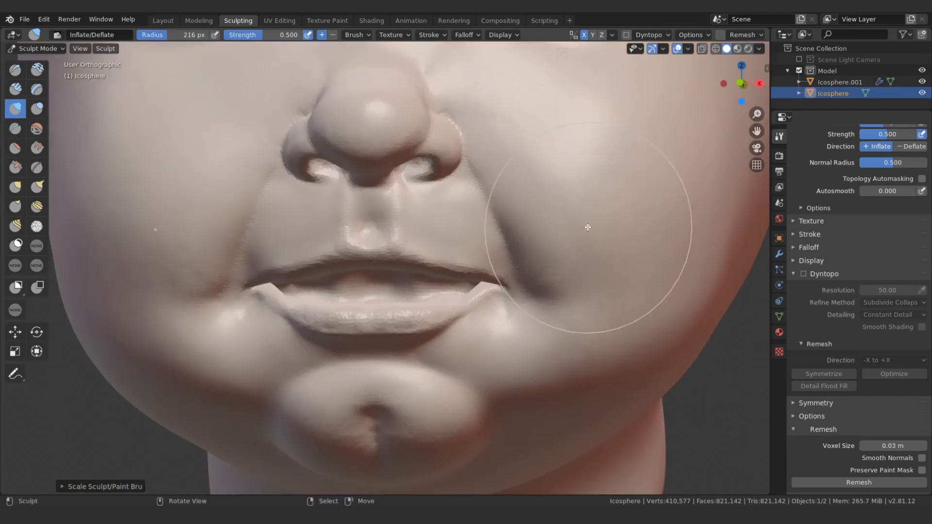
left_click_drag(568, 199, 598, 252)
mouse_move(587, 183)
middle_mouse_down("ctrl")
mouse_move(520, 327)
mouse_move(537, 312)
mouse_move(534, 271)
mouse_move(505, 161)
middle_mouse_up("ctrl")
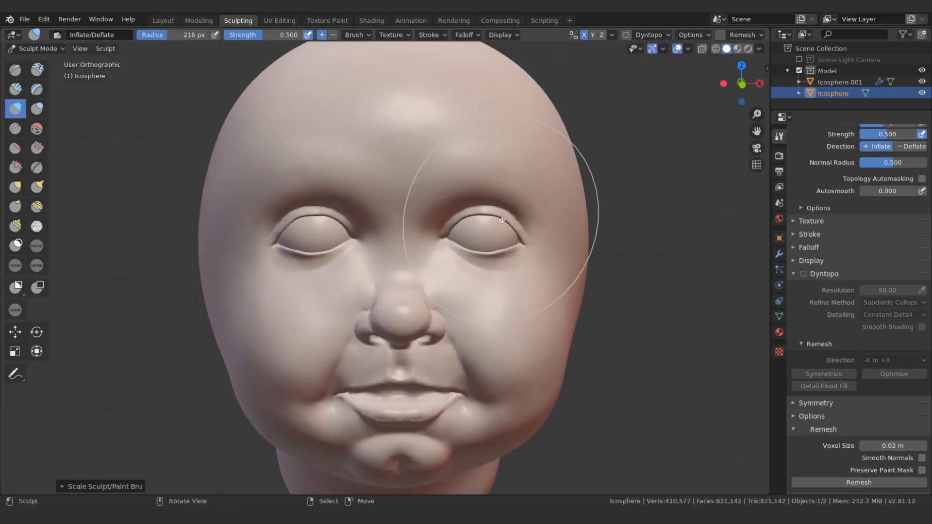
Mask the eyes and under-eye areas with the Mask brush at a 156 px radius and invert the mask.
key("f")
left_click(548, 204)
key("m")
mouse_move(480, 215)
left_mouse_down()
mouse_move(485, 228)
mouse_move(451, 214)
mouse_move(433, 218)
mouse_move(520, 229)
left_mouse_up()
key("ctrl+i")
key("ctrl+i")
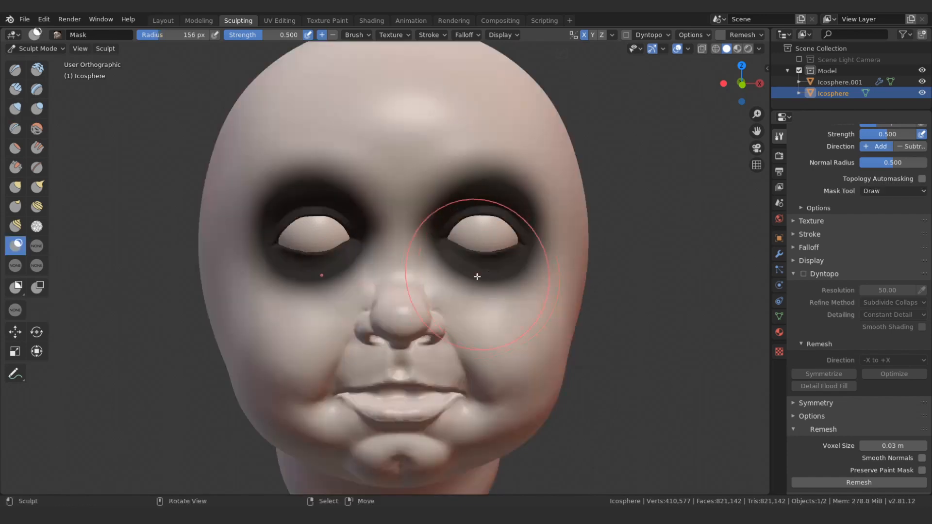
mouse_move(478, 273)
left_mouse_down()
mouse_move(491, 298)
mouse_move(515, 306)
mouse_move(537, 291)
mouse_move(490, 267)
left_mouse_up()
key("f")
left_click(541, 269)
key("ctrl+i")
Pull the unmasked eye areas down with Grab at a 349 px radius and 0.568 strength.
key("g")
key("f")
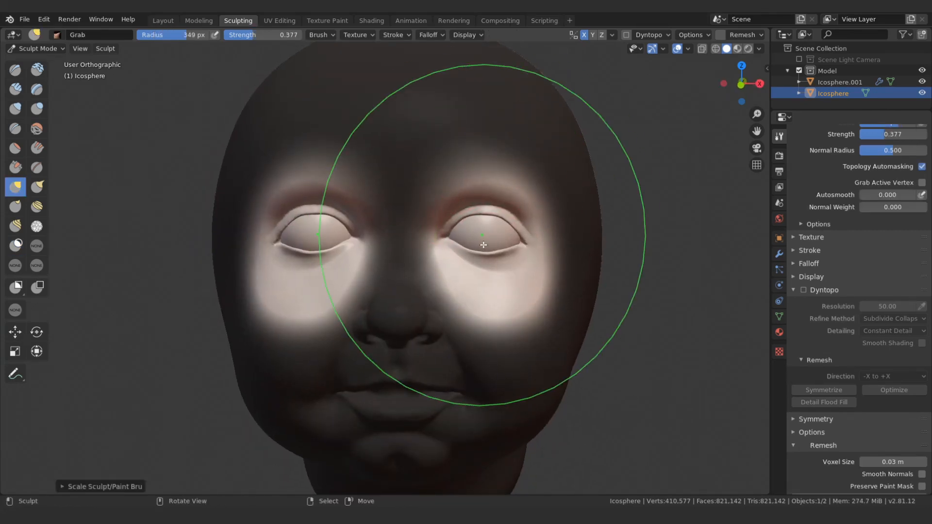
left_click(493, 238)
key("shift+f")
left_click(481, 238)
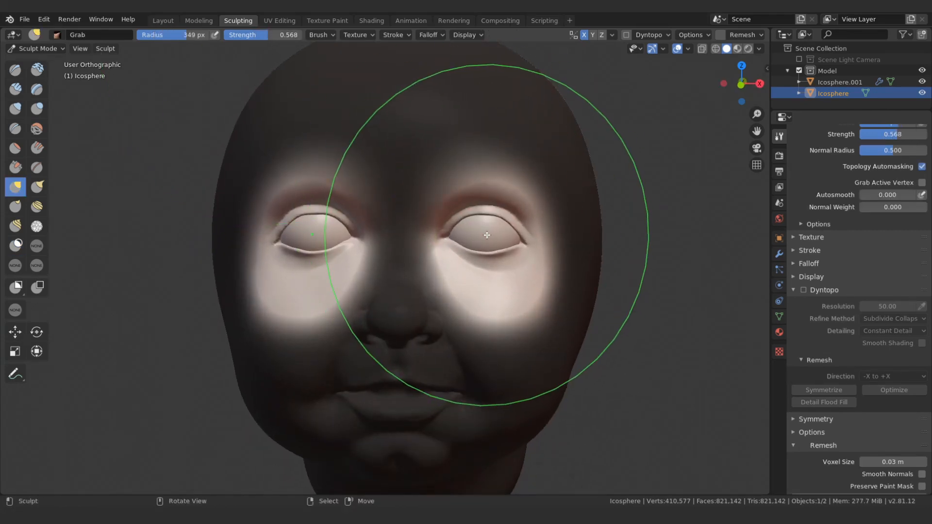
left_click_drag(485, 242, 489, 267)
key("f")
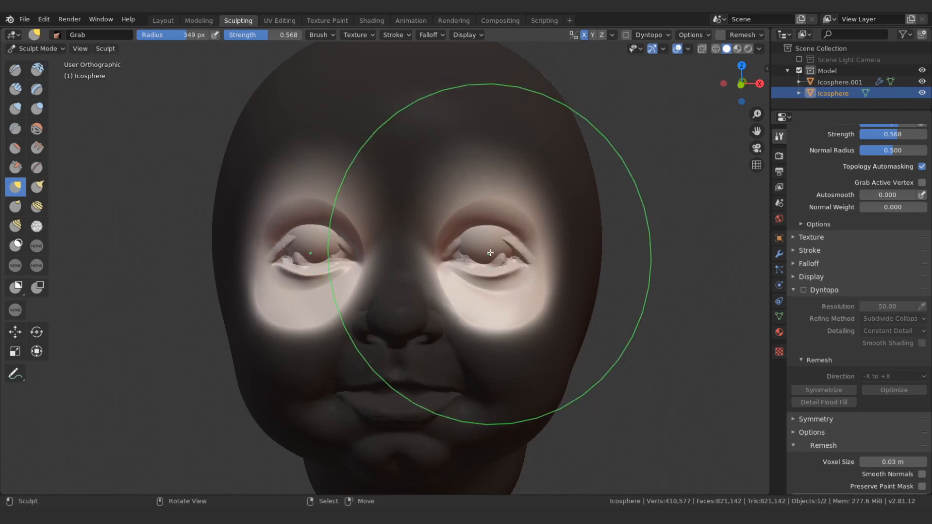
left_click(443, 221)
Switch to the Layout workspace and move the eyeballs -0.184 m along Z to fit the lowered eyelids.
left_click(163, 21)
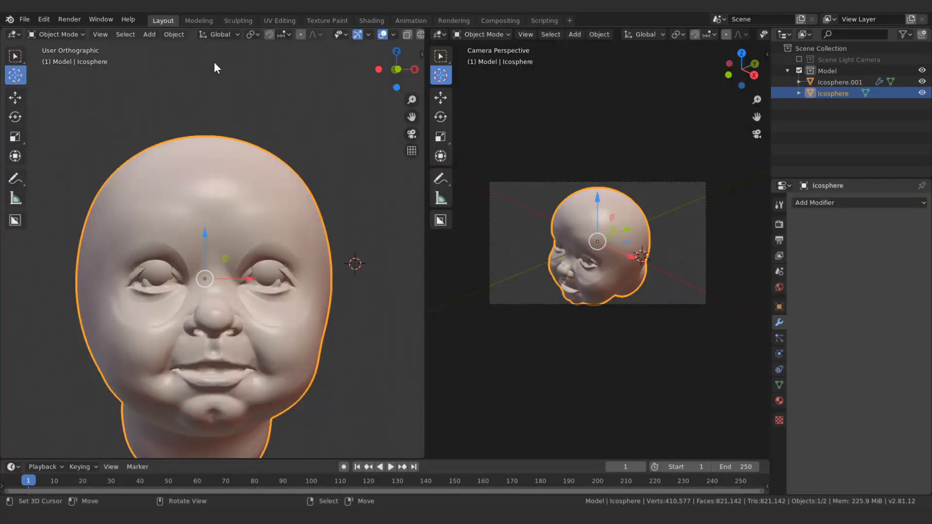
left_click(264, 272)
key("g")
key("z")
left_click(265, 244)
scroll(266, 272, "up", 7)
middle_click_drag(267, 280, 297, 265)
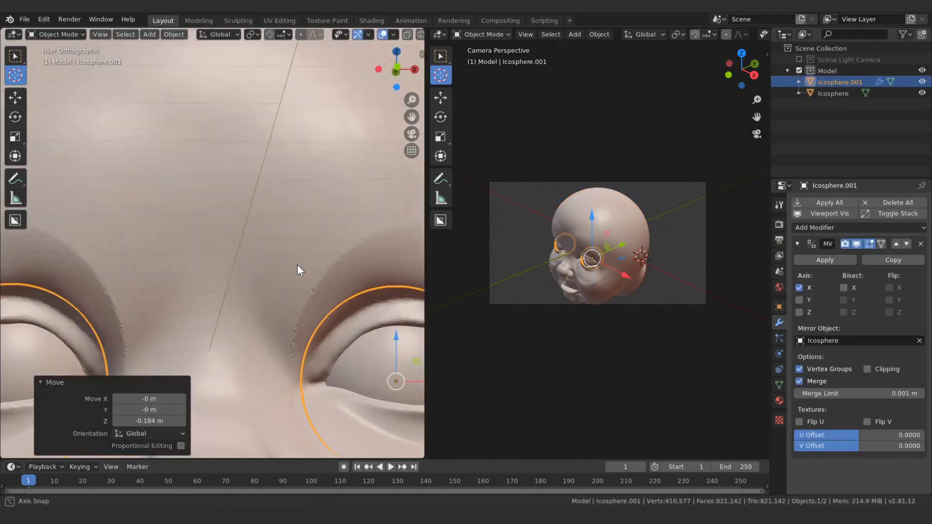
Fine-tune the eyeballs' height along Z in front view, and reselect the head in the Sculpting workspace.
key("KP_1")
scroll(297, 265, "down", 4)
key("g")
key("z")
left_click(308, 255)
left_click(202, 112)
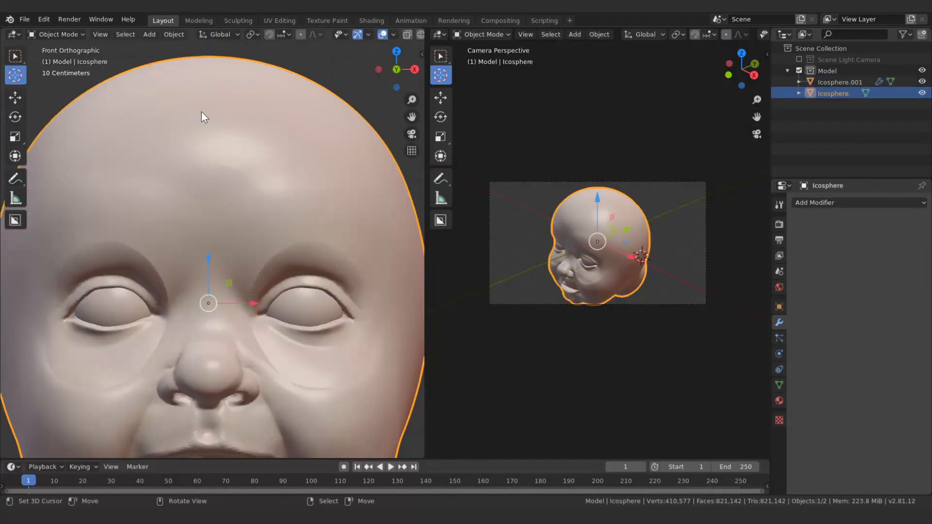
left_click(244, 21)
Soften the crease left around the under-eye area with Dyntopo enabled at resolution 40, raising the brush radius to 37 px.
middle_click_drag(369, 301, 389, 333)
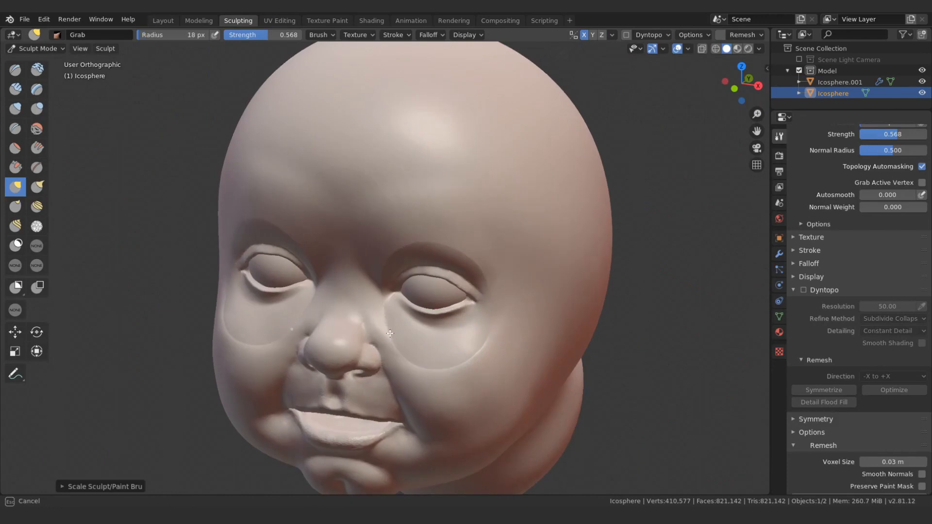
middle_click_drag(466, 358, 468, 358)
key("f")
left_click(457, 350)
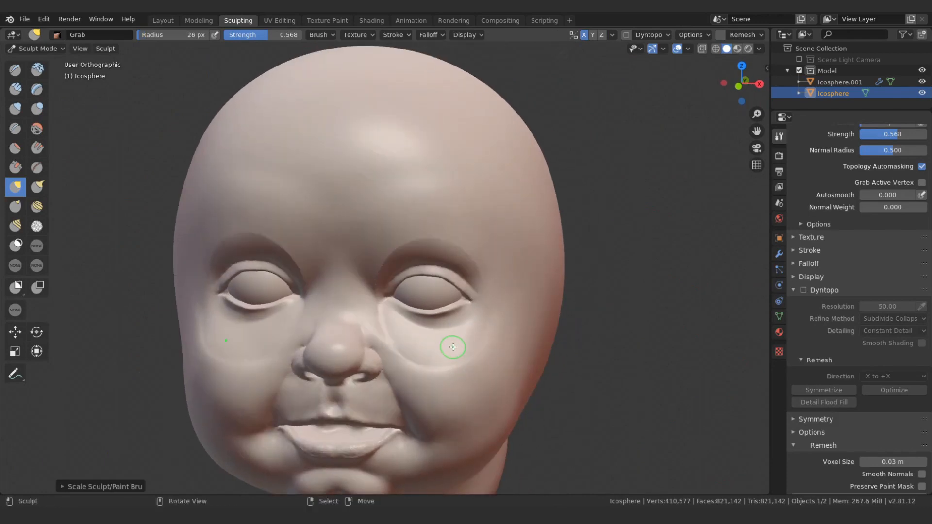
key("f")
left_click(422, 367)
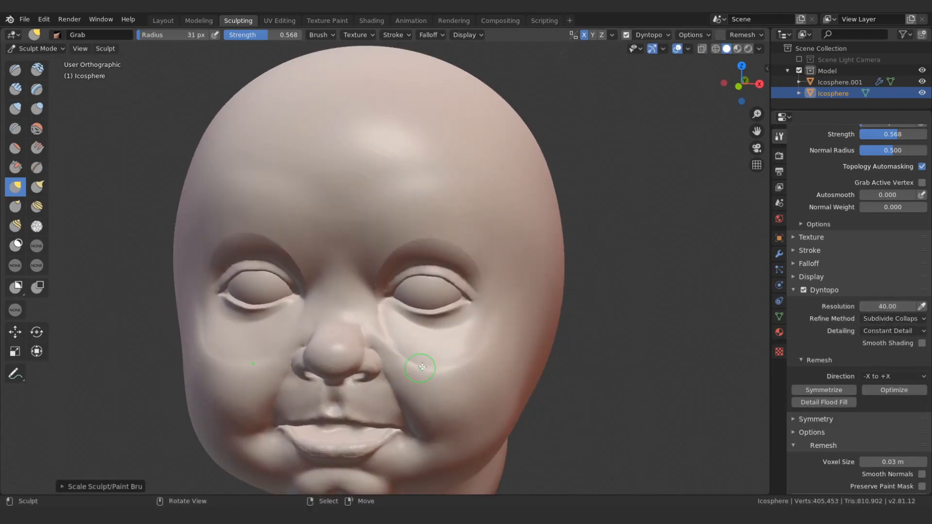
left_click_drag(466, 347, 468, 346)
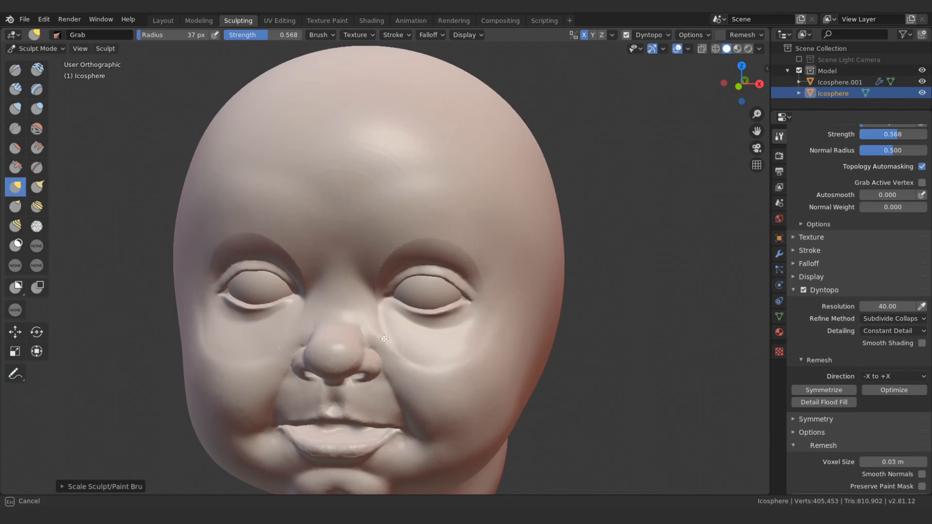
left_click_drag(384, 338, 379, 287)
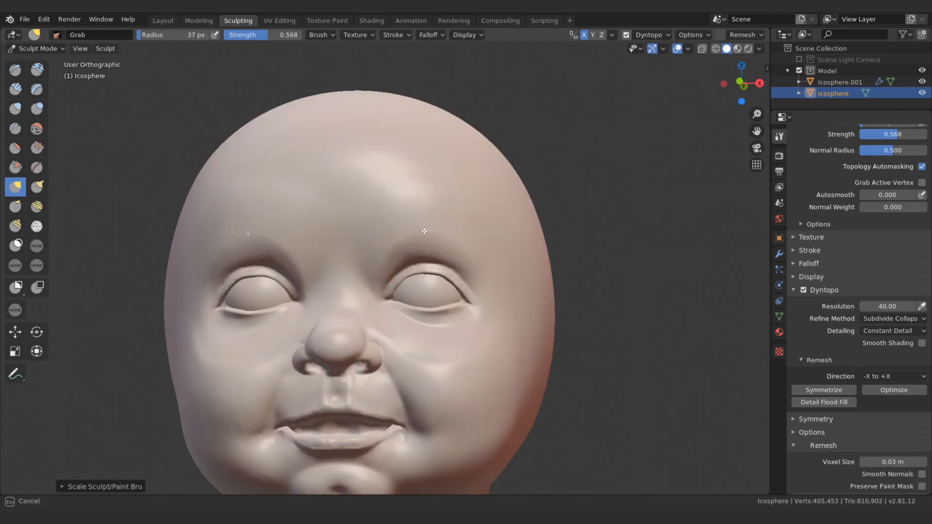
Build up the nose bridge and the area between the brows with Clay Strips at about an 81 to 72 px radius.
scroll(417, 237, "up", 5)
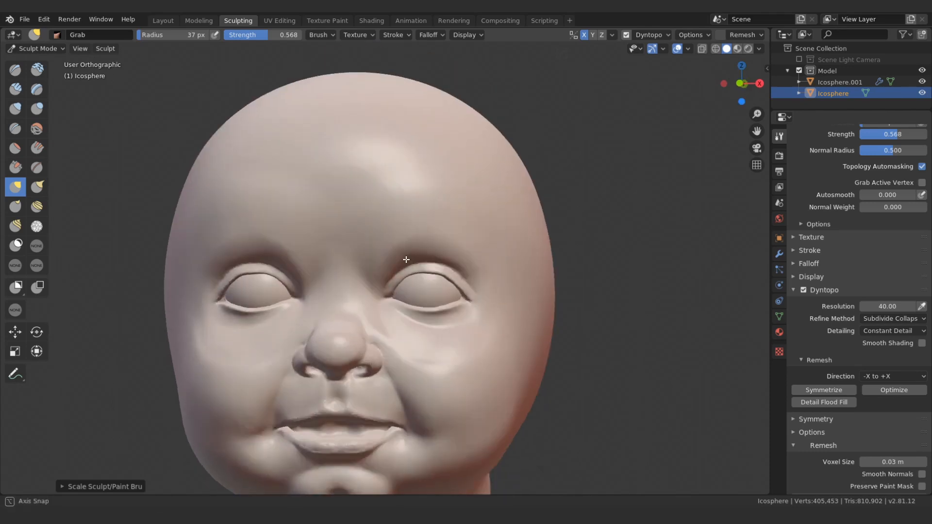
key("c")
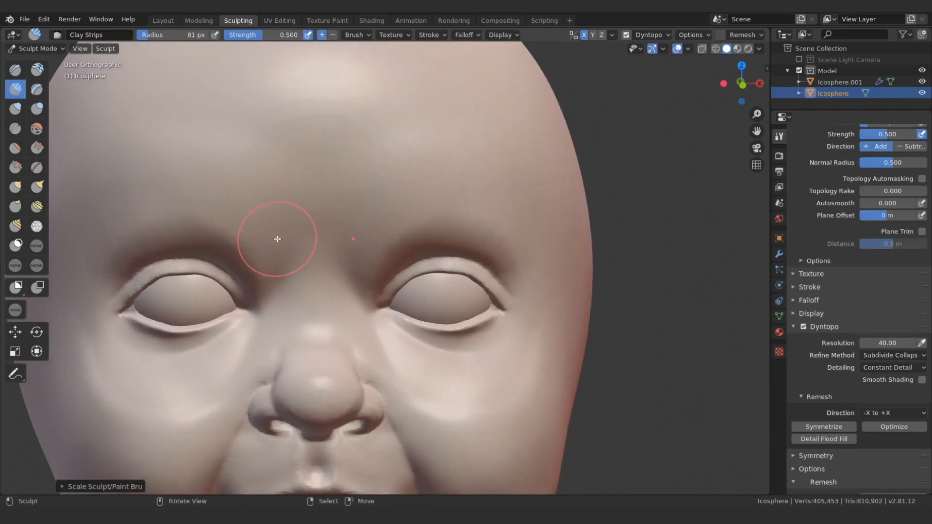
left_click_drag(262, 218, 306, 272)
left_click_drag(305, 223, 313, 279)
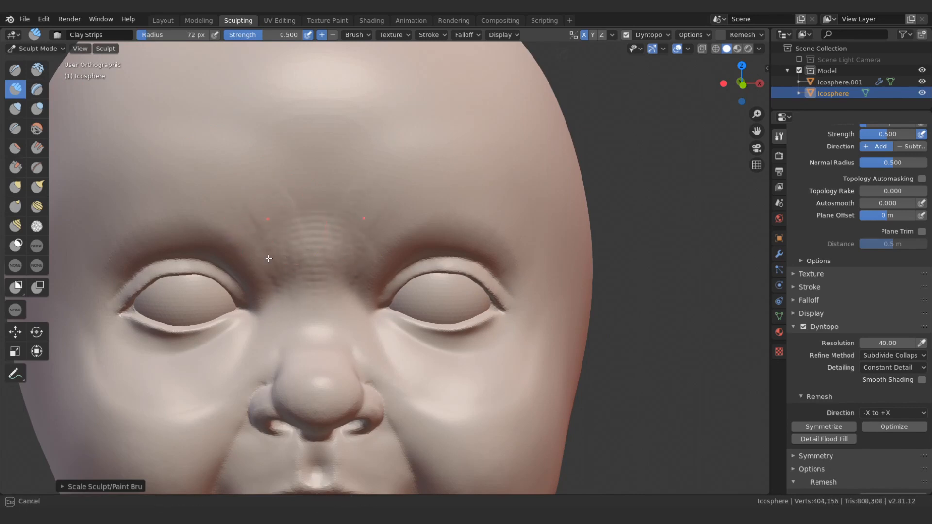
mouse_move(277, 255)
left_mouse_down()
mouse_move(277, 199)
mouse_move(263, 233)
left_mouse_up()
mouse_move(389, 233)
left_mouse_down()
mouse_move(478, 220)
mouse_move(416, 222)
mouse_move(419, 233)
left_mouse_up()
mouse_move(375, 253)
left_mouse_down()
mouse_move(397, 205)
mouse_move(383, 218)
left_mouse_up()
mouse_move(382, 218)
middle_mouse_down("ctrl")
mouse_move(362, 315)
mouse_move(403, 233)
middle_mouse_up("ctrl")
Fill the area between the inner eye corner and the nose with Clay Strips, reducing the radius to 36 px.
mouse_move(478, 311)
middle_mouse_down()
mouse_move(452, 327)
mouse_move(420, 277)
middle_mouse_up()
key("bracketleft")
key("bracketleft")
key("bracketleft")
key("bracketleft")
left_click_drag(381, 330, 376, 351)
key("bracketleft")
key("bracketleft")
middle_click_drag(454, 333, 356, 266)
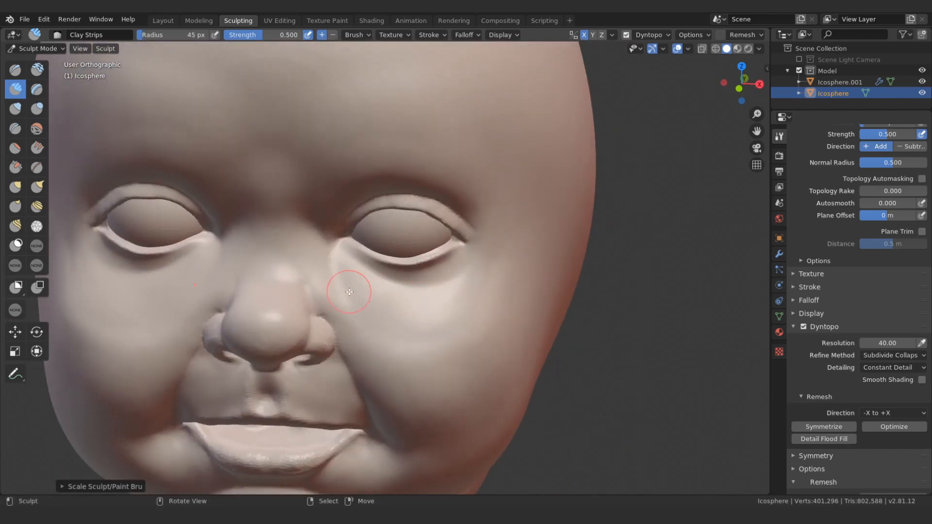
left_click_drag(356, 267, 345, 307)
middle_click_drag(324, 234, 336, 301)
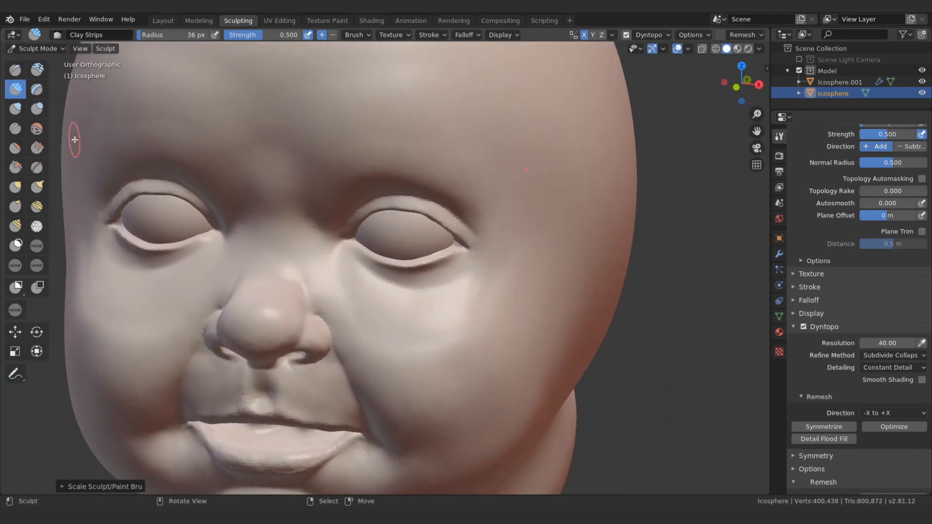
Inflate the cheek from beside the nose down along the smile fold with Inflate/Deflate.
left_click(15, 109)
key("bracketright")
key("bracketright")
key("bracketright")
middle_click_drag(462, 347, 476, 340)
left_click_drag(371, 323, 427, 374)
Puff up the upper cheek below the eye with Inflate/Deflate at a 95 px radius.
key("bracketright")
key("bracketright")
key("bracketright")
key("bracketright")
key("bracketright")
left_click_drag(418, 337, 408, 323)
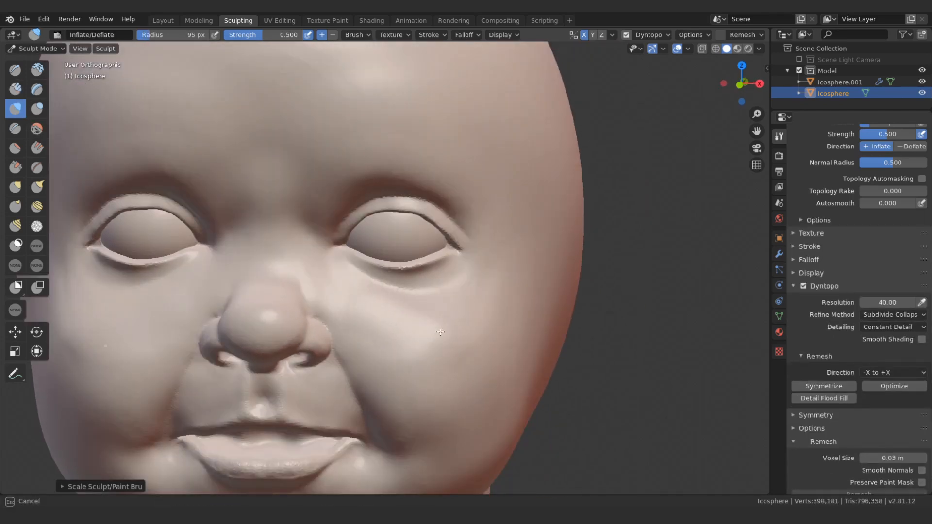
scroll(448, 332, "down", 1)
middle_click_drag(430, 339, 436, 340)
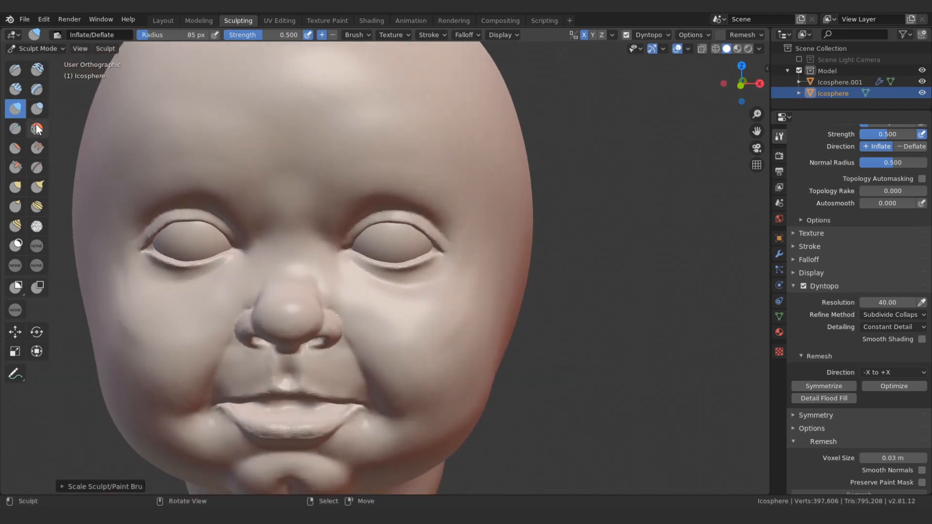
Add volume to the cheek and cheekbone with the Blob brush at 0.383 strength.
left_click(37, 108)
left_click_drag(390, 340, 380, 355)
middle_click_drag(452, 331, 422, 346)
left_click_drag(427, 327, 452, 330)
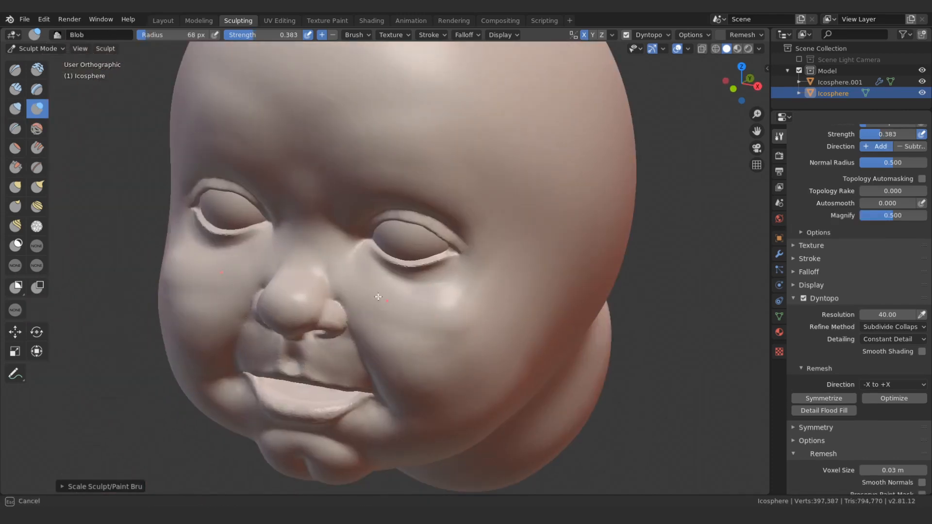
Build up the upper cheek below the eye with the Blob brush, reducing the radius from 68 to 54 px.
mouse_move(377, 297)
left_mouse_down()
mouse_move(388, 324)
mouse_move(413, 334)
left_mouse_up()
key("bracketleft")
key("bracketleft")
middle_click_drag(461, 299, 363, 288)
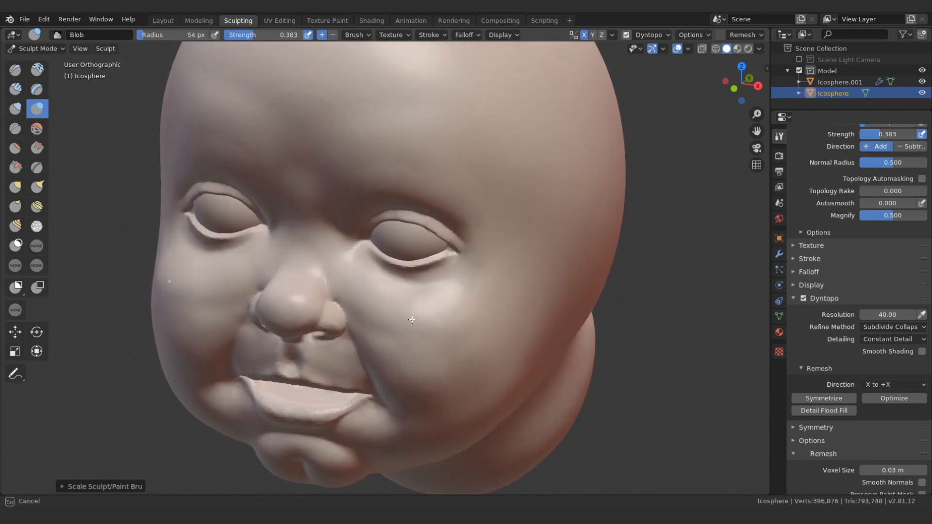
left_click_drag(412, 320, 458, 323)
middle_click_drag(459, 323, 467, 322)
Add volume along the cheek beside the nose and smile fold with the Blob brush at a 43 px radius.
key("bracketleft")
key("bracketleft")
left_click_drag(388, 345, 392, 349)
middle_click_drag(392, 350, 426, 328)
left_click_drag(370, 343, 379, 359)
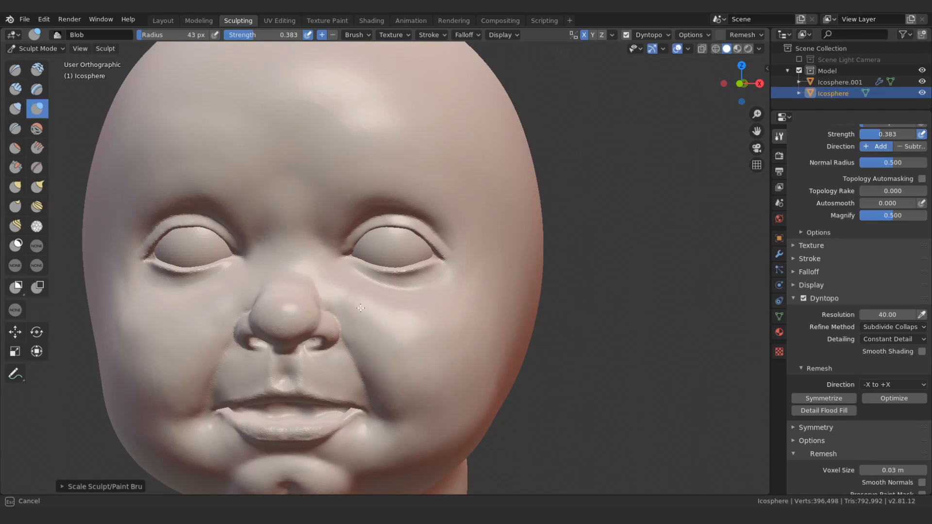
left_click_drag(399, 345, 406, 341)
middle_click_drag(406, 342, 403, 358)
mouse_move(466, 325)
left_mouse_down()
mouse_move(424, 321)
mouse_move(459, 339)
mouse_move(456, 313)
left_mouse_up()
Fill out the lower cheek beside the mouth corner with a larger Blob brush.
key("bracketright")
middle_click_drag(420, 315, 420, 300)
key("bracketright")
key("bracketright")
key("bracketright")
key("bracketright")
key("bracketright")
mouse_move(410, 407)
left_mouse_down()
mouse_move(456, 379)
mouse_move(420, 402)
mouse_move(421, 421)
left_mouse_up()
Round out the whole cheek from the mouth corner up to the cheekbone with the Blob brush at an 85 px radius.
scroll(404, 410, "down", 2)
mouse_move(420, 418)
middle_mouse_down()
mouse_move(435, 417)
mouse_move(432, 338)
middle_mouse_up()
scroll(439, 304, "up", 1)
key("bracketright")
left_click_drag(487, 312, 465, 335)
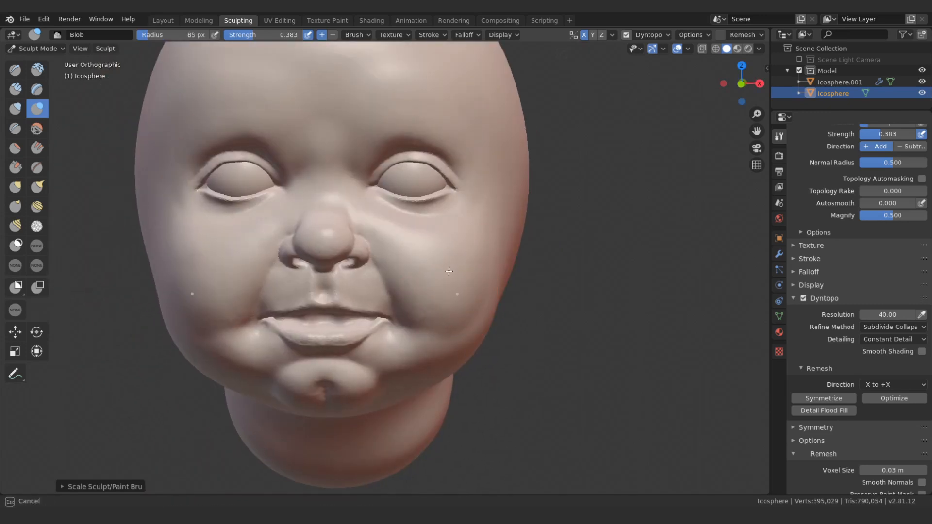
left_click_drag(449, 271, 442, 265)
left_click_drag(433, 330, 408, 273)
left_click_drag(464, 286, 439, 266)
Add volume to the brow above the eye with the Blob brush at a 54 px radius.
mouse_move(439, 265)
middle_mouse_down()
mouse_move(460, 275)
mouse_move(456, 252)
mouse_move(451, 351)
middle_mouse_up()
scroll(455, 243, "up", 1)
key("bracketleft")
key("bracketleft")
key("bracketleft")
key("bracketleft")
left_click_drag(425, 238, 451, 239)
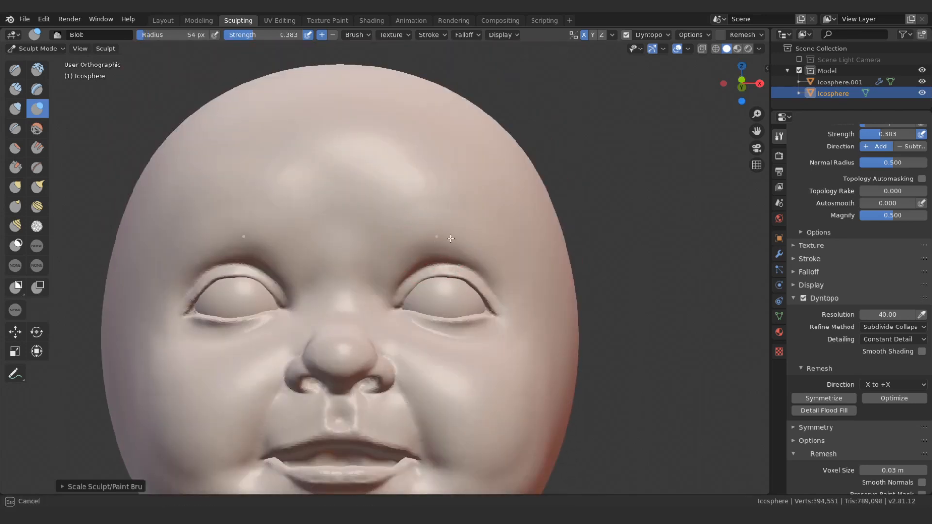
Pull the upper back of the skull outward in side view with the Grab brush at a 310 px radius.
mouse_move(505, 284)
middle_mouse_down()
mouse_move(442, 366)
mouse_move(499, 223)
middle_mouse_up()
scroll(505, 360, "down", 3)
key("g")
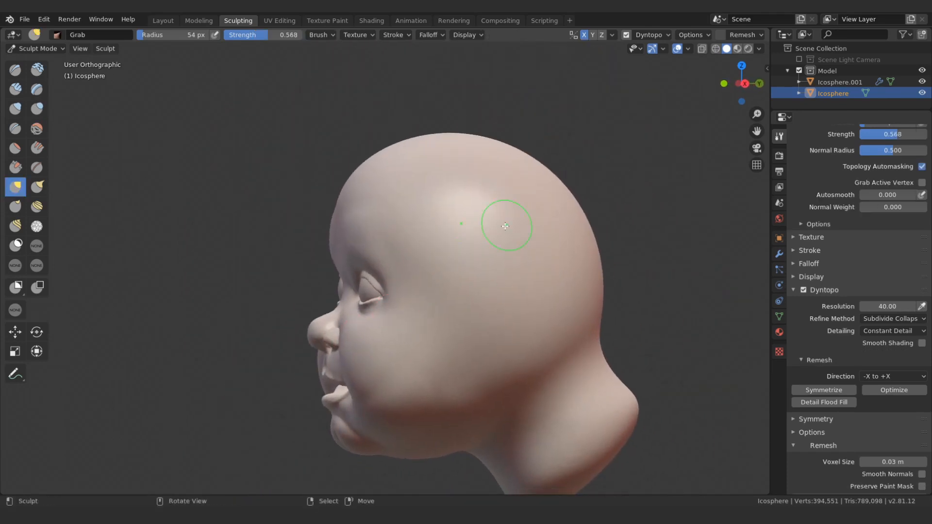
key("bracketright")
key("bracketright")
key("bracketright")
key("bracketright")
key("bracketright")
key("bracketright")
key("bracketright")
key("bracketright")
key("bracketright")
key("bracketright")
key("bracketright")
key("bracketright")
key("bracketright")
key("bracketright")
key("bracketright")
key("bracketright")
key("bracketright")
key("bracketleft")
left_click_drag(527, 212, 536, 208)
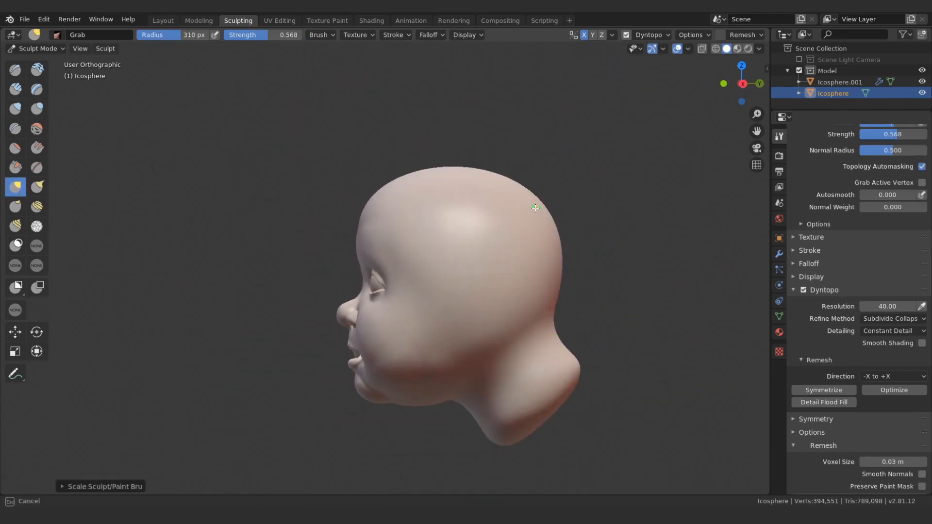
Paint a round mask for the ear on the side of the head at a 48 px radius and invert it.
mouse_move(405, 262)
left_mouse_down("alt")
mouse_move(502, 269)
mouse_move(408, 264)
left_mouse_up("alt")
mouse_move(468, 335)
left_mouse_down("ctrl+alt")
mouse_move(469, 287)
mouse_move(455, 308)
left_mouse_up("ctrl+alt")
key("bracketleft")
key("bracketleft")
key("bracketleft")
key("bracketleft")
key("bracketleft")
key("bracketleft")
key("bracketleft")
key("bracketleft")
key("bracketleft")
key("bracketleft")
key("bracketleft")
key("bracketleft")
key("bracketleft")
key("bracketleft")
key("m")
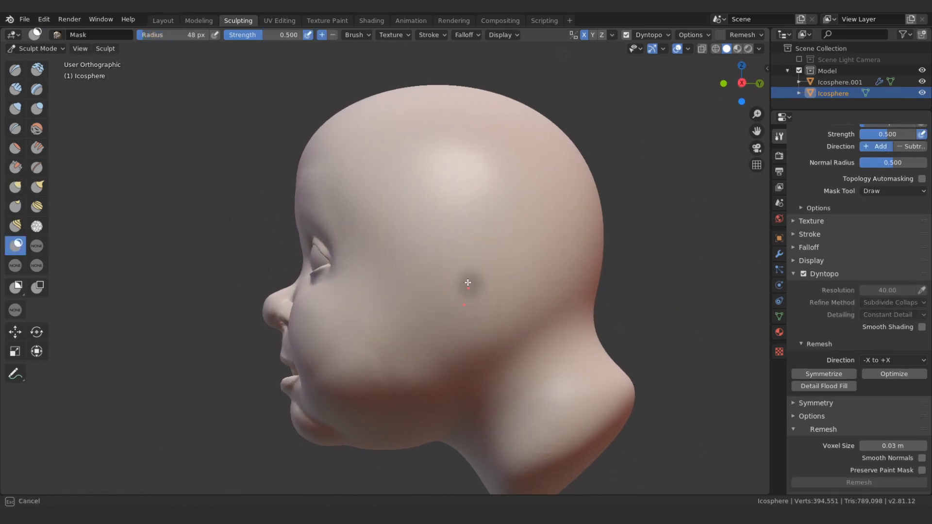
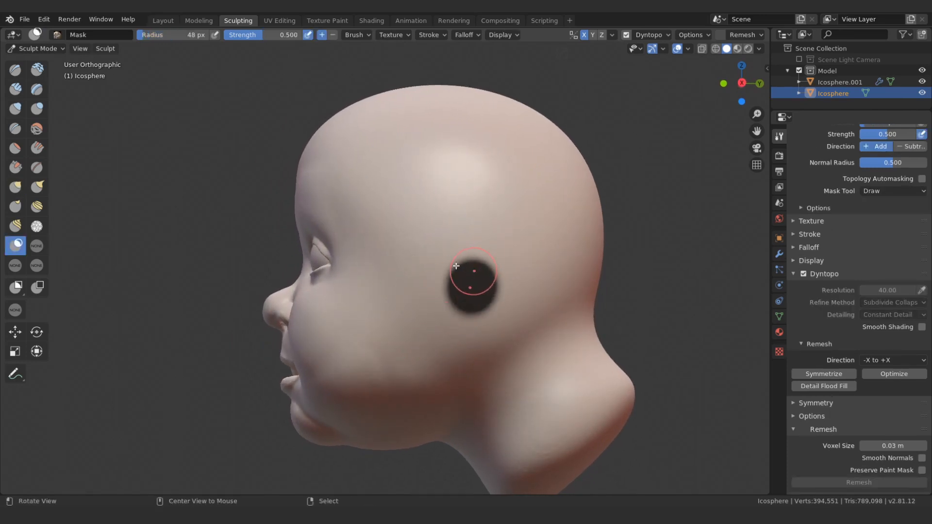
key("ctrl+i")
Pull the unmasked ear patch outward from the head with the Grab brush at a 116 px radius.
key("g")
key("bracketright")
key("bracketright")
key("bracketright")
key("bracketright")
key("bracketright")
key("bracketright")
key("bracketright")
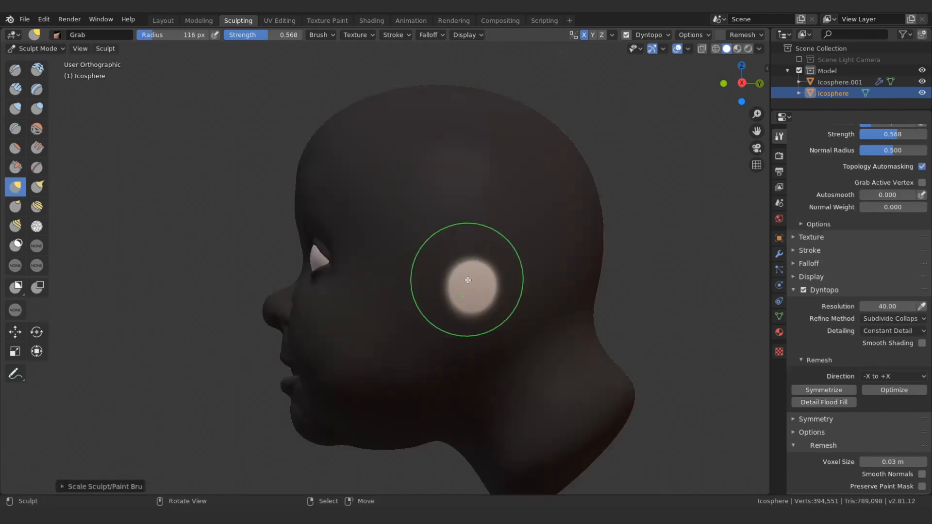
mouse_move(468, 277)
left_mouse_down("alt")
mouse_move(537, 293)
mouse_move(454, 278)
mouse_move(466, 267)
left_mouse_up("alt")
Refine the outline of the pulled-out ear with the Grab brush at a 53 px radius.
key("bracketleft")
key("bracketleft")
key("bracketleft")
key("bracketleft")
key("bracketleft")
key("bracketleft")
key("bracketleft")
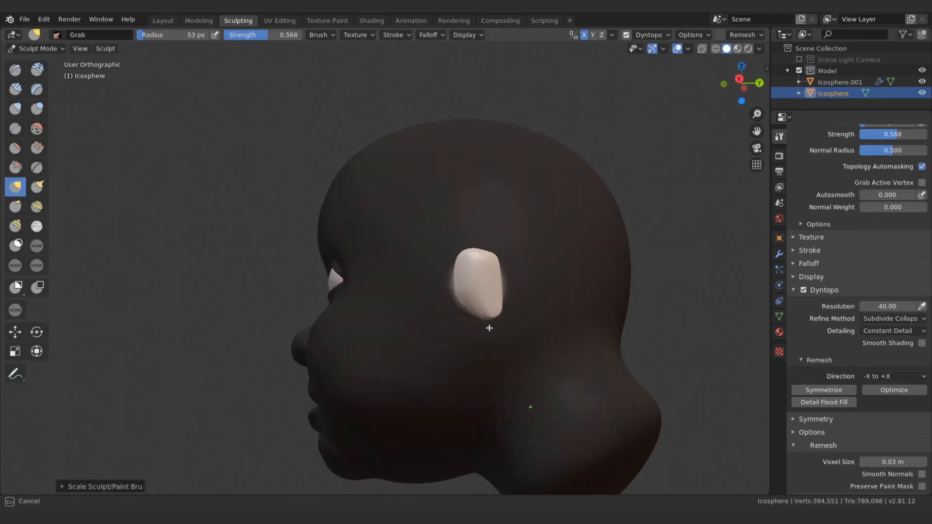
mouse_move(461, 305)
left_mouse_down("alt")
mouse_move(500, 285)
mouse_move(562, 318)
mouse_move(495, 278)
left_mouse_up("alt")
mouse_move(483, 302)
middle_mouse_down()
mouse_move(497, 295)
mouse_move(388, 282)
middle_mouse_up()
Stretch the ear's top upward and its lower end downward with the Grab brush at a 128 px radius.
key("bracketright")
key("bracketright")
key("bracketright")
key("bracketright")
key("bracketright")
key("bracketright")
key("bracketright")
key("bracketright")
key("bracketright")
left_click_drag(511, 262, 512, 256)
left_click_drag(512, 322, 509, 330)
mouse_move(509, 331)
middle_mouse_down()
mouse_move(468, 308)
mouse_move(519, 272)
mouse_move(504, 272)
mouse_move(529, 286)
middle_mouse_up()
left_click_drag(528, 286, 511, 246)
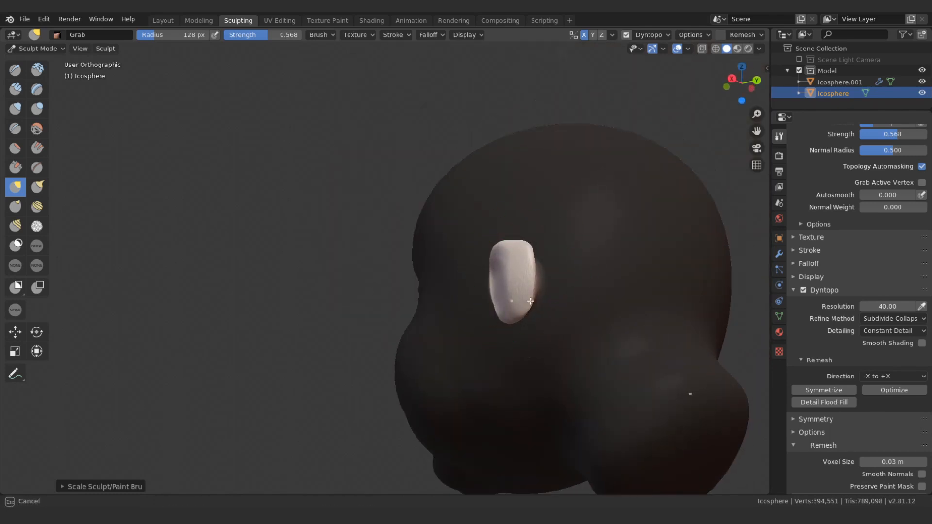
mouse_move(531, 301)
middle_mouse_down()
mouse_move(485, 257)
mouse_move(510, 253)
mouse_move(488, 282)
mouse_move(541, 309)
mouse_move(480, 335)
mouse_move(641, 283)
mouse_move(616, 260)
middle_mouse_up()
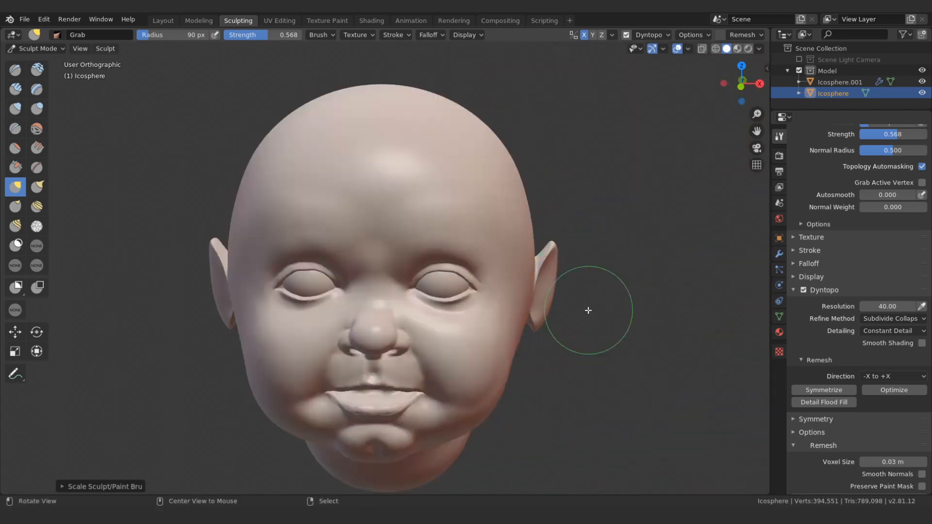
Thicken the lower edge of the ear with Inflate/Deflate at a 40 px radius.
mouse_move(588, 310)
middle_mouse_down()
mouse_move(574, 308)
mouse_move(582, 344)
middle_mouse_up()
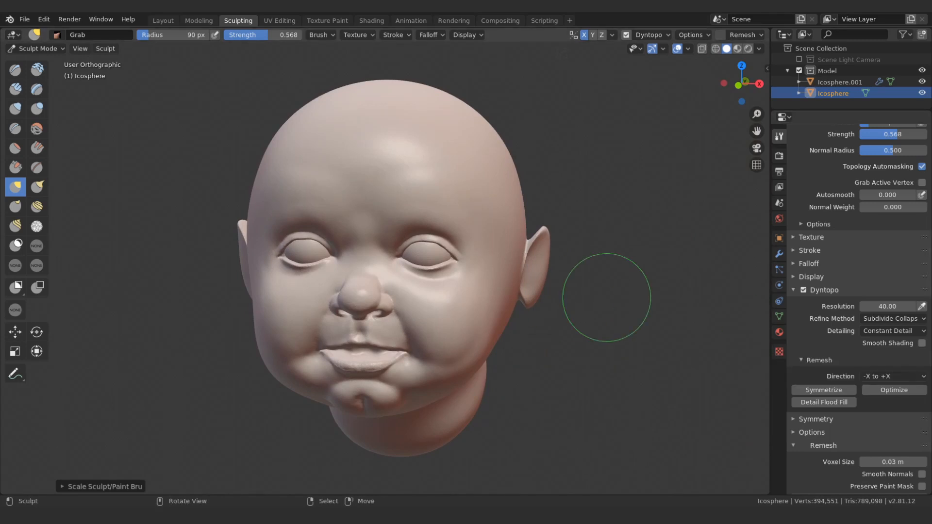
mouse_move(606, 297)
middle_mouse_down()
mouse_move(582, 322)
mouse_move(547, 316)
mouse_move(313, 159)
middle_mouse_up()
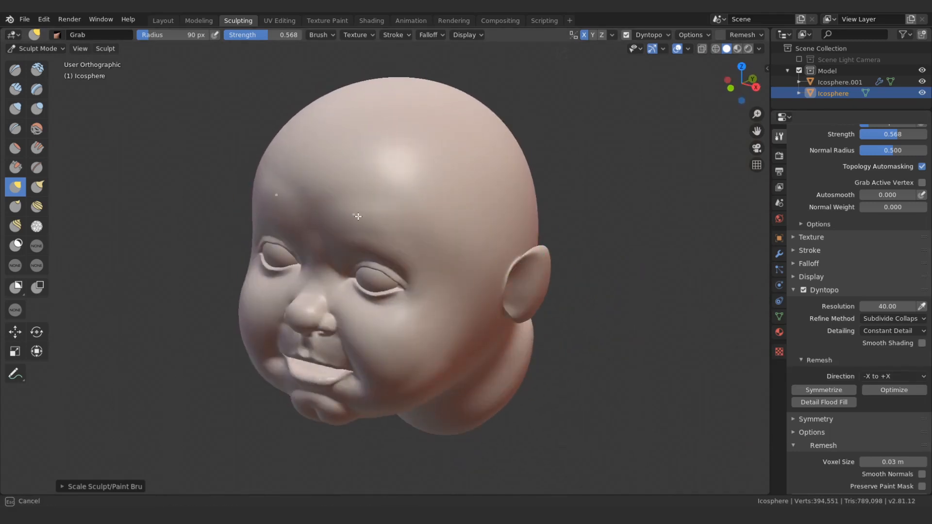
mouse_move(466, 224)
middle_mouse_down()
mouse_move(479, 221)
mouse_move(445, 301)
mouse_move(418, 289)
mouse_move(410, 252)
middle_mouse_up()
scroll(445, 301, "up", 4)
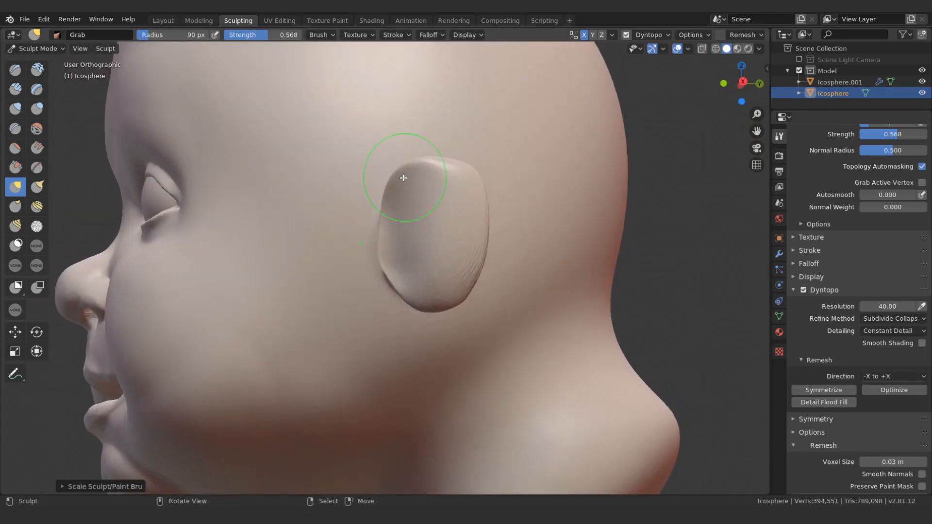
key("c")
mouse_move(403, 214)
left_mouse_down("alt")
mouse_move(437, 235)
mouse_move(429, 246)
mouse_move(463, 209)
mouse_move(508, 210)
mouse_move(548, 316)
mouse_move(532, 363)
left_mouse_up("alt")
key("i")
key("bracketleft")
key("bracketleft")
key("bracketleft")
key("bracketleft")
key("bracketleft")
key("bracketleft")
key("bracketleft")
middle_click_drag(531, 322, 540, 280)
left_click_drag(532, 325, 532, 327)
middle_click_drag(533, 326, 536, 321)
left_click_drag(536, 320, 531, 344)
Inflate the ear's front rim up to its upper attachment to the head.
mouse_move(437, 310)
middle_mouse_down()
mouse_move(474, 281)
mouse_move(511, 306)
middle_mouse_up()
left_click_drag(512, 306, 526, 315)
mouse_move(408, 272)
middle_mouse_down()
mouse_move(484, 261)
mouse_move(504, 182)
middle_mouse_up()
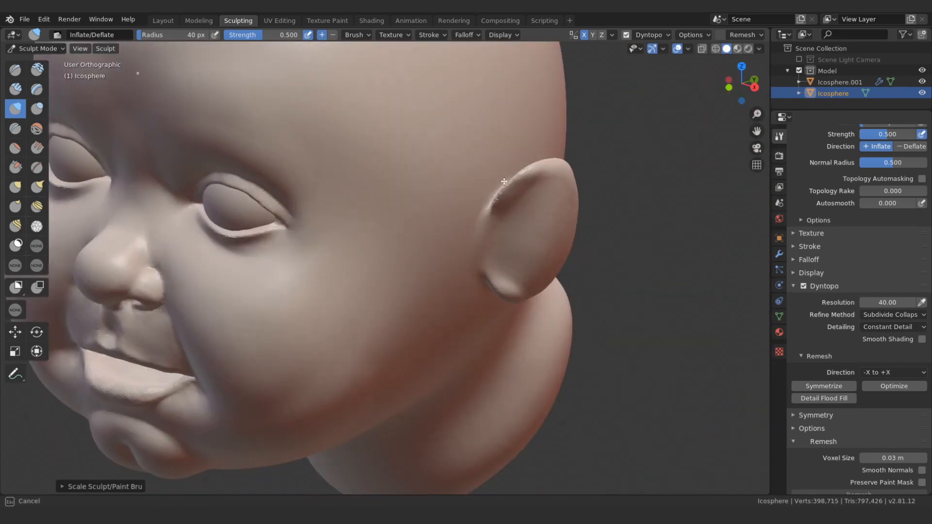
left_click_drag(511, 190, 493, 206)
middle_click_drag(474, 252, 500, 235)
middle_click_drag(563, 209, 498, 227)
Thicken the back of the ear from top to lobe with Inflate/Deflate at 0.500 strength.
left_click_drag(541, 229, 561, 269)
middle_click_drag(597, 289, 561, 253)
left_click_drag(562, 248, 566, 254)
middle_click_drag(571, 246, 546, 229)
left_click_drag(546, 228, 558, 258)
middle_click_drag(558, 257, 561, 296)
left_click_drag(562, 297, 563, 358)
mouse_move(599, 350)
middle_mouse_down()
mouse_move(577, 309)
mouse_move(583, 328)
middle_mouse_up()
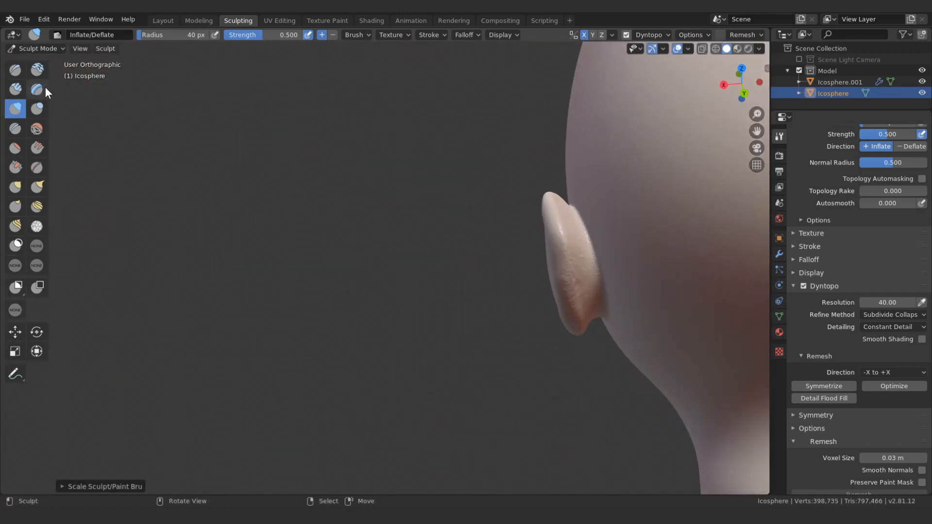
Carve a groove behind the ear with the Crease brush at a 32 px radius and 0.250 strength.
left_click(15, 128)
key("f")
left_click(232, 159)
middle_click_drag(505, 194, 522, 214)
left_click_drag(551, 209, 571, 264)
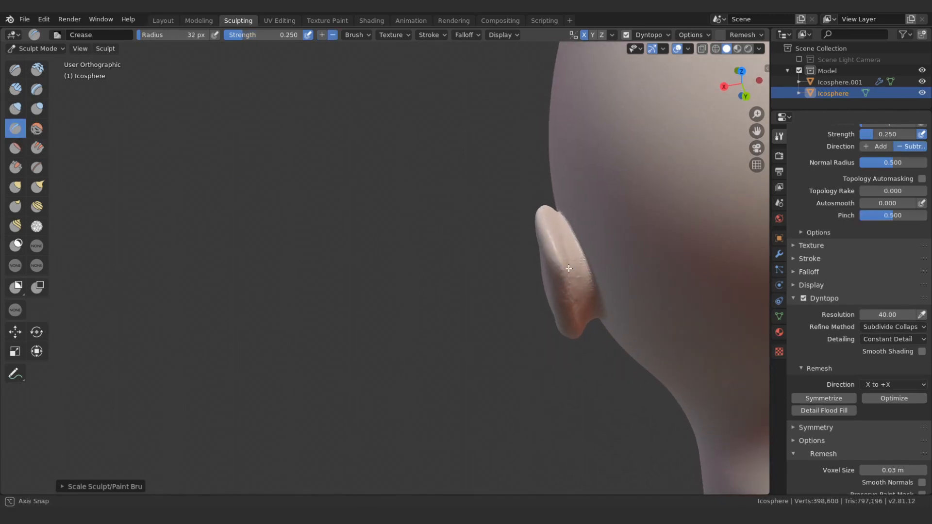
middle_click_drag(569, 268, 575, 250)
left_click_drag(574, 310, 570, 292)
Extend the crease behind the ear from the lobe up to the top of the ear.
middle_click_drag(571, 291, 589, 355)
mouse_move(590, 355)
left_mouse_down()
mouse_move(600, 374)
mouse_move(594, 361)
left_mouse_up()
middle_click_drag(594, 361, 584, 358)
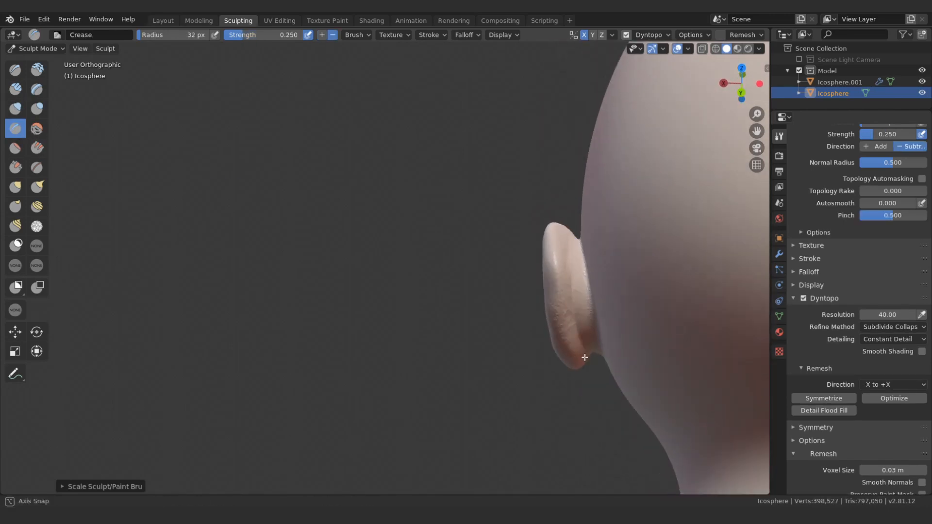
left_click_drag(583, 340, 568, 262)
middle_click_drag(564, 248, 568, 277)
left_click_drag(567, 277, 562, 246)
middle_click_drag(564, 262, 553, 224)
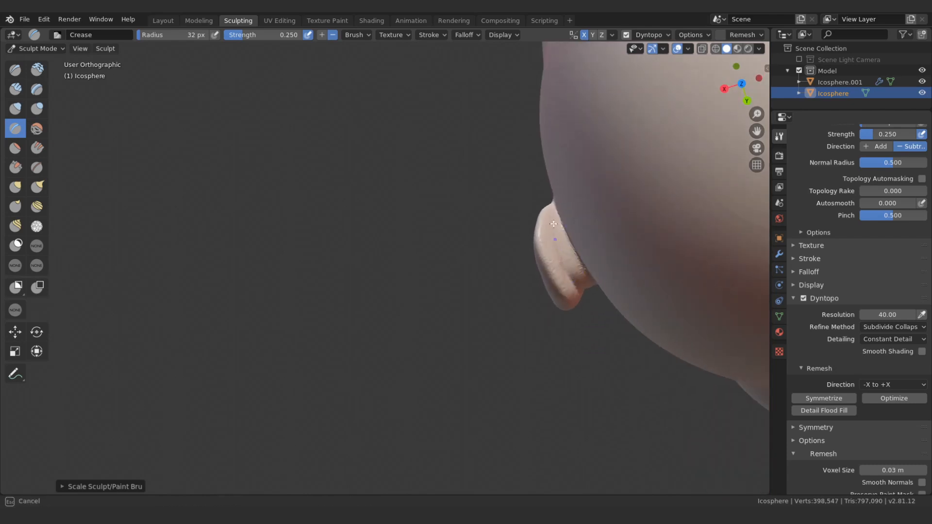
Deepen the lower part of the crease where the back of the ear meets the head.
left_click_drag(578, 285, 583, 291)
middle_click_drag(590, 330, 594, 272)
left_click_drag(588, 272, 591, 289)
middle_click_drag(594, 326, 595, 287)
left_click_drag(597, 316, 603, 339)
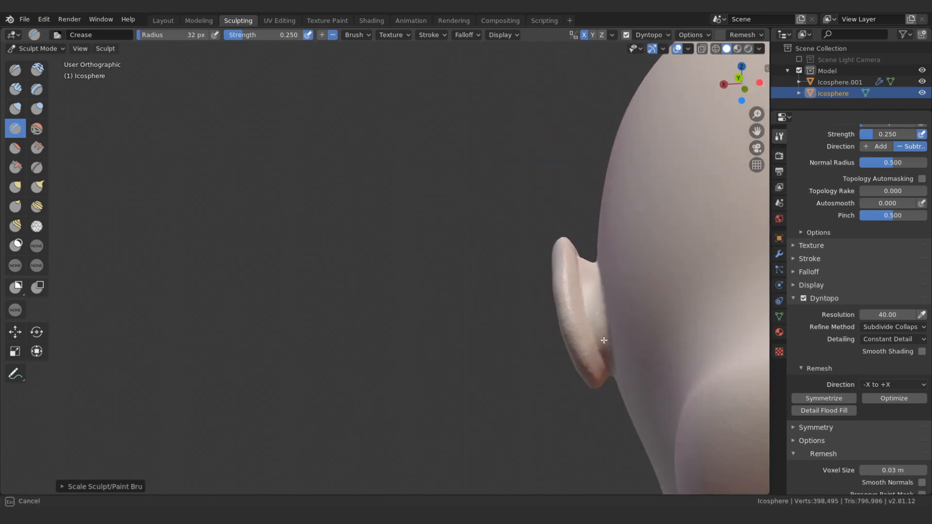
Extend the crease behind the upper part of the ear with the Crease brush at 0.250 strength.
middle_click_drag(607, 403, 609, 370)
middle_click_drag(568, 268, 563, 233)
left_click_drag(564, 233, 568, 283)
middle_click_drag(568, 277, 564, 214)
left_click_drag(563, 214, 572, 229)
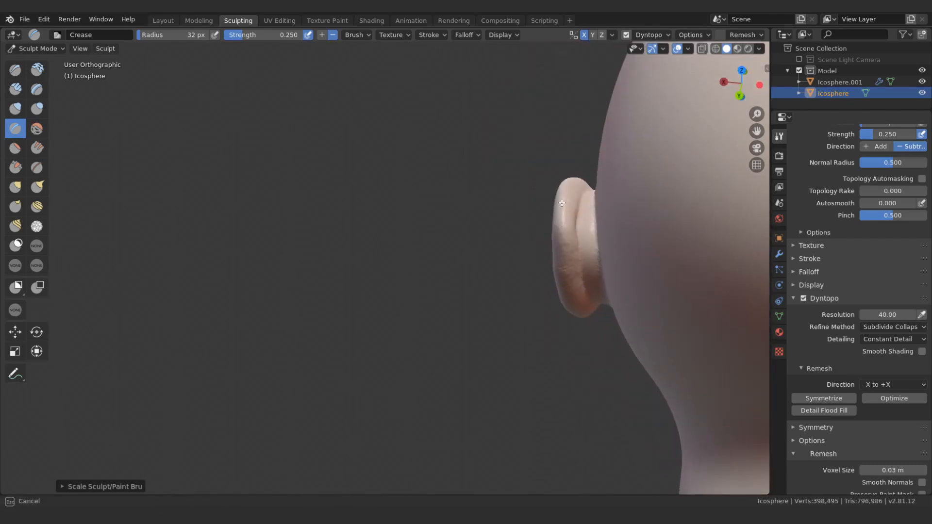
middle_click_drag(539, 277, 518, 249)
left_click_drag(518, 250, 553, 271, "alt")
left_click_drag(569, 335, 545, 334, "alt")
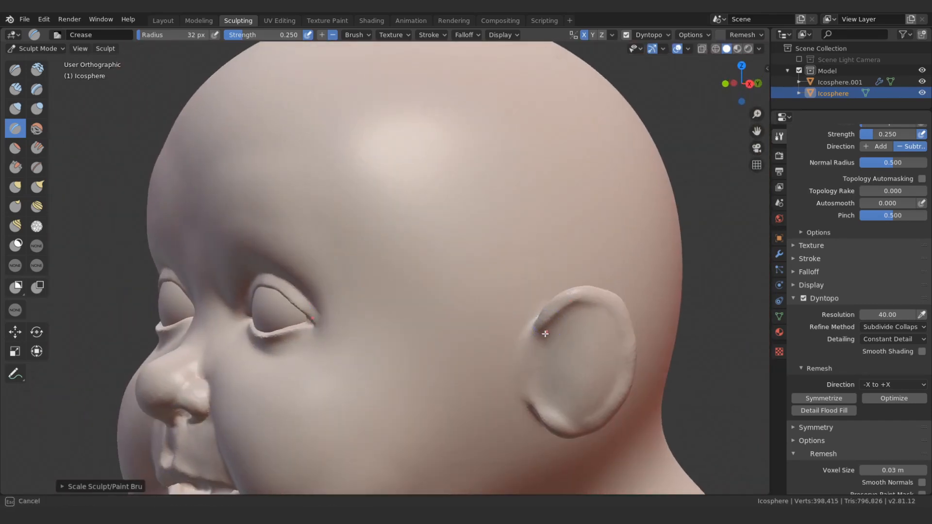
middle_click_drag(588, 297, 547, 310)
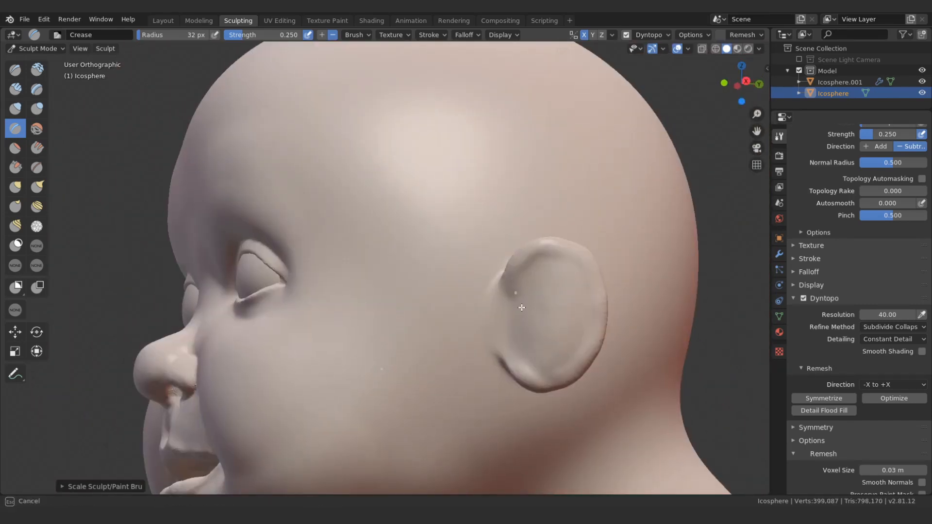
Sculpt along the rear inner rim of the ear and turn off Dyntopo.
key("shift+9")
key("f")
left_click(462, 271)
left_click_drag(580, 276, 579, 339)
mouse_move(581, 265)
left_mouse_down()
mouse_move(558, 291)
mouse_move(558, 262)
mouse_move(583, 291)
left_mouse_up()
left_click(802, 274)
Hollow out the ear inside its rear rim with the SculptDraw brush at 0.500 strength.
left_click(35, 72)
key("x")
key("f")
left_click(529, 286)
middle_click_drag(564, 274, 551, 273)
mouse_move(577, 330)
left_mouse_down("ctrl")
mouse_move(568, 350)
mouse_move(539, 286)
mouse_move(561, 269)
mouse_move(532, 330)
mouse_move(530, 272)
mouse_move(568, 335)
mouse_move(559, 352)
mouse_move(553, 301)
left_mouse_up("ctrl")
mouse_move(553, 301)
middle_mouse_down()
mouse_move(573, 320)
mouse_move(545, 246)
middle_mouse_up()
Define the front inner edge of the ear's rim with a smaller SculptDraw brush at a 16 px radius.
key("bracketleft")
key("bracketleft")
key("bracketleft")
key("bracketleft")
key("bracketleft")
key("bracketleft")
mouse_move(544, 266)
left_mouse_down()
mouse_move(523, 287)
mouse_move(522, 308)
left_mouse_up()
middle_click_drag(523, 315, 518, 304)
left_click_drag(518, 304, 519, 313)
mouse_move(519, 311)
middle_mouse_down()
mouse_move(521, 275)
mouse_move(591, 308)
mouse_move(555, 357)
mouse_move(573, 319)
mouse_move(535, 291)
mouse_move(563, 311)
middle_mouse_up()
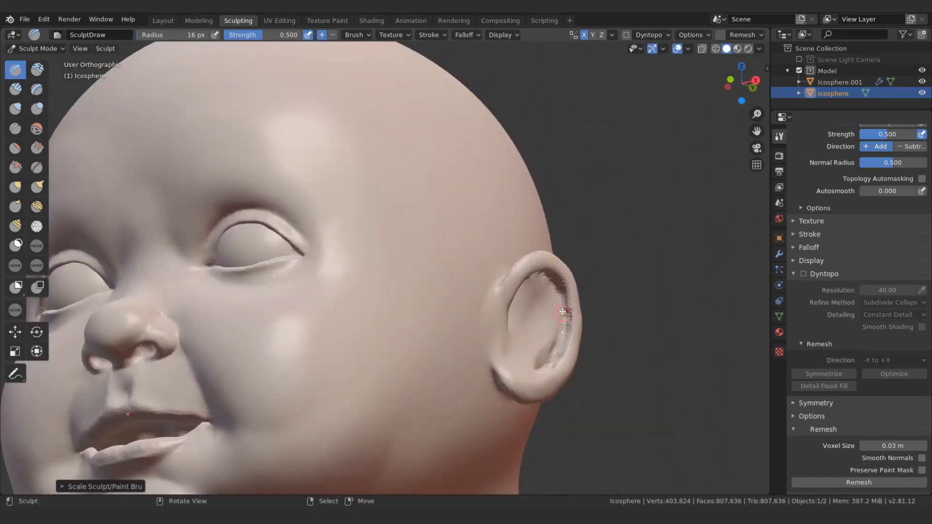
Build up the outer rim across the top and upper back of the ear with SculptDraw at a 26 px radius.
mouse_move(559, 273)
middle_mouse_down()
mouse_move(560, 368)
mouse_move(574, 310)
middle_mouse_up()
middle_click_drag(573, 373, 575, 303)
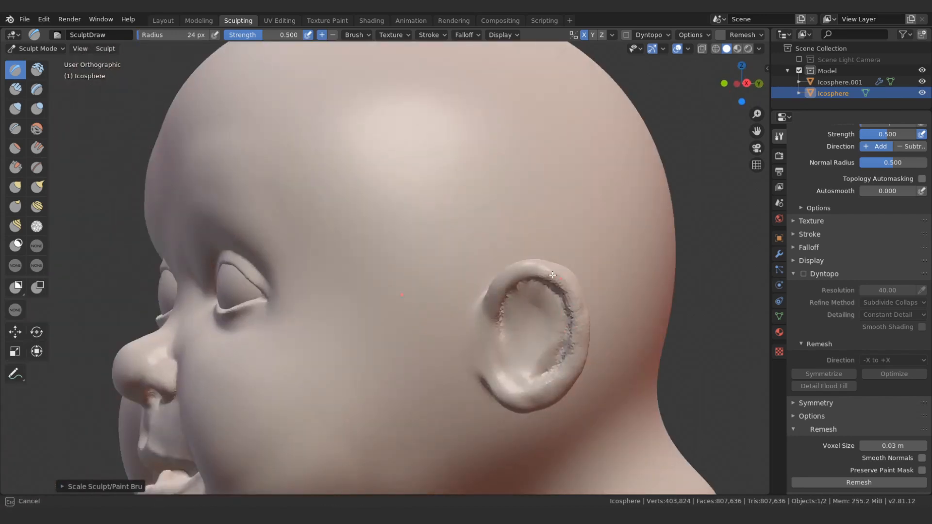
middle_click_drag(584, 350, 626, 335)
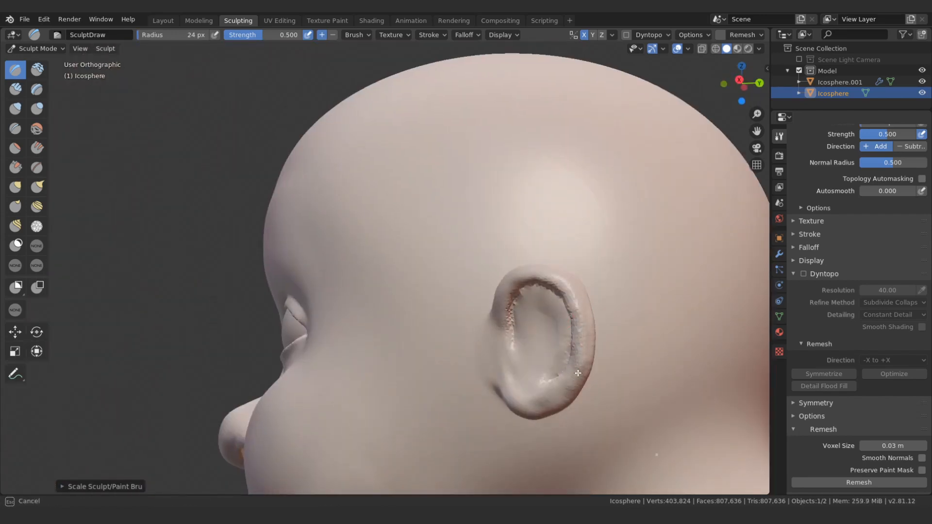
middle_click_drag(577, 373, 588, 328)
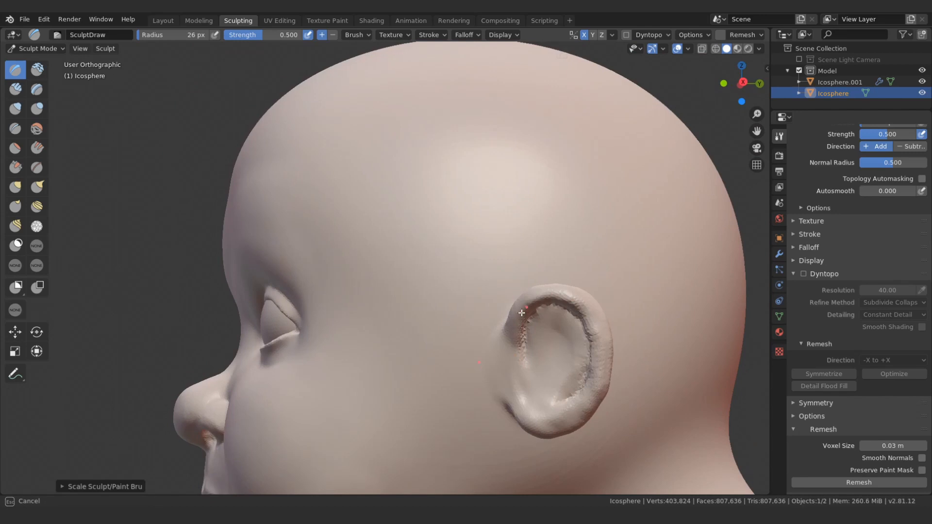
left_click_drag(534, 291, 554, 287)
left_click_drag(597, 309, 583, 309)
Raise a ridge from the front rim into the ear hollow with SculptDraw at a 20 px radius.
mouse_move(508, 387)
middle_mouse_down()
mouse_move(529, 351)
mouse_move(508, 351)
middle_mouse_up()
mouse_move(518, 346)
left_mouse_down()
mouse_move(512, 340)
mouse_move(537, 353)
left_mouse_up()
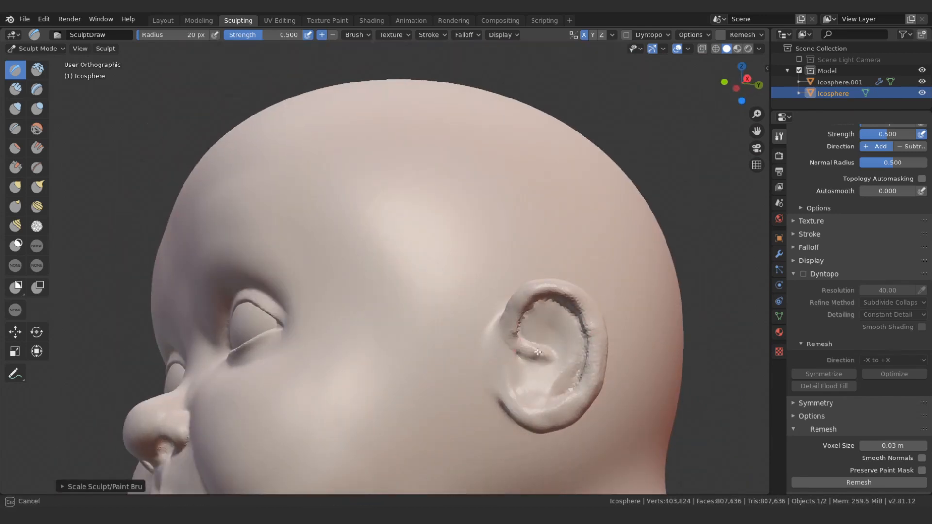
middle_click_drag(524, 344, 513, 331)
mouse_move(517, 342)
left_mouse_down()
mouse_move(513, 326)
mouse_move(542, 349)
mouse_move(524, 342)
mouse_move(530, 353)
left_mouse_up()
Build up the lower inner fold above the earlobe with Clay Strips at a 20 px radius and 0.500 strength.
key("c")
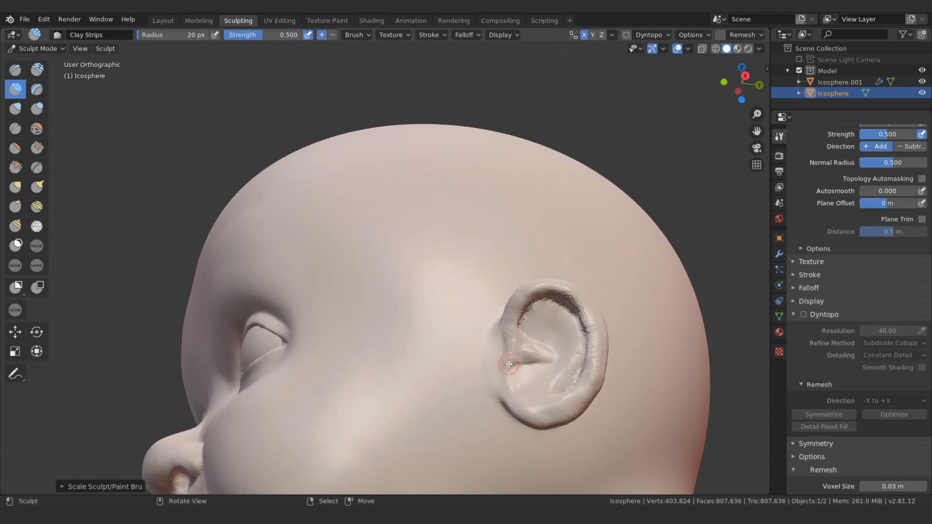
mouse_move(510, 369)
middle_mouse_down()
mouse_move(502, 373)
mouse_move(543, 362)
mouse_move(563, 376)
mouse_move(529, 388)
middle_mouse_up()
mouse_move(531, 394)
left_mouse_down()
mouse_move(558, 388)
mouse_move(574, 369)
left_mouse_up()
Form the curved inner fold in the upper ear with Clay Strips, using radii of 27 px and 21 px.
key("bracketright")
key("bracketright")
key("bracketright")
mouse_move(555, 323)
middle_mouse_down()
mouse_move(558, 312)
mouse_move(562, 327)
middle_mouse_up()
left_click_drag(563, 328, 567, 332)
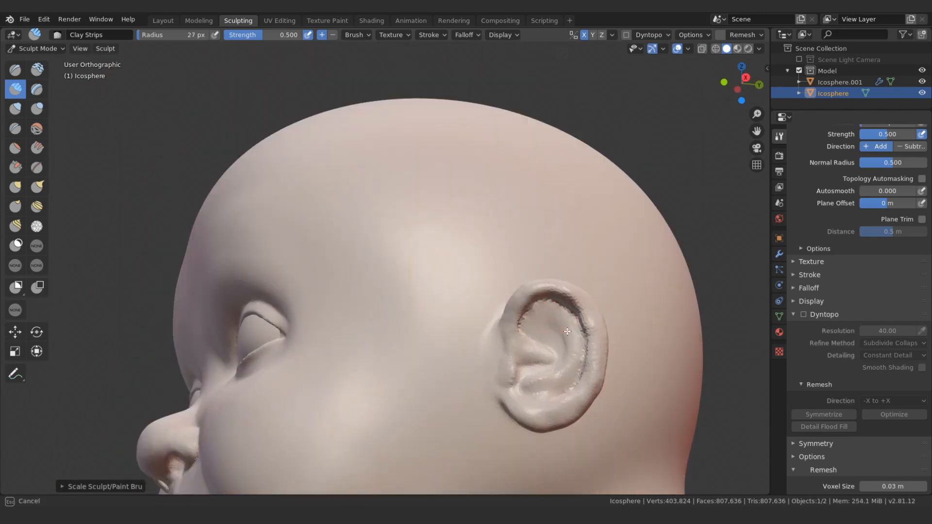
key("bracketleft")
left_click_drag(562, 315, 542, 297)
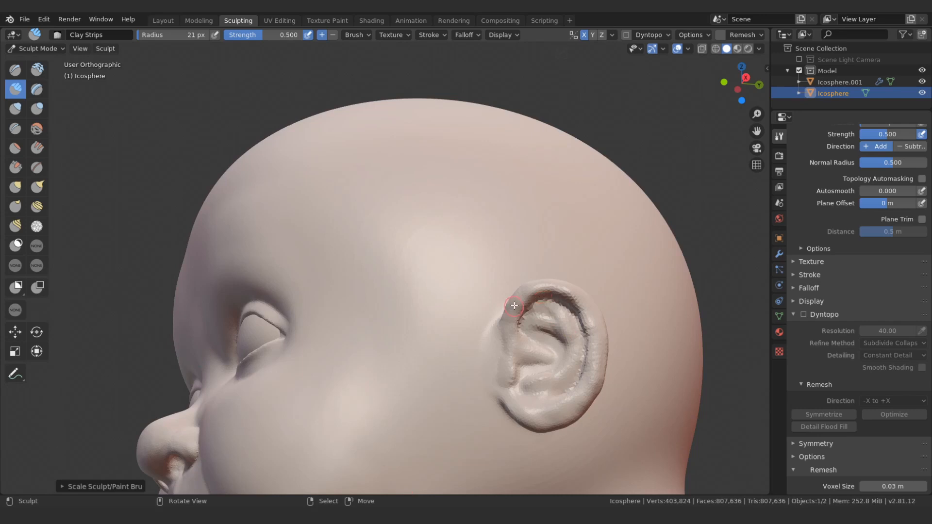
Add clay to the fold above the earlobe and along the upper rear inner fold.
middle_click_drag(514, 305, 547, 387)
left_click_drag(547, 388, 526, 391)
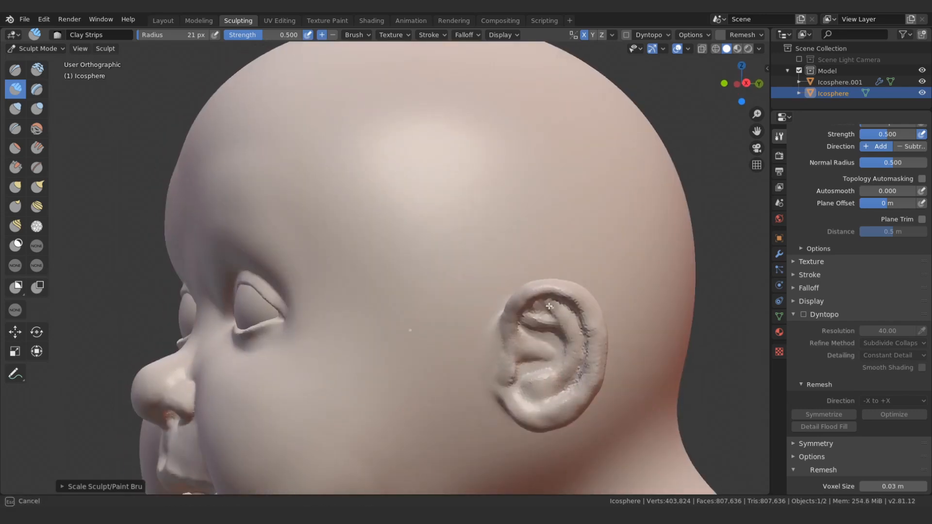
left_click_drag(569, 319, 575, 328)
mouse_move(575, 328)
middle_mouse_down()
mouse_move(573, 398)
mouse_move(559, 301)
middle_mouse_up()
Refine the groove under the ear's upper rim with Clay Strips at a 14 px radius.
key("bracketleft")
key("bracketleft")
key("bracketleft")
left_click_drag(553, 299, 576, 322)
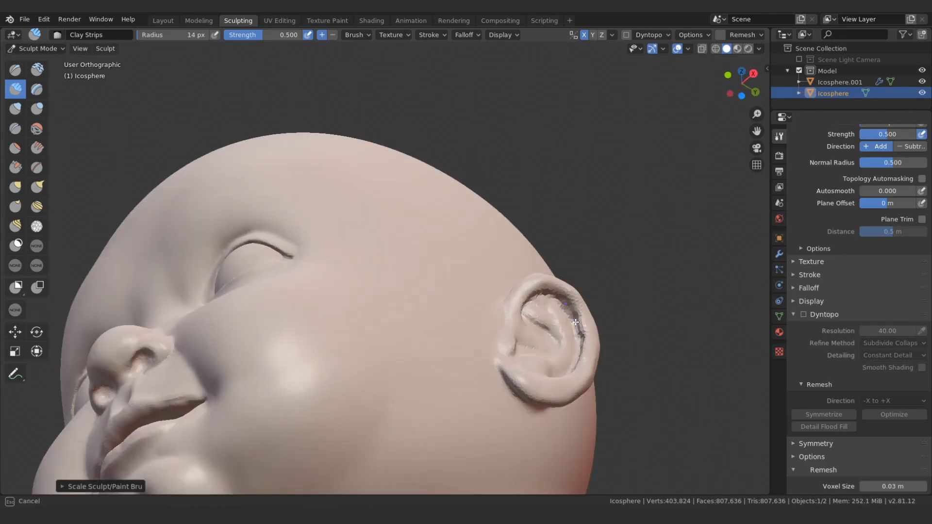
middle_click_drag(575, 322, 573, 413)
left_click_drag(539, 306, 548, 302)
mouse_move(548, 301)
middle_mouse_down()
mouse_move(540, 314)
mouse_move(552, 312)
mouse_move(564, 364)
mouse_move(539, 387)
mouse_move(529, 379)
middle_mouse_up()
Carve the ear canal opening behind the front of the ear with SculptDraw at 14 px and 0.500 strength.
key("x")
left_click_drag(530, 387, 538, 375, "ctrl")
middle_click_drag(538, 374, 526, 372)
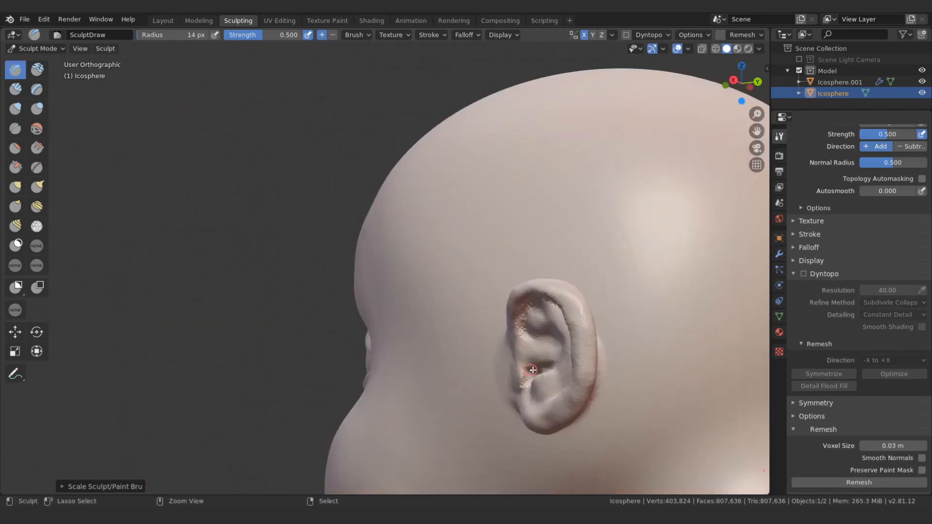
left_click_drag(531, 371, 527, 376, "ctrl")
middle_click_drag(526, 376, 532, 379)
left_click_drag(529, 386, 536, 374, "ctrl")
middle_click_drag(537, 374, 551, 370)
middle_click_drag(533, 336, 564, 322)
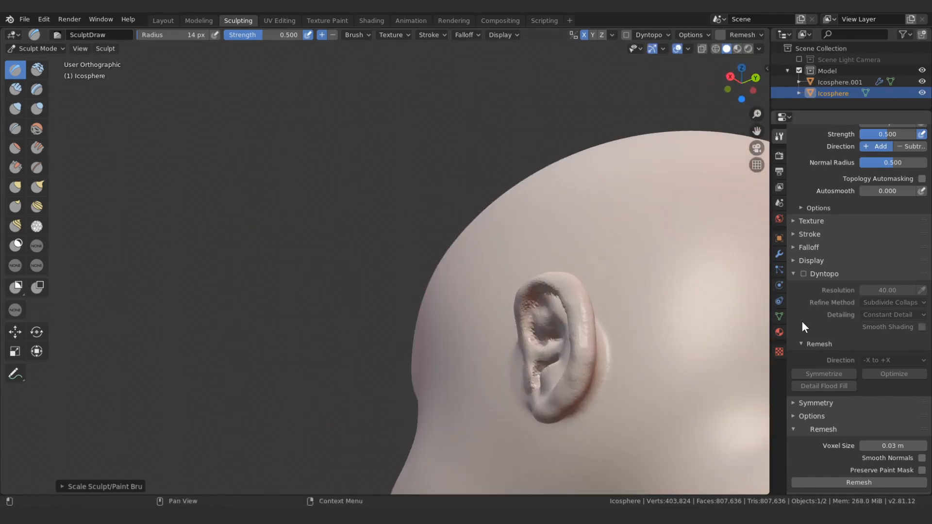
Enable Dyntopo and sculpt the groove inside the ear's rear rim with a small SculptDraw brush.
key("ctrl+d")
key("bracketleft")
key("bracketleft")
key("bracketleft")
key("bracketleft")
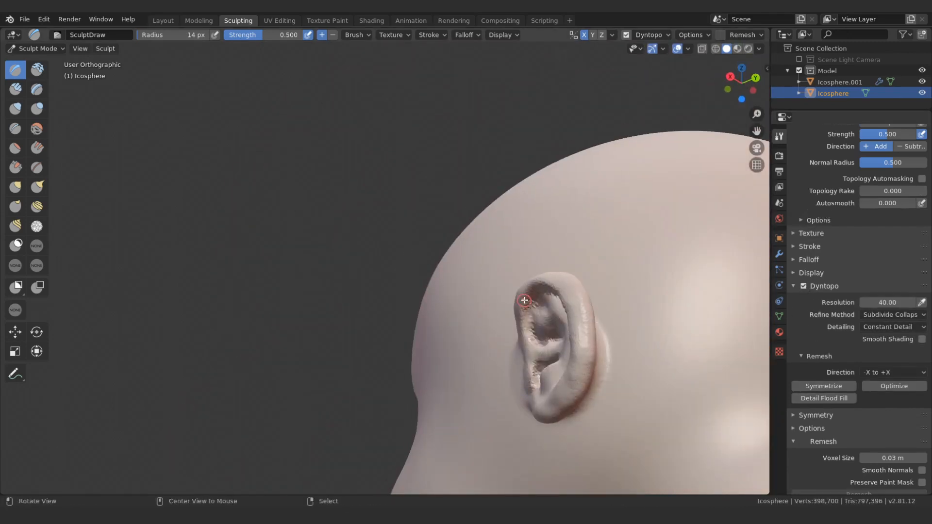
mouse_move(514, 293)
middle_mouse_down()
mouse_move(538, 291)
mouse_move(537, 306)
middle_mouse_up()
key("bracketright")
key("bracketright")
left_click_drag(555, 310, 569, 333)
middle_click_drag(541, 287, 565, 321)
left_click_drag(565, 320, 569, 349)
Continue the inner groove down the rear rim and under the top rim with SculptDraw at a 16 px radius.
key("bracketright")
key("bracketright")
key("bracketright")
key("bracketright")
key("bracketright")
middle_click_drag(566, 347, 566, 365)
left_click_drag(565, 366, 566, 359)
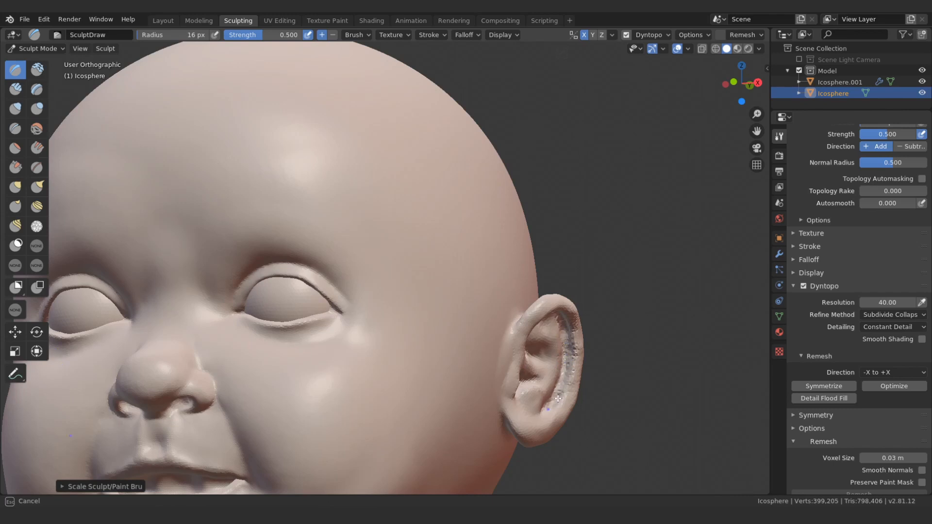
middle_click_drag(568, 368, 538, 331)
left_click_drag(537, 331, 536, 327)
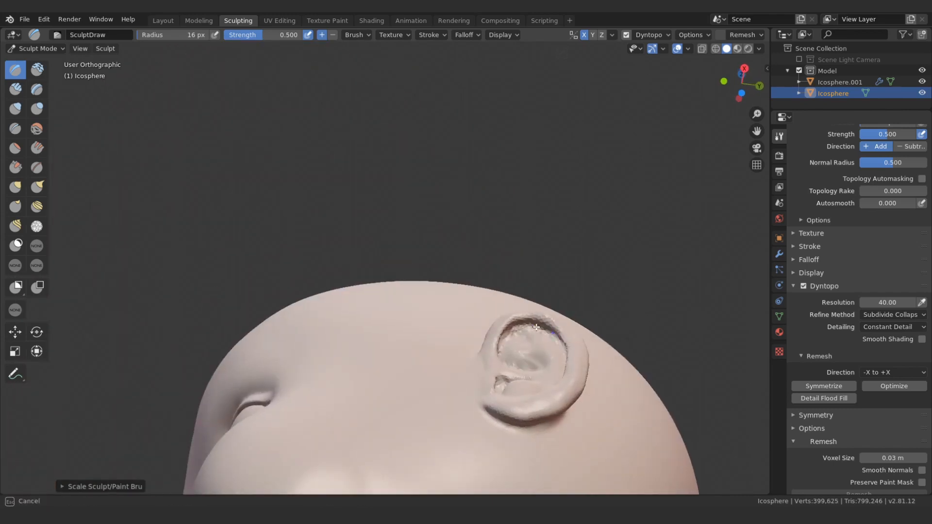
Shape the inner edge of the top rim and the ridge at the front of the ear hollow.
middle_click_drag(538, 335, 551, 328)
left_click_drag(551, 329, 522, 324)
mouse_move(522, 324)
middle_mouse_down()
mouse_move(470, 357)
mouse_move(510, 357)
middle_mouse_up()
mouse_move(510, 357)
left_mouse_down()
mouse_move(520, 374)
mouse_move(508, 346)
left_mouse_up()
mouse_move(508, 346)
left_mouse_down("alt")
mouse_move(513, 327)
mouse_move(513, 351)
mouse_move(534, 339)
mouse_move(550, 359)
left_mouse_up("alt")
left_click_drag(551, 358, 531, 327)
left_click_drag(518, 366, 546, 377)
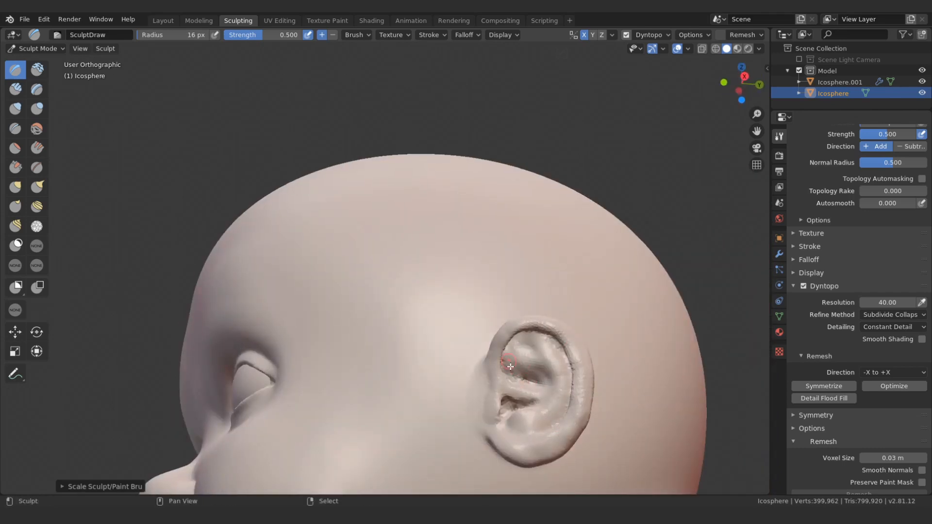
middle_click_drag(511, 366, 512, 369)
left_click_drag(512, 369, 519, 376)
Touch up the front and rear inner edges of the ear's rim with SculptDraw at a 12 to 14 px radius.
middle_click_drag(501, 366, 516, 321)
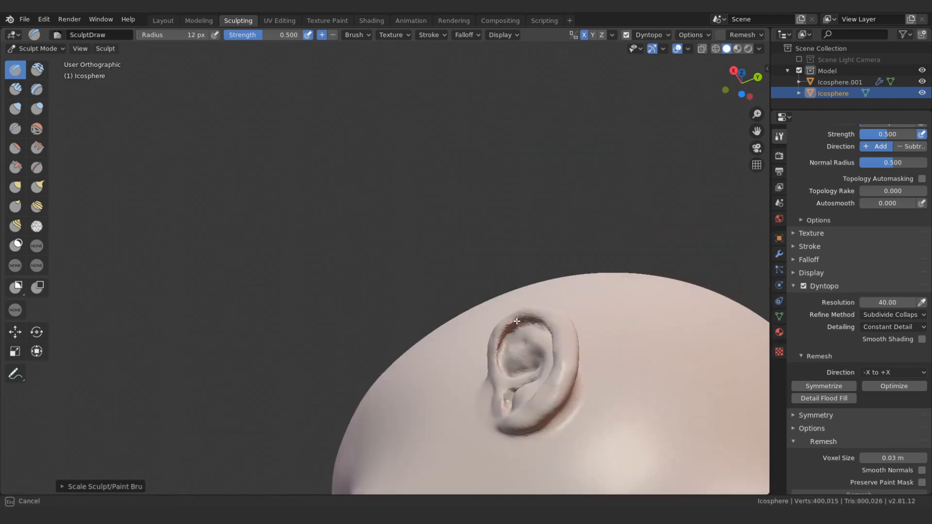
left_click_drag(498, 372, 495, 369)
middle_click_drag(495, 369, 488, 353)
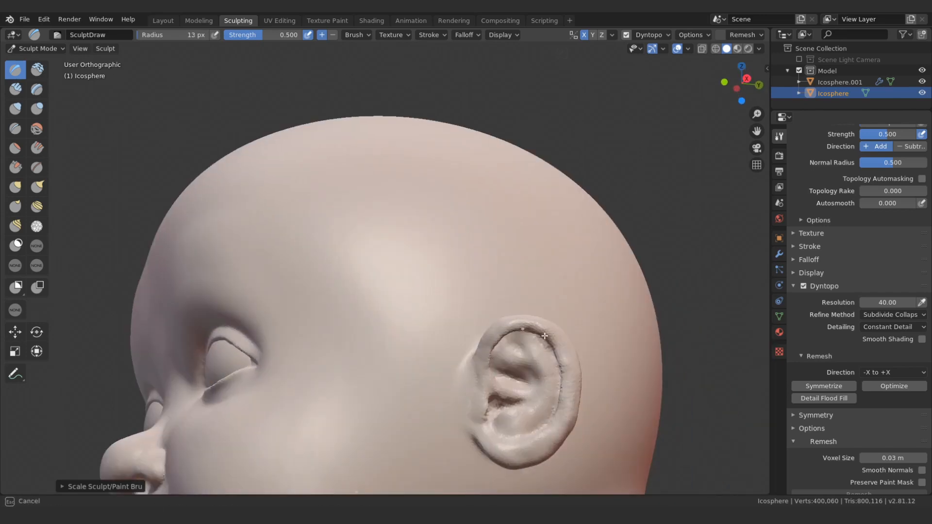
middle_click_drag(518, 322, 546, 338)
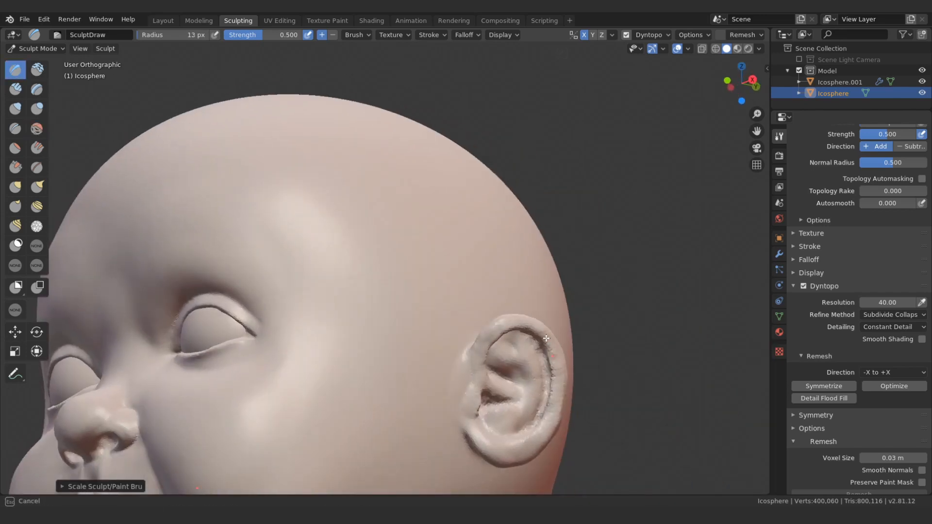
left_click(555, 385)
mouse_move(555, 385)
left_mouse_down("alt")
mouse_move(545, 405)
mouse_move(510, 360)
left_mouse_up("alt")
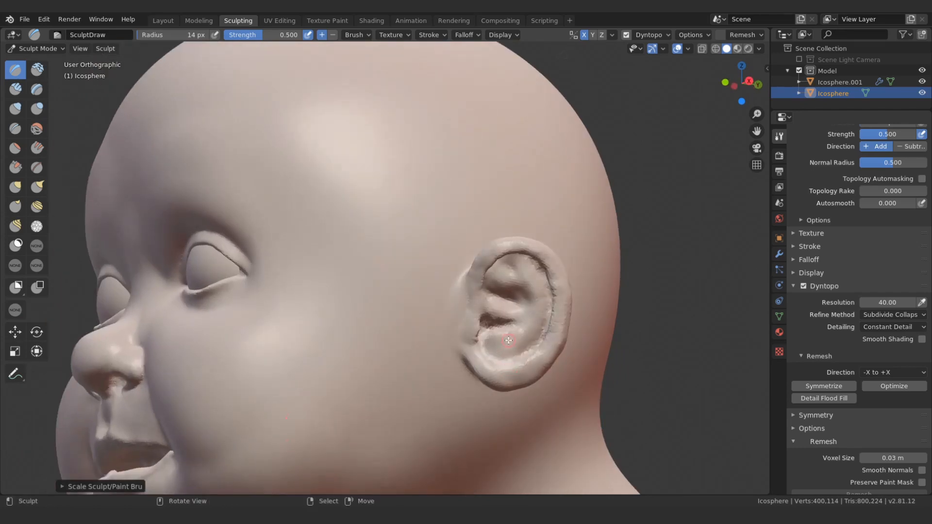
Pull the earlobe downward and reshape its lower edge with the Grab brush at 0.568 strength.
key("g")
middle_click_drag(508, 340, 486, 381)
left_click_drag(486, 381, 491, 389)
middle_click_drag(490, 388, 490, 391)
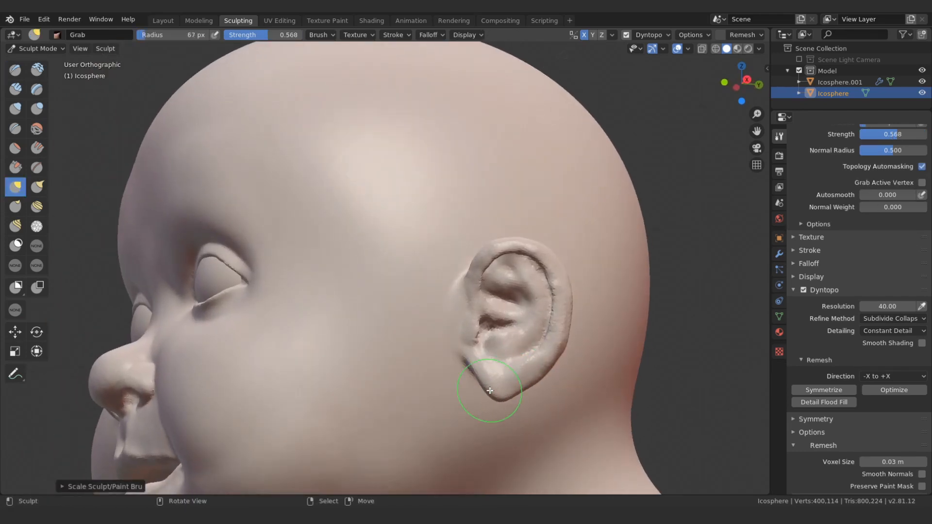
left_click_drag(490, 391, 537, 385)
key("bracketleft")
key("bracketleft")
key("bracketleft")
key("bracketleft")
middle_click_drag(536, 385, 549, 384)
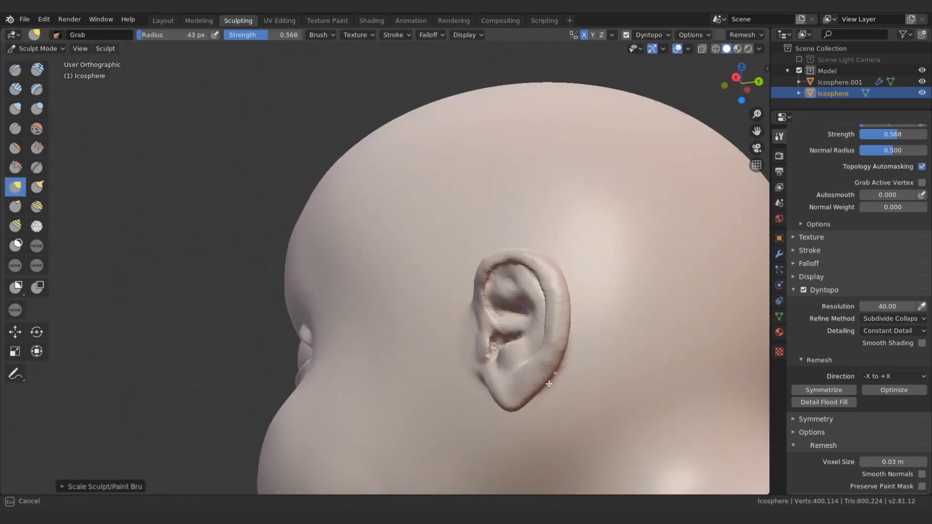
Thicken the earlobe with the Inflate/Deflate brush.
mouse_move(561, 281)
middle_mouse_down()
mouse_move(517, 275)
mouse_move(465, 307)
mouse_move(495, 260)
mouse_move(410, 354)
middle_mouse_up()
key("bracketright")
scroll(409, 353, "up", 1)
left_click(15, 108)
middle_click_drag(480, 355, 458, 356)
left_click_drag(463, 358, 466, 385)
mouse_move(417, 377)
middle_mouse_down()
mouse_move(460, 376)
mouse_move(465, 386)
mouse_move(443, 353)
mouse_move(480, 368)
middle_mouse_up()
Round out the earlobe's front and lower edges with the Grab brush, reducing its radius from 101 px to 72 px.
key("g")
left_click_drag(479, 368, 494, 370)
left_click_drag(494, 369, 505, 362)
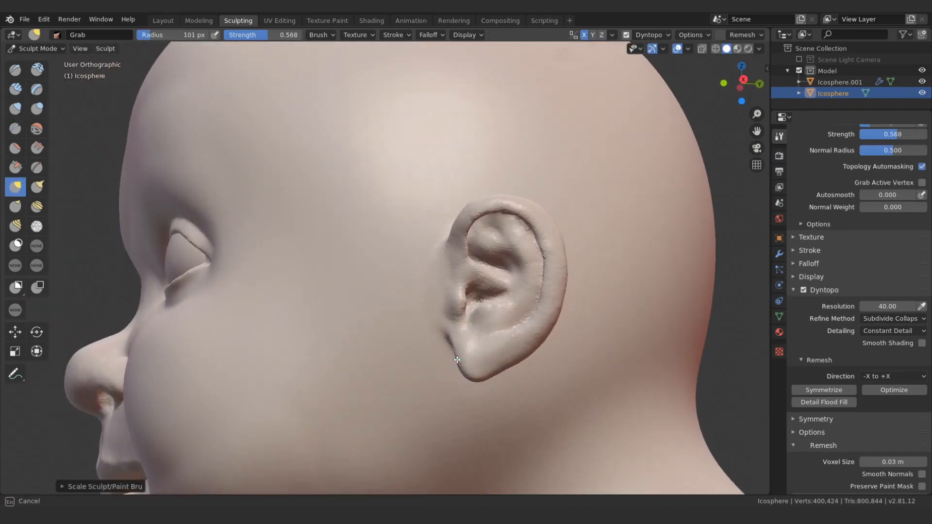
key("bracketleft")
key("bracketleft")
key("bracketleft")
mouse_move(449, 350)
left_mouse_down()
mouse_move(444, 342)
mouse_move(465, 371)
left_mouse_up()
left_click_drag(465, 371, 485, 355)
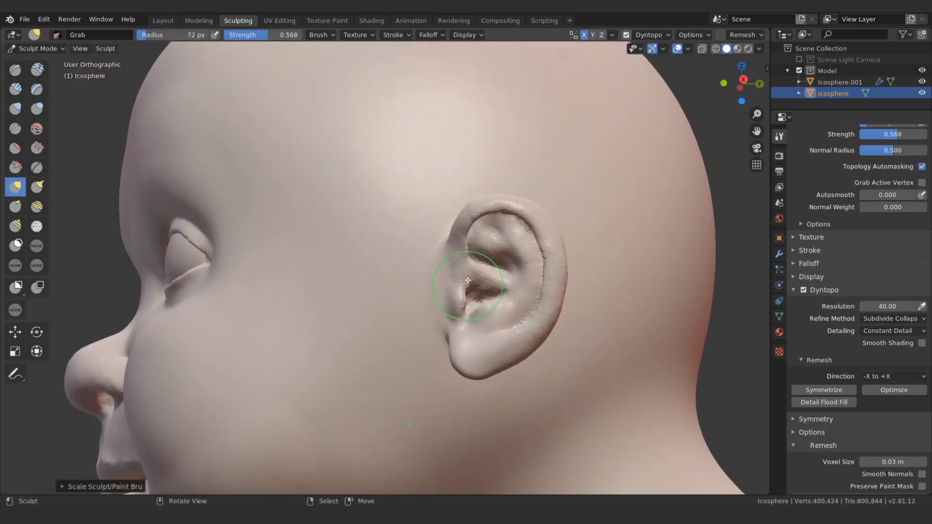
Inflate the ear's rear inner rim with Inflate/Deflate at 0.500 strength, using radii of 22 px and 19 px.
mouse_move(467, 280)
middle_mouse_down()
mouse_move(558, 301)
mouse_move(546, 252)
middle_mouse_up()
key("i")
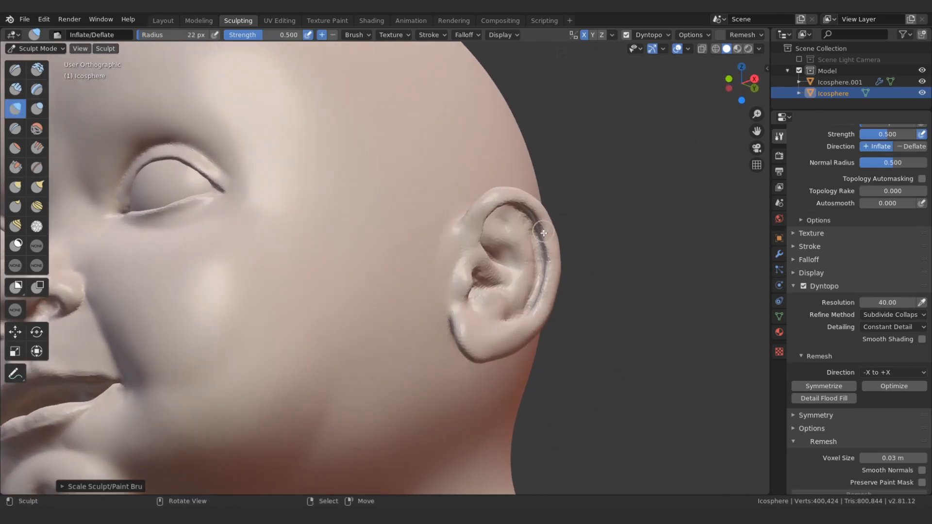
left_click_drag(550, 265, 548, 243)
mouse_move(548, 242)
middle_mouse_down()
mouse_move(533, 195)
mouse_move(547, 273)
middle_mouse_up()
left_click_drag(547, 274, 531, 306)
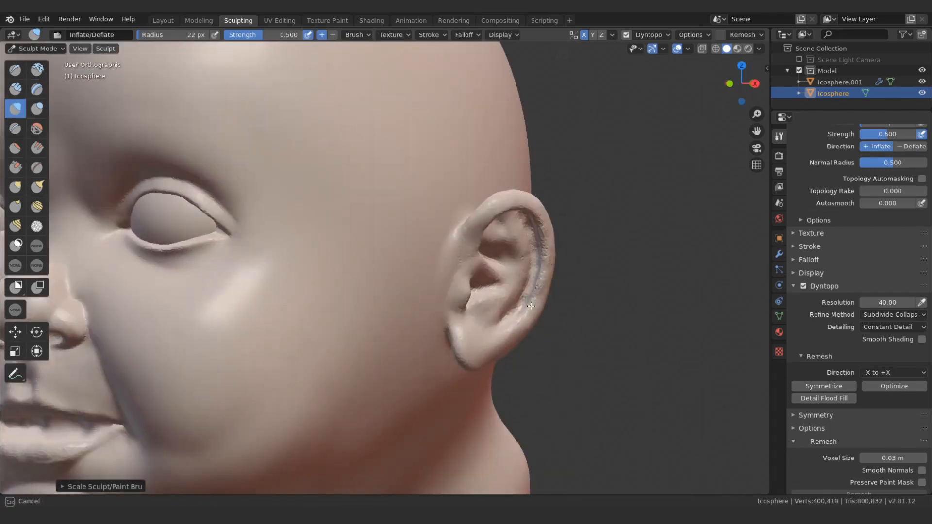
middle_click_drag(517, 320, 539, 311)
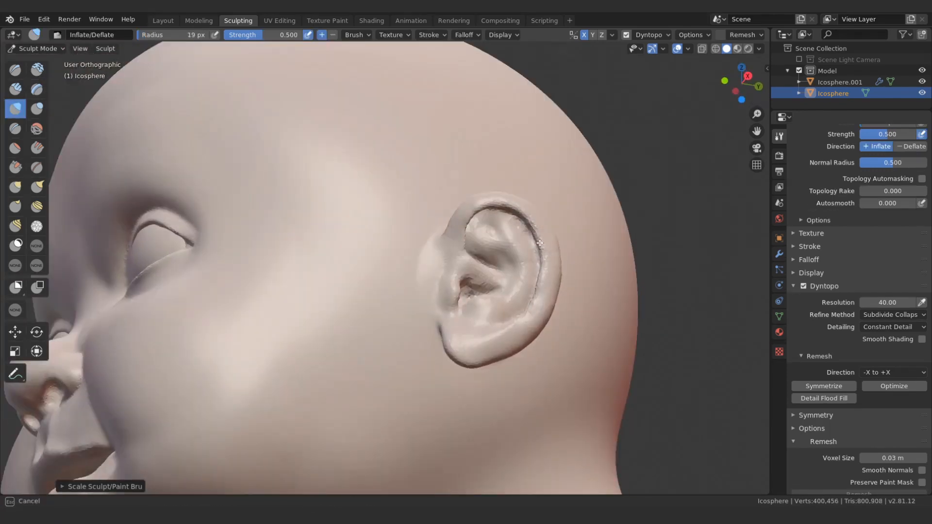
left_click_drag(540, 243, 537, 232)
Inflate the upper front section of the ear's rim.
middle_click_drag(551, 201, 545, 229)
middle_click_drag(481, 200, 494, 227)
mouse_move(488, 218)
left_mouse_down()
mouse_move(477, 202)
mouse_move(461, 210)
left_mouse_up()
mouse_move(558, 236)
middle_mouse_down()
mouse_move(550, 240)
mouse_move(558, 267)
middle_mouse_up()
middle_click_drag(568, 306, 592, 298)
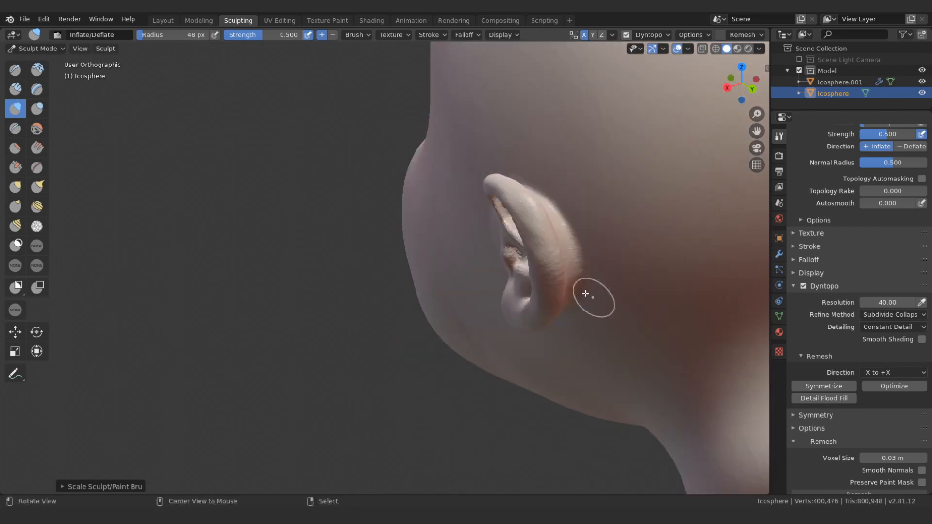
middle_click_drag(529, 204, 556, 202)
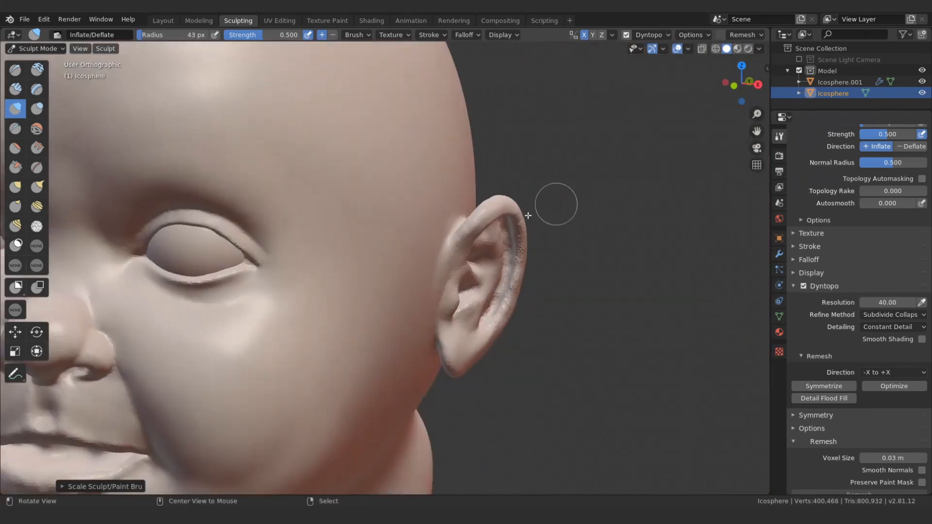
Fill out the area where the front of the ear meets the cheek with Inflate/Deflate at a 38 px radius.
scroll(457, 257, "down", 2)
middle_click_drag(426, 256, 468, 264)
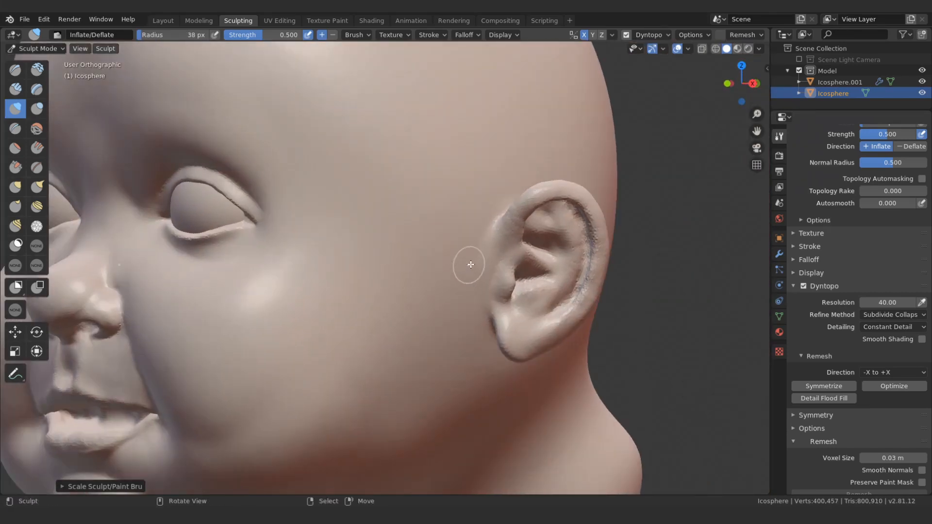
left_click_drag(494, 268, 498, 260)
middle_click_drag(495, 255, 500, 249)
left_click_drag(500, 249, 497, 257)
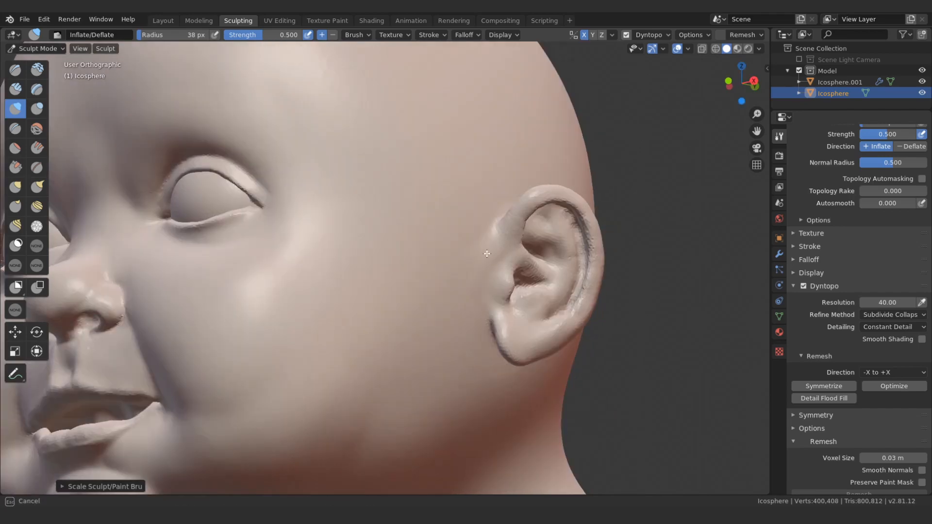
Inflate the front edge of the earlobe at a 38 px radius.
middle_click_drag(514, 271, 495, 274)
left_click_drag(504, 328, 500, 335)
middle_click_drag(496, 336, 518, 335)
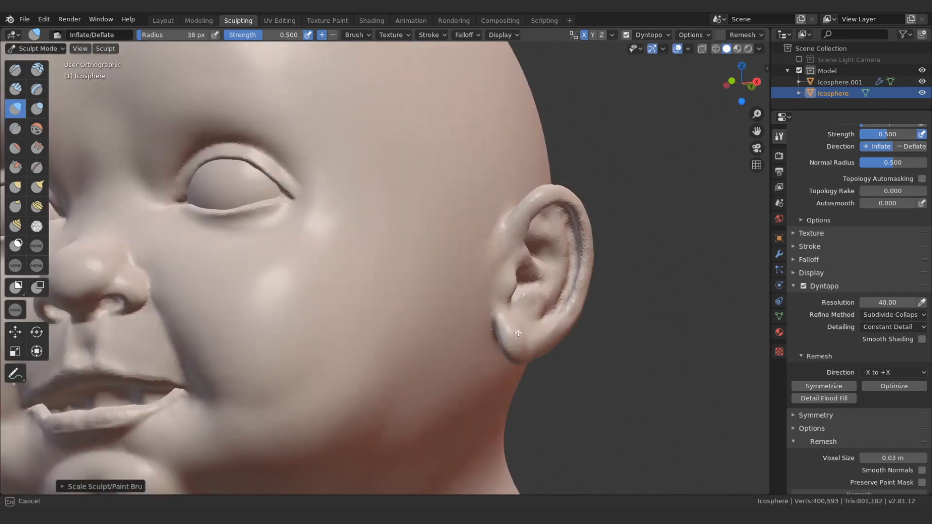
Round out the front of the earlobe up to its junction with the cheek from several angles, using Inflate/Deflate at 0.500 strength.
mouse_move(519, 333)
left_mouse_down()
mouse_move(511, 349)
mouse_move(497, 335)
left_mouse_up()
middle_click_drag(497, 335, 524, 262)
left_click_drag(499, 356, 503, 335)
mouse_move(503, 335)
middle_mouse_down()
mouse_move(518, 345)
mouse_move(529, 297)
middle_mouse_up()
left_click_drag(513, 351, 500, 330)
mouse_move(500, 330)
middle_mouse_down()
mouse_move(474, 351)
mouse_move(452, 347)
middle_mouse_up()
middle_click_drag(512, 335, 488, 336)
left_click_drag(534, 340, 518, 336)
mouse_move(518, 335)
middle_mouse_down()
mouse_move(512, 322)
mouse_move(557, 323)
mouse_move(558, 294)
mouse_move(573, 282)
middle_mouse_up()
Build up the lower bowl of the ear with Clay Strips at 0.500 strength, using radii of 24 px and 21 px.
key("c")
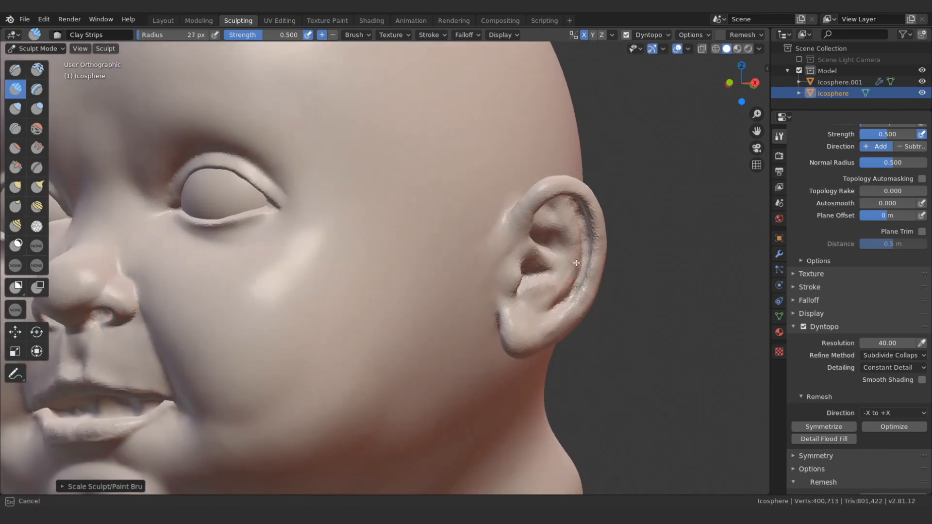
middle_click_drag(580, 237, 534, 289)
left_click_drag(534, 289, 530, 293)
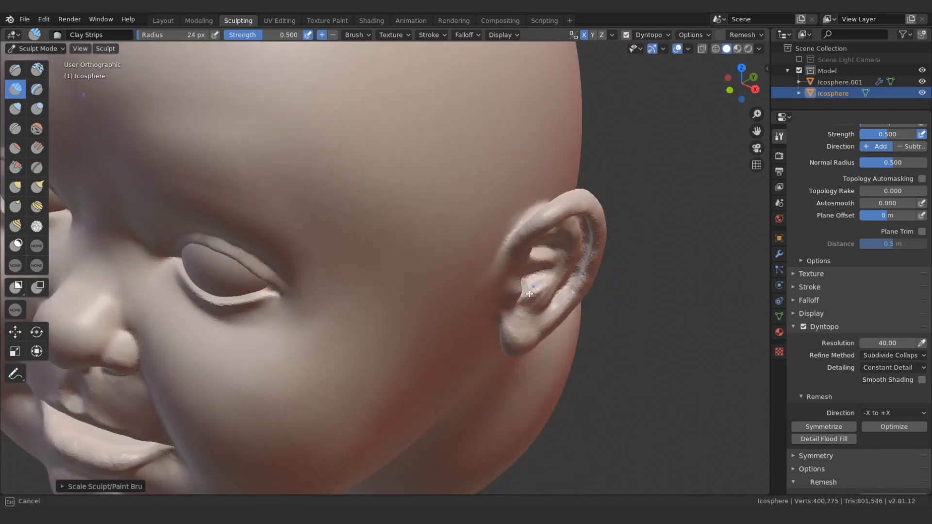
middle_click_drag(526, 300, 490, 293)
key("bracketleft")
left_click_drag(523, 287, 544, 279)
middle_click_drag(510, 296, 547, 291)
left_click_drag(546, 291, 550, 292)
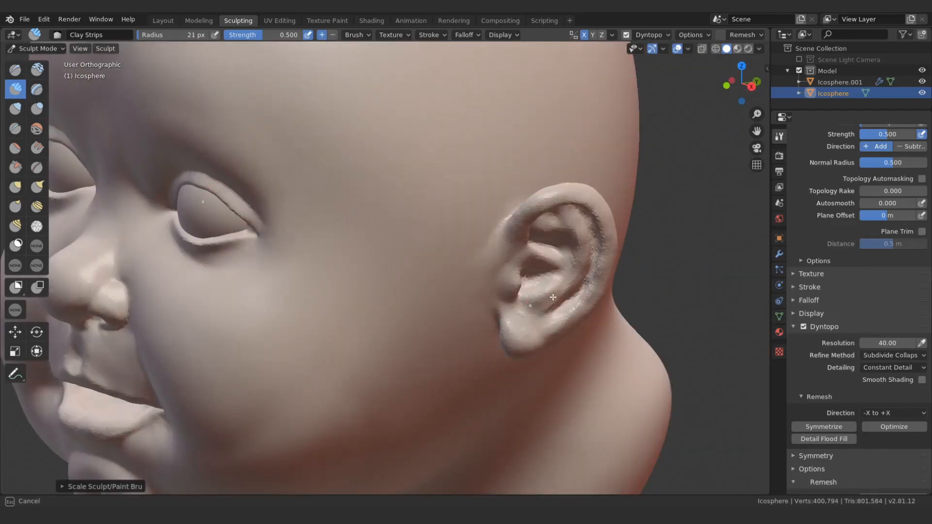
Add Clay Strips strokes to the middle inner fold and upper hollow of the ear, reducing the radius to 18 px.
mouse_move(576, 250)
middle_mouse_down()
mouse_move(602, 202)
mouse_move(559, 275)
middle_mouse_up()
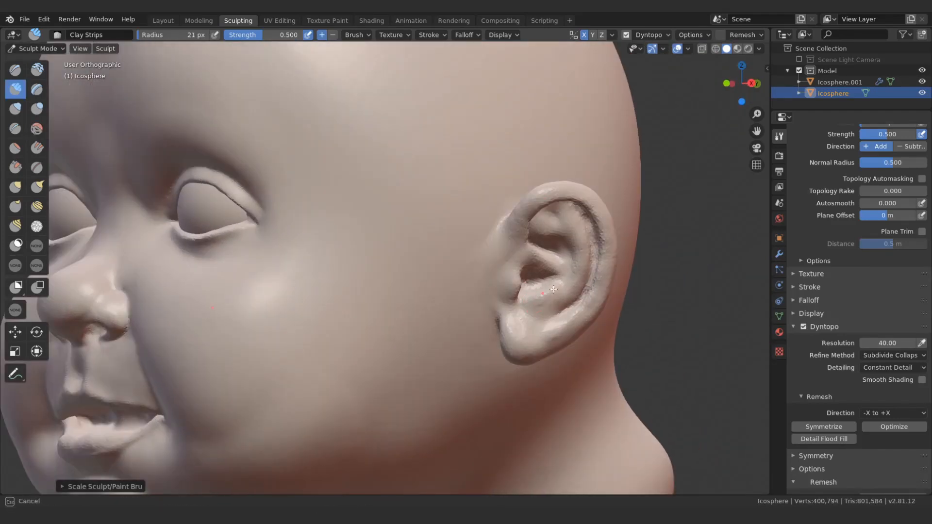
left_click_drag(556, 277, 558, 275)
key("bracketleft")
left_click(556, 275)
mouse_move(559, 276)
middle_mouse_down()
mouse_move(573, 233)
mouse_move(533, 249)
middle_mouse_up()
mouse_move(526, 230)
left_mouse_down()
mouse_move(559, 244)
mouse_move(549, 229)
mouse_move(558, 233)
left_mouse_up()
Build up the inner front edge of the ear's upper rim with Clay Strips at an 18 px radius.
mouse_move(558, 233)
middle_mouse_down()
mouse_move(581, 319)
mouse_move(518, 310)
mouse_move(499, 273)
middle_mouse_up()
mouse_move(518, 301)
left_mouse_down("alt")
mouse_move(494, 308)
mouse_move(529, 314)
mouse_move(492, 315)
mouse_move(493, 327)
mouse_move(504, 245)
left_mouse_up("alt")
left_click_drag(502, 266, 510, 249)
middle_click_drag(468, 255, 506, 258)
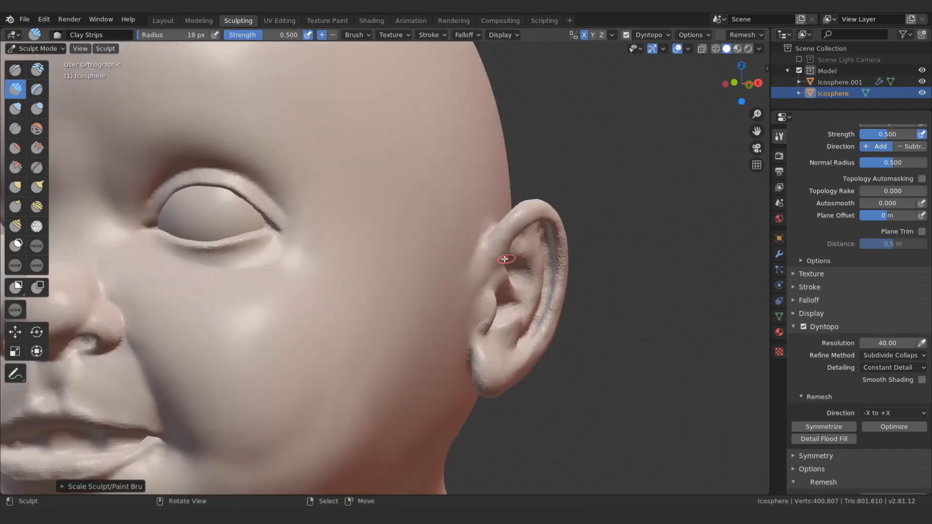
left_click_drag(505, 258, 501, 260)
mouse_move(501, 260)
middle_mouse_down()
mouse_move(522, 258)
mouse_move(491, 250)
middle_mouse_up()
left_click_drag(506, 246, 519, 225)
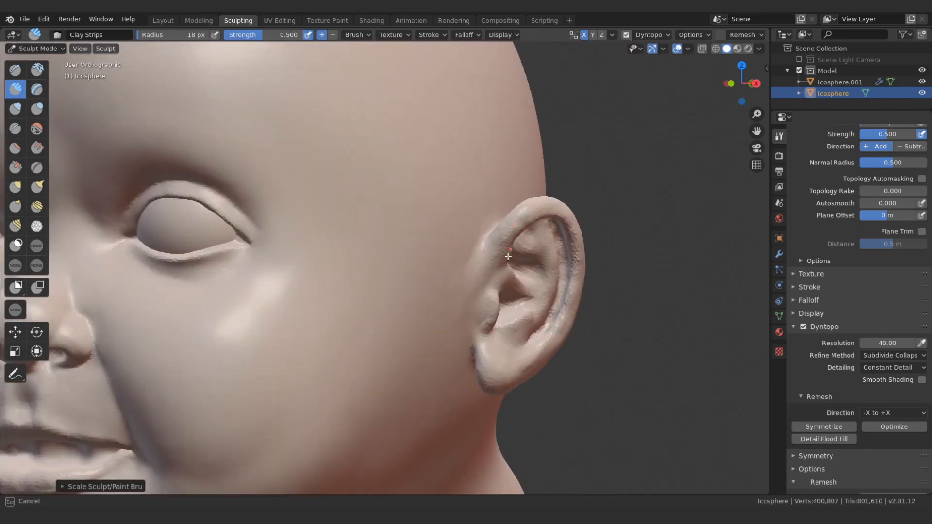
mouse_move(508, 257)
left_mouse_down()
mouse_move(493, 240)
mouse_move(518, 248)
left_mouse_up()
Add Clay Strips strokes behind the ear where it joins the head, starting at a 28 px radius.
mouse_move(518, 248)
left_mouse_down("ctrl+alt")
mouse_move(520, 283)
mouse_move(341, 310)
mouse_move(335, 335)
left_mouse_up("ctrl+alt")
key("bracketright")
key("bracketright")
key("bracketright")
key("bracketright")
key("bracketright")
mouse_move(576, 263)
left_mouse_down()
mouse_move(589, 326)
mouse_move(584, 233)
left_mouse_up()
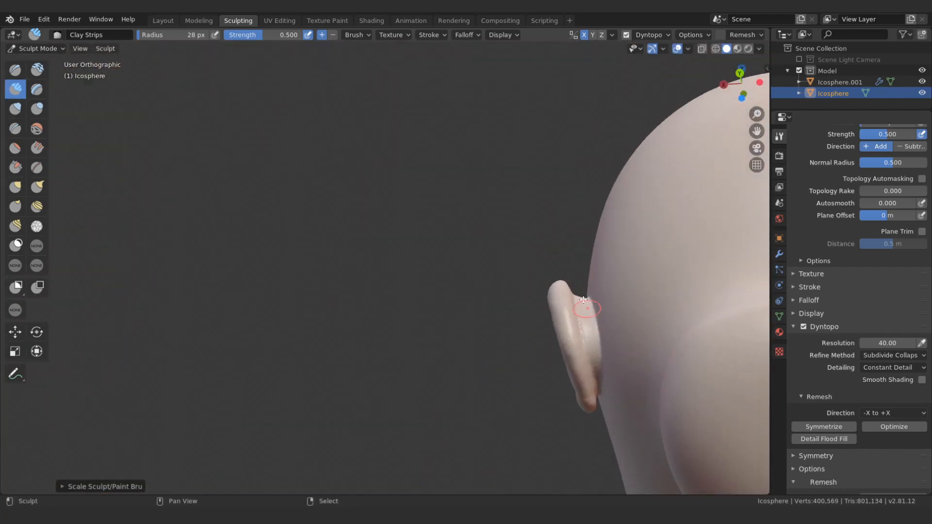
mouse_move(537, 326)
left_mouse_down("alt")
mouse_move(524, 340)
mouse_move(690, 403)
left_mouse_up("alt")
left_click_drag(562, 422, 574, 301, "ctrl+alt")
key("bracketleft")
key("bracketleft")
left_click_drag(570, 326, 577, 352)
Raise the ear's inner fold with the Draw brush at 0.500 strength.
left_click(18, 70)
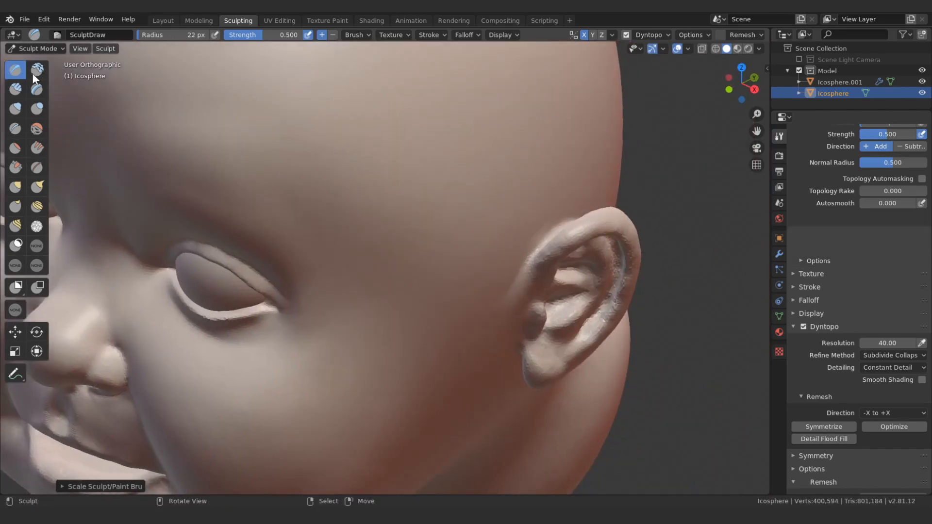
left_click_drag(558, 301, 560, 312, "alt")
key("bracketleft")
mouse_move(564, 313)
left_mouse_down()
mouse_move(596, 304)
mouse_move(612, 261)
left_mouse_up()
Thicken the ear's curved inner fold with Inflate/Deflate at 0.500 strength, using radii from 40 px upward and then 47 px.
key("bracketright")
key("bracketright")
key("bracketright")
left_click(15, 109)
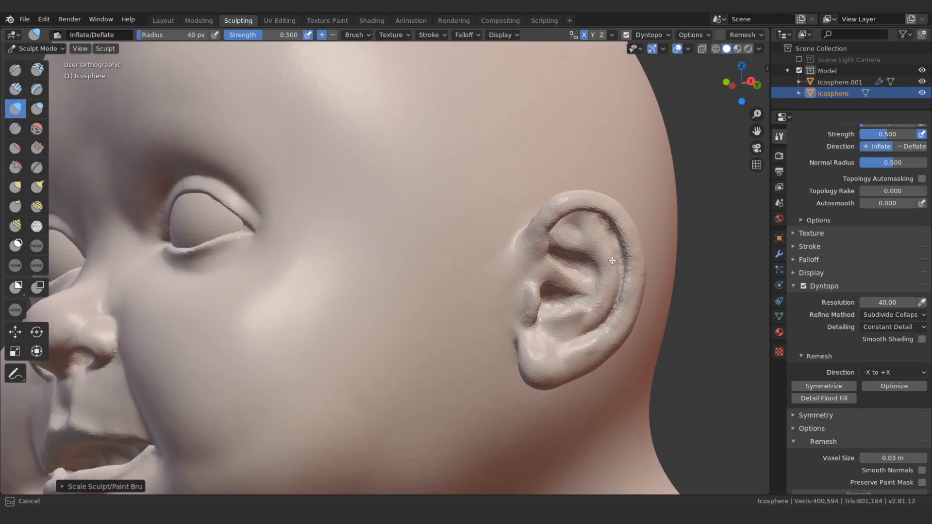
left_click_drag(612, 306, 601, 318)
key("bracketright")
key("bracketright")
key("bracketright")
left_click_drag(600, 228, 618, 241)
middle_click_drag(622, 247, 607, 246)
key("bracketleft")
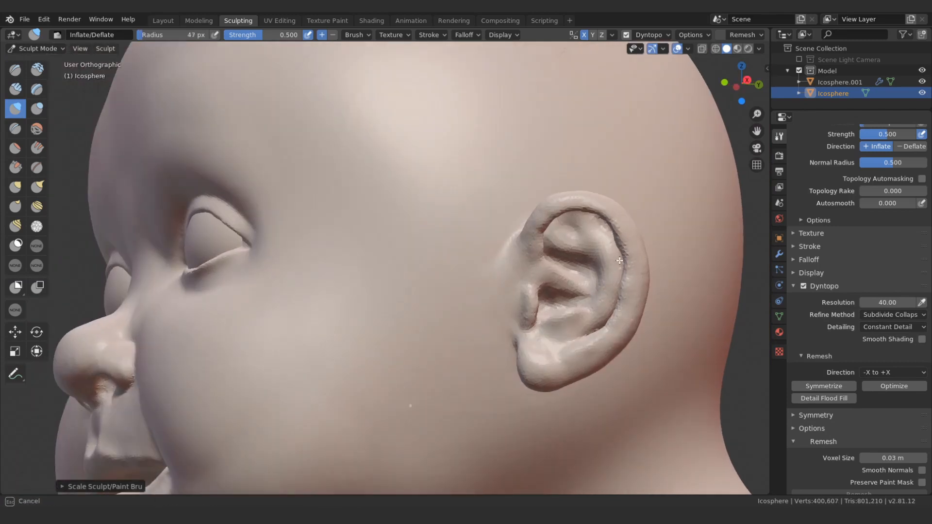
mouse_move(619, 243)
left_mouse_down()
mouse_move(622, 265)
mouse_move(613, 237)
left_mouse_up()
Fill the lower end of the groove above the earlobe with Fill/Deepen at a 27 px radius.
key("bracketleft")
key("bracketleft")
key("bracketleft")
key("bracketleft")
key("bracketleft")
key("bracketleft")
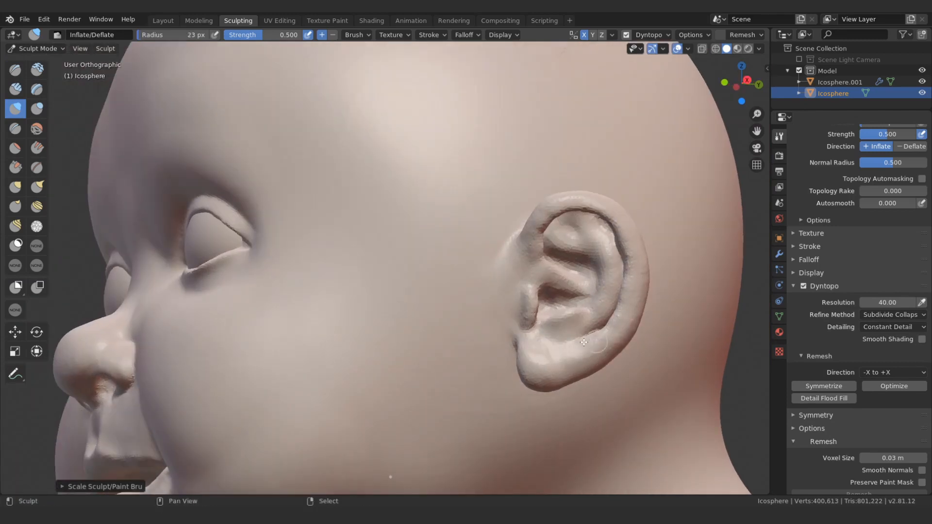
left_click(16, 92)
left_click(15, 167)
left_click(37, 148)
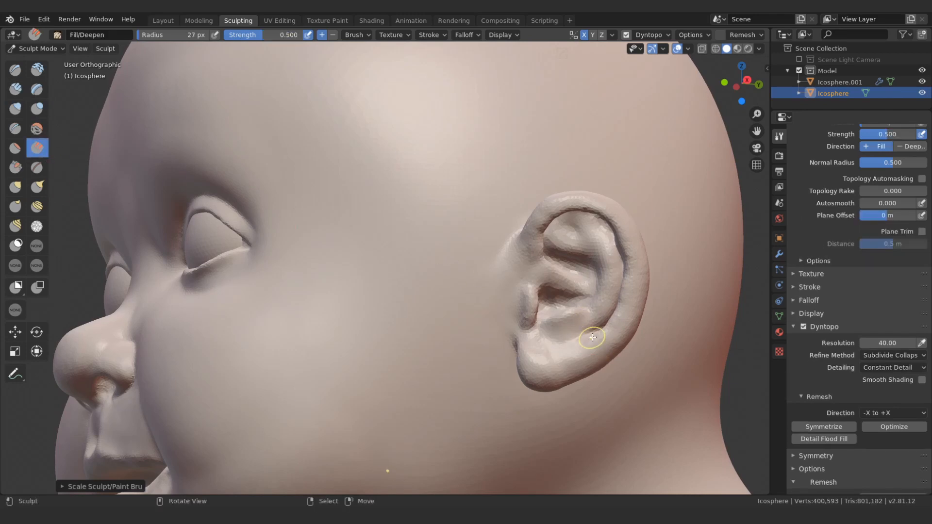
mouse_move(590, 333)
left_mouse_down()
mouse_move(520, 354)
mouse_move(593, 340)
left_mouse_up()
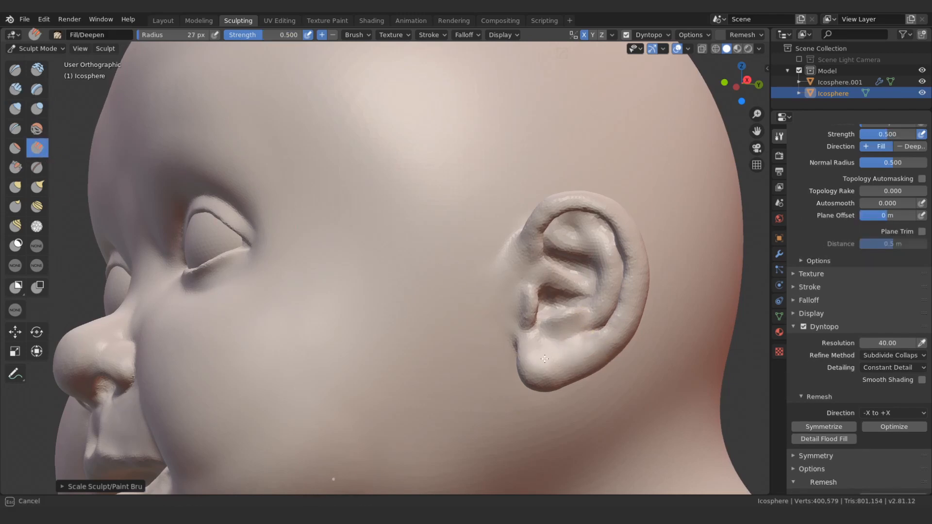
middle_click_drag(545, 359, 583, 331)
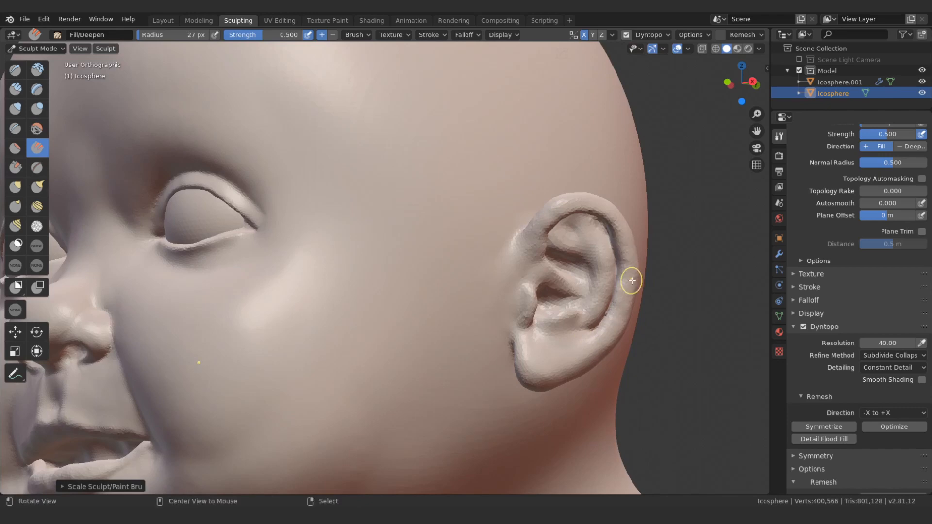
Carve the groove inside the ear's rear rim with Crease at a 21 px radius and 0.250 strength.
mouse_move(630, 281)
middle_mouse_down()
mouse_move(625, 260)
mouse_move(603, 374)
mouse_move(643, 258)
mouse_move(566, 284)
middle_mouse_up()
key("shift+c")
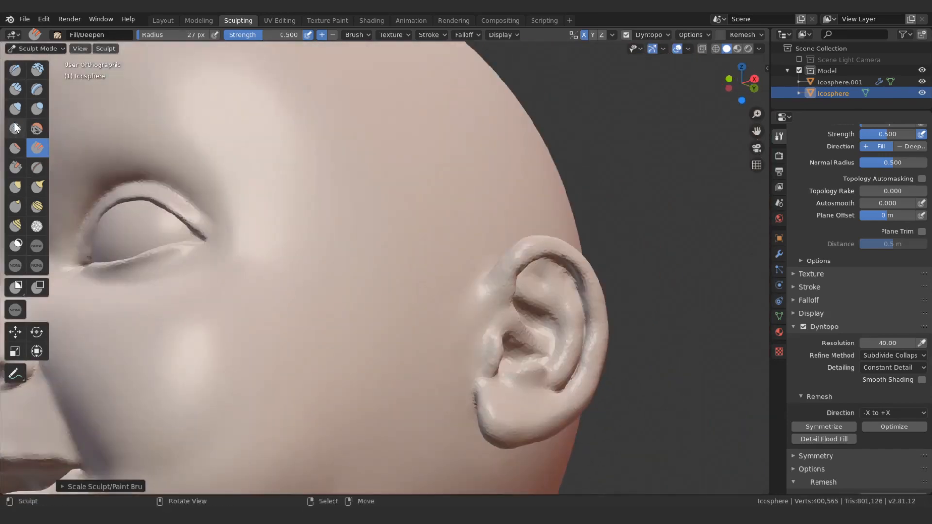
left_click_drag(588, 318, 584, 293)
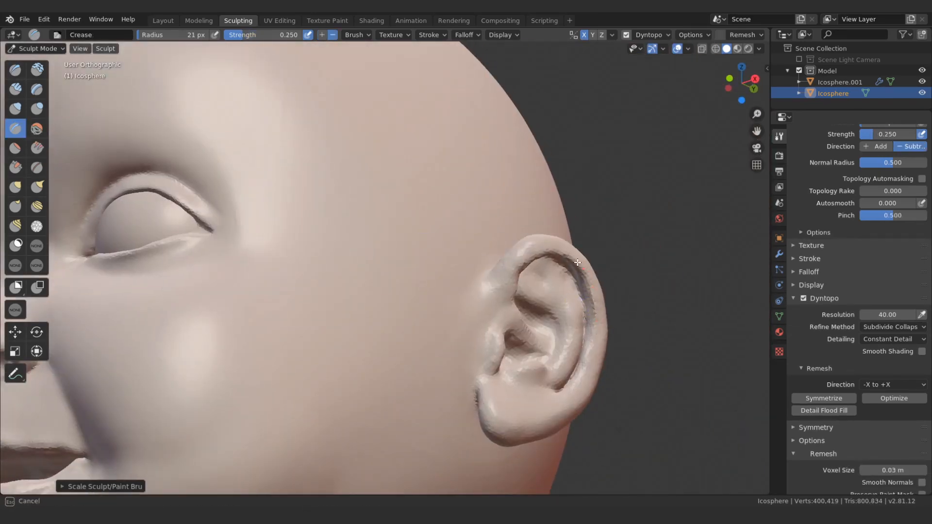
left_click_drag(591, 342, 576, 386)
Define the folds and hollow in the upper inner ear with Crease at a 21 px radius.
mouse_move(575, 386)
middle_mouse_down()
mouse_move(536, 250)
mouse_move(514, 287)
middle_mouse_up()
left_click_drag(531, 317, 532, 318, "ctrl")
middle_click_drag(532, 318, 558, 332)
left_click_drag(538, 297, 566, 279)
mouse_move(567, 279)
middle_mouse_down()
mouse_move(578, 294)
mouse_move(575, 286)
middle_mouse_up()
left_click_drag(531, 283, 546, 290)
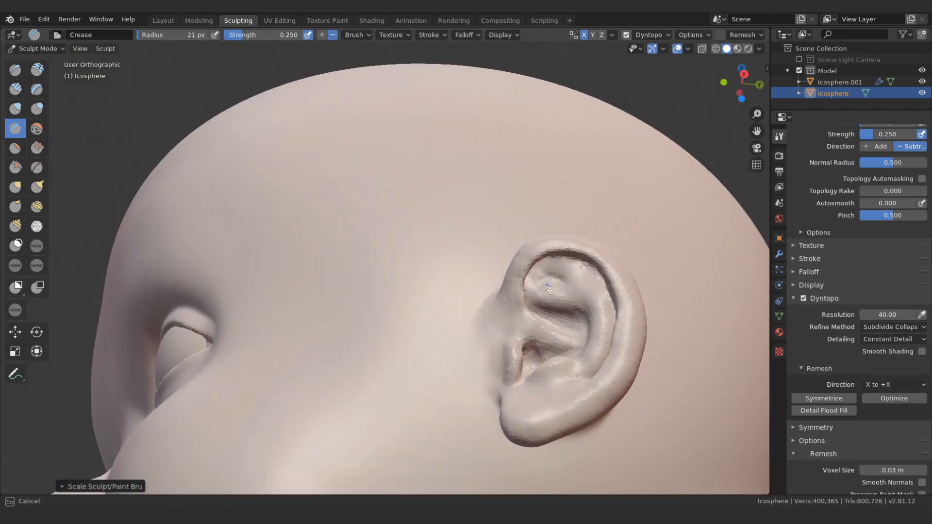
middle_click_drag(546, 302, 576, 292)
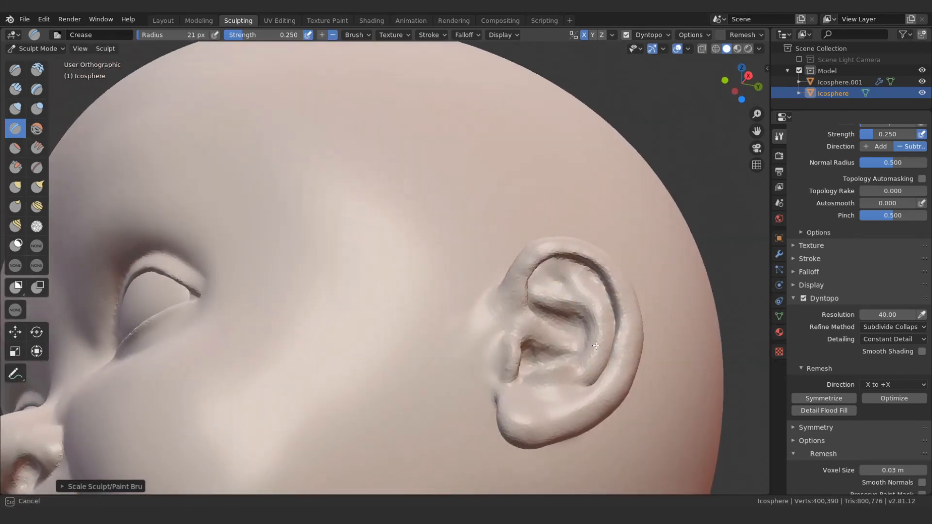
Smooth the ear's inner fold and crease the edge of the lower bowl toward the canal.
left_click_drag(589, 341, 586, 314, "shift")
mouse_move(587, 334)
left_mouse_down()
mouse_move(580, 321)
mouse_move(530, 368)
left_mouse_up()
key("bracketleft")
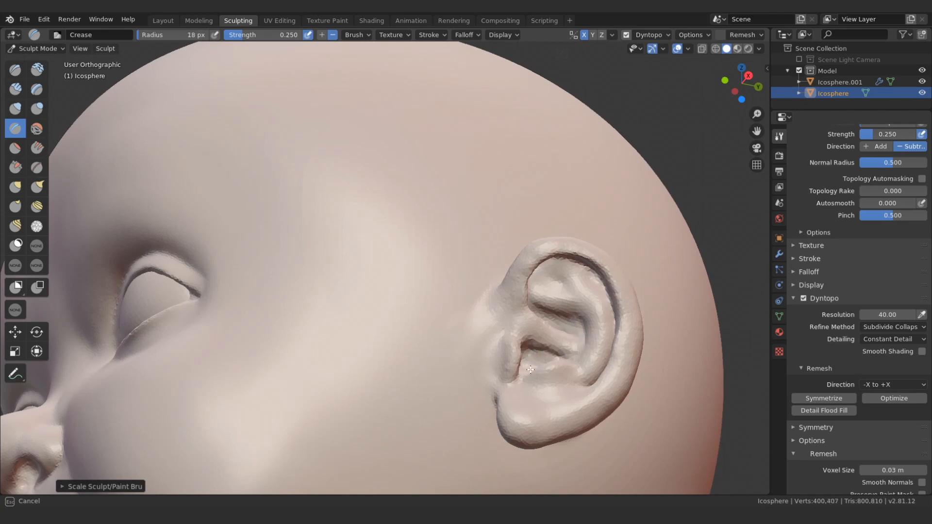
middle_click_drag(529, 369, 575, 361)
middle_click_drag(533, 333, 533, 327)
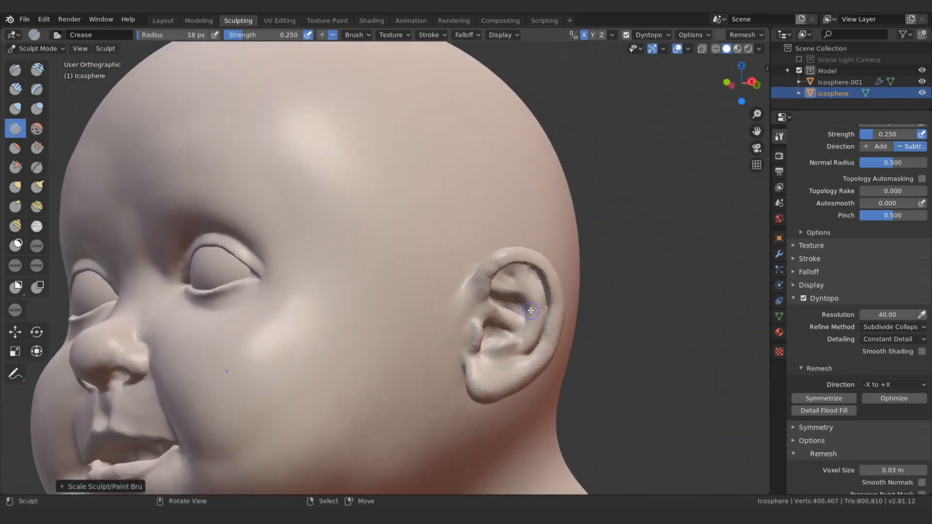
Sharpen the rear inner fold and bowl of the ear with Crease at an 18 px radius, smoothing between strokes.
left_click_drag(529, 336, 532, 340)
left_click_drag(532, 340, 534, 350, "shift")
left_click_drag(534, 349, 534, 325)
middle_click_drag(499, 316, 495, 342)
left_click_drag(507, 333, 505, 330)
middle_click_drag(505, 330, 482, 307)
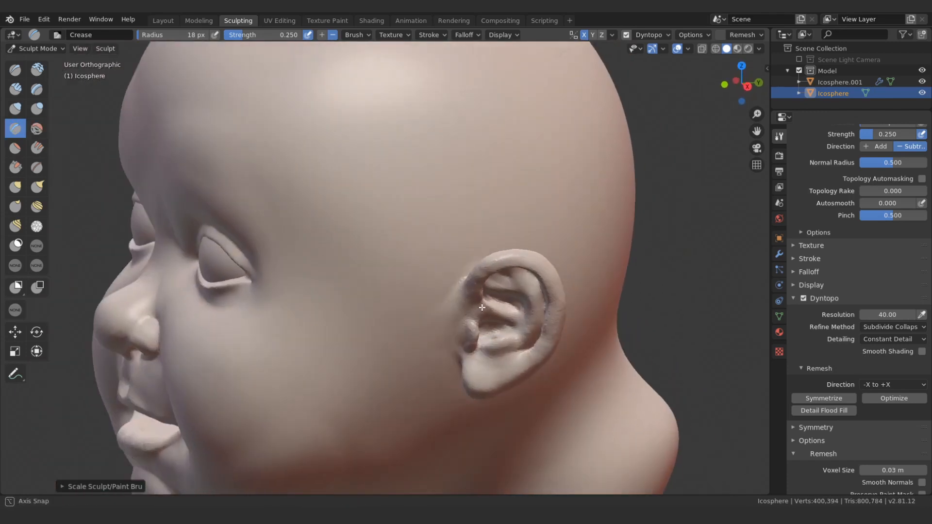
left_click_drag(513, 338, 517, 338)
middle_click_drag(516, 337, 524, 342)
Smooth the front of the earlobe and crease the lower bowl and the upper front edge of the ear.
left_click_drag(485, 355, 476, 388, "shift")
left_click_drag(513, 381, 531, 363)
mouse_move(525, 339)
middle_mouse_down()
mouse_move(500, 262)
mouse_move(490, 296)
middle_mouse_up()
left_click_drag(467, 289, 471, 274)
mouse_move(484, 255)
middle_mouse_down()
mouse_move(393, 339)
mouse_move(487, 260)
mouse_move(502, 277)
mouse_move(500, 310)
mouse_move(534, 374)
mouse_move(527, 387)
mouse_move(464, 366)
mouse_move(491, 316)
mouse_move(557, 394)
mouse_move(523, 379)
mouse_move(536, 375)
middle_mouse_up()
Add a short Inflate/Deflate stroke to fill out the lower part of the ear.
key("shift")
left_click(16, 107)
mouse_move(537, 374)
left_mouse_down()
mouse_move(546, 377)
mouse_move(542, 393)
left_mouse_up()
mouse_move(543, 394)
middle_mouse_down()
mouse_move(480, 366)
mouse_move(529, 397)
mouse_move(531, 350)
mouse_move(582, 359)
mouse_move(479, 368)
mouse_move(568, 352)
mouse_move(505, 323)
mouse_move(487, 269)
mouse_move(431, 270)
middle_mouse_up()
Resize the brush and sculpt the area between the nose and the upper lip with Inflate/Deflate.
scroll(505, 322, "up", 2)
scroll(487, 268, "up", 2)
key("f")
left_click(439, 275)
left_click_drag(431, 269, 435, 269, "alt")
mouse_move(436, 269)
left_mouse_down()
mouse_move(460, 265)
mouse_move(412, 265)
mouse_move(428, 240)
mouse_move(417, 273)
mouse_move(414, 252)
mouse_move(432, 216)
left_mouse_up()
mouse_move(437, 252)
left_mouse_down()
mouse_move(389, 260)
mouse_move(420, 289)
left_mouse_up()
scroll(478, 276, "up", 2)
Set the Dyntopo resolution to 60 and refine the corners of the mouth with Crease at 0.250 strength.
left_click(15, 128)
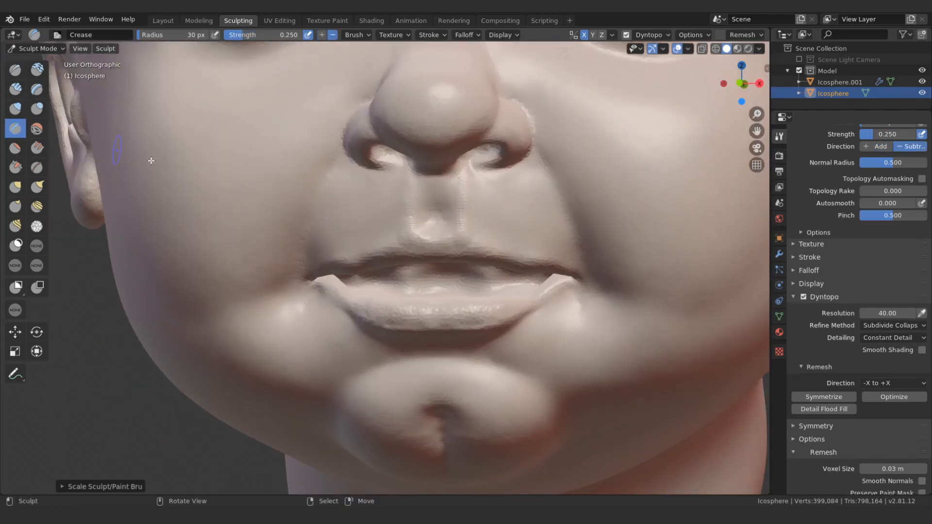
mouse_move(565, 270)
left_mouse_down()
mouse_move(481, 258)
mouse_move(552, 266)
mouse_move(476, 248)
mouse_move(551, 270)
left_mouse_up()
left_click(879, 314)
type("60")
key("Return")
left_click_drag(551, 270, 551, 271, "ctrl")
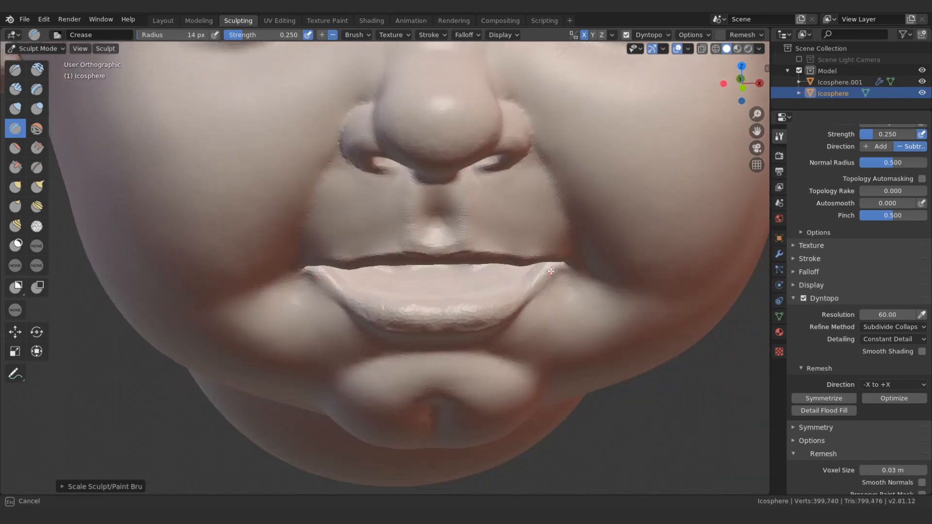
Define the lower lip's edge and add fine creases across its surface, smoothing the middle between strokes.
left_click_drag(500, 321, 427, 330, "ctrl")
middle_click_drag(402, 328, 402, 314)
mouse_move(402, 315)
left_mouse_down("shift")
mouse_move(428, 320)
mouse_move(410, 311)
left_mouse_up("shift")
key("bracketright")
middle_click_drag(409, 310, 413, 324)
left_click_drag(405, 302, 388, 317)
left_click_drag(367, 309, 300, 152)
Raise the Crease strength to 0.552 and deepen the lip creases at a 16 px radius.
left_click_drag(267, 35, 289, 35)
mouse_move(476, 301)
left_mouse_down()
mouse_move(406, 318)
mouse_move(430, 306)
left_mouse_up()
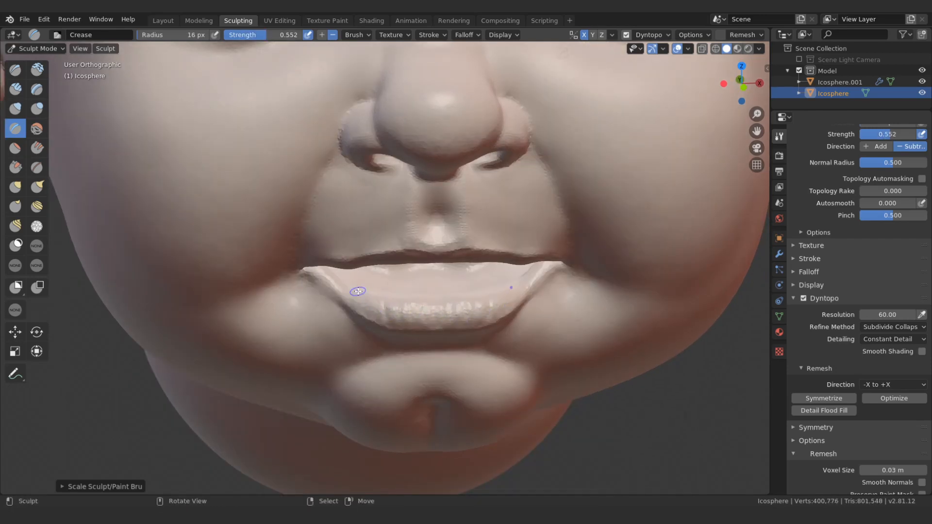
middle_click_drag(358, 291, 425, 278)
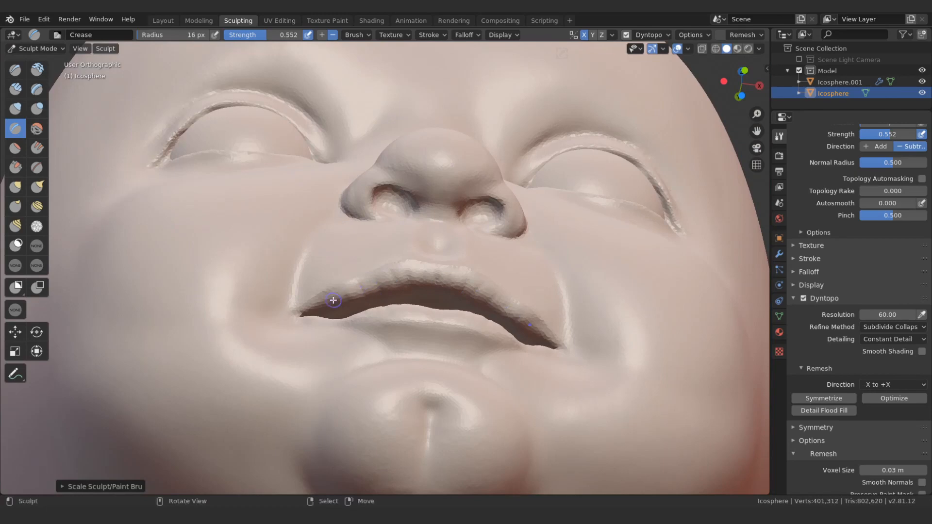
middle_click_drag(330, 299, 406, 398)
scroll(429, 342, "down", 3)
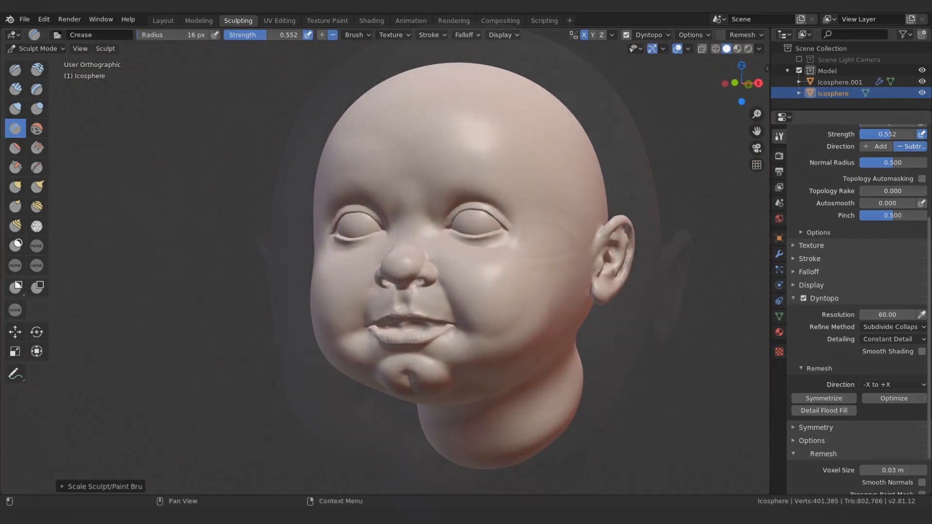